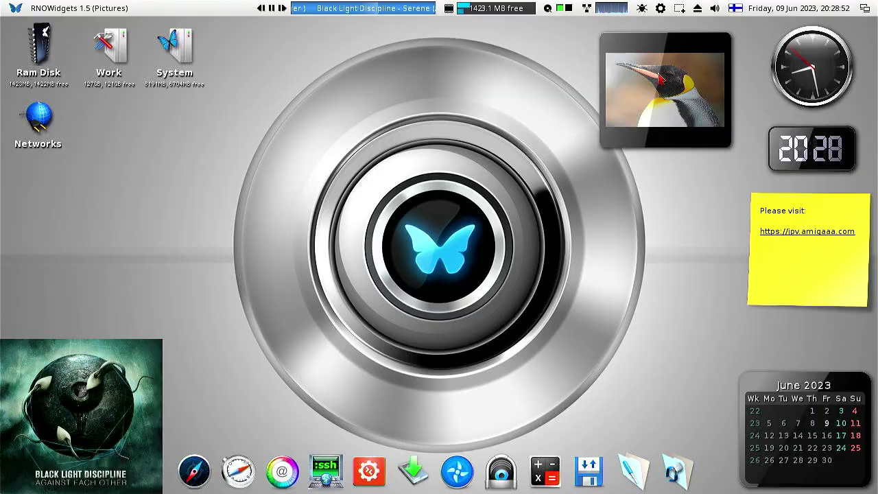
# Move the analog clock widget to the left half of the desktop and enlarge it
pyautogui.click(631, 144)
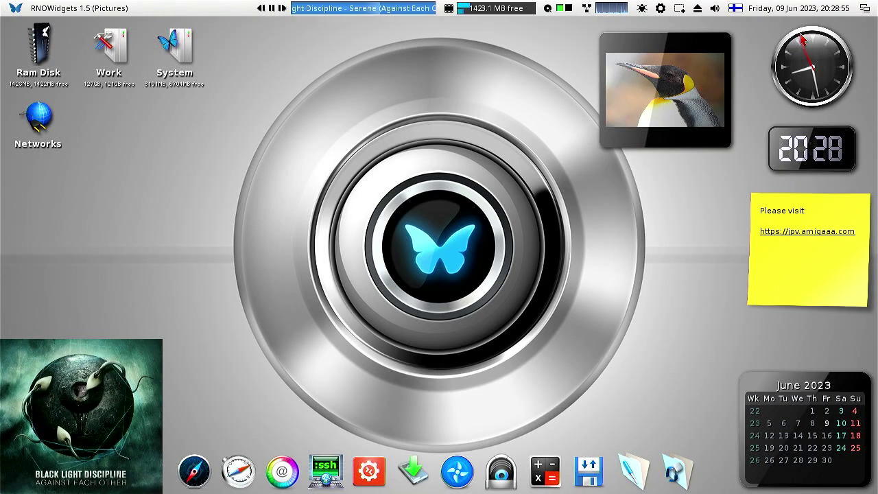
pyautogui.moveTo(825, 58); pyautogui.dragTo(272, 137)
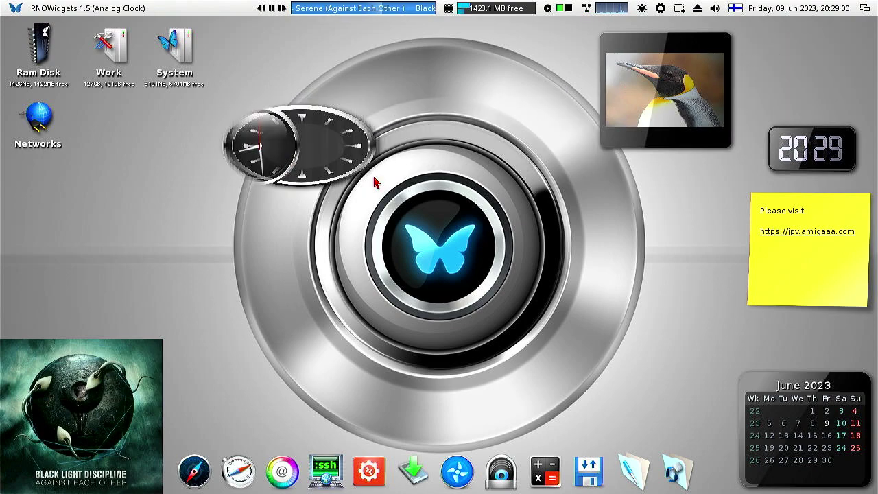
# Disable compositing for the widgets and shift the analog clock farther left
pyautogui.rightClick(352, 190)
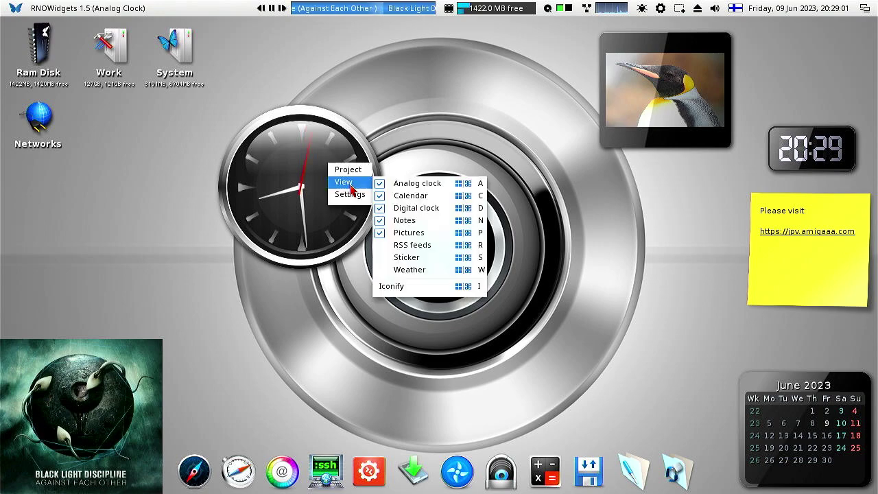
pyautogui.moveTo(351, 197)
pyautogui.moveTo(405, 210)
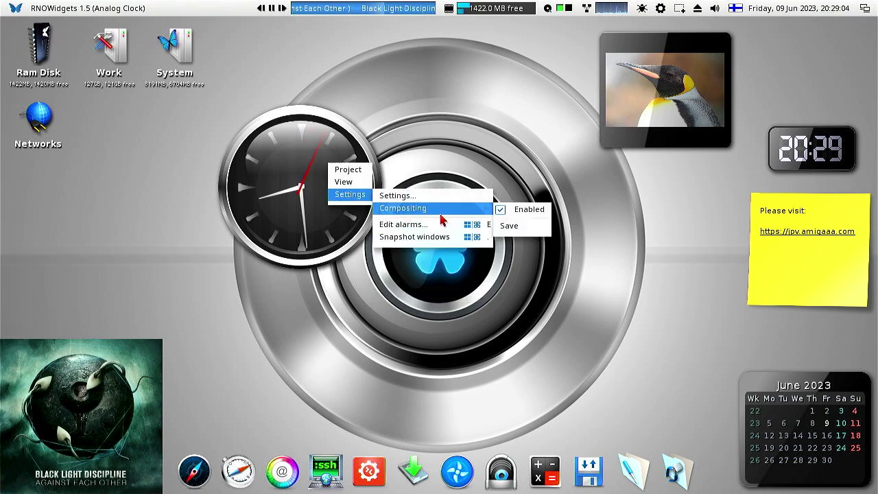
pyautogui.click(508, 213)
pyautogui.moveTo(291, 113); pyautogui.dragTo(206, 117)
pyautogui.click(179, 172)
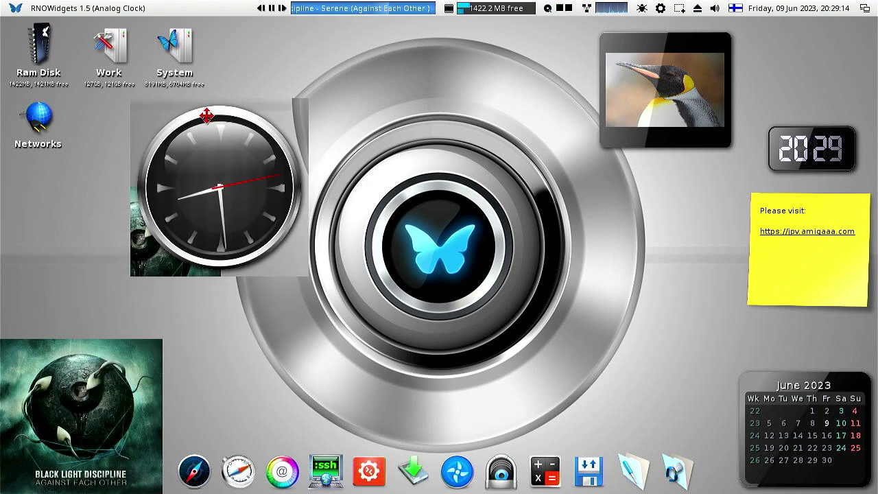
# Re-enable compositing for the widgets
pyautogui.rightClick(225, 159)
pyautogui.moveTo(227, 167)
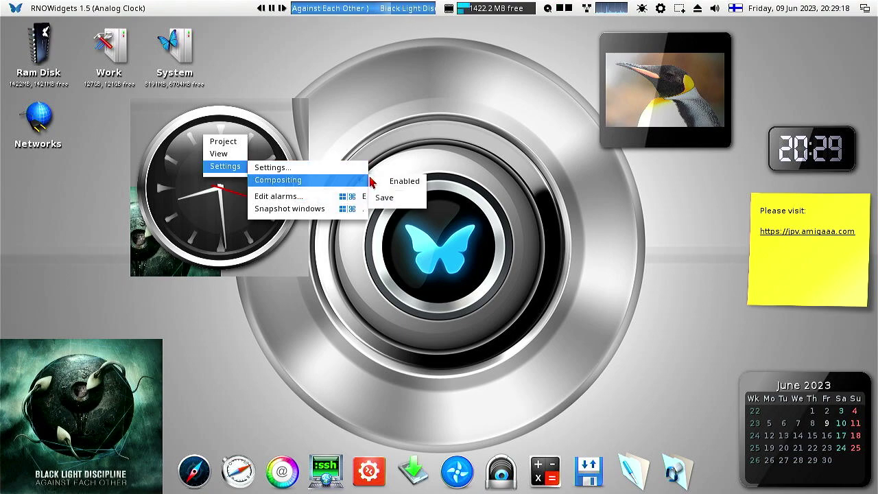
pyautogui.click(386, 182)
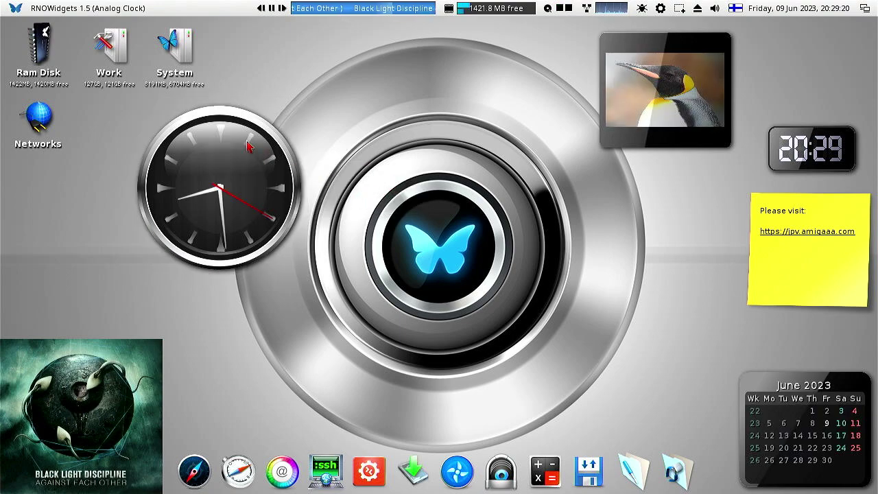
# Place the analog clock widget just below the drive icons and reduce its size slightly
pyautogui.moveTo(220, 107); pyautogui.dragTo(176, 117)
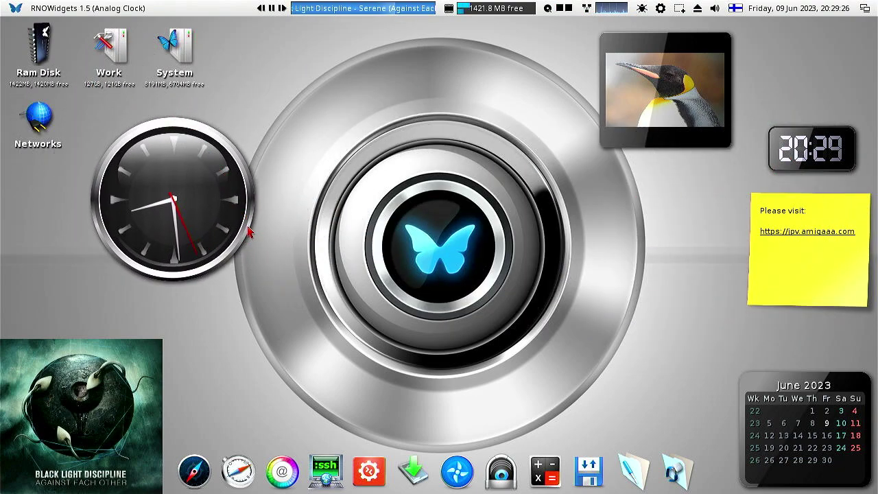
pyautogui.moveTo(217, 200); pyautogui.dragTo(230, 212)
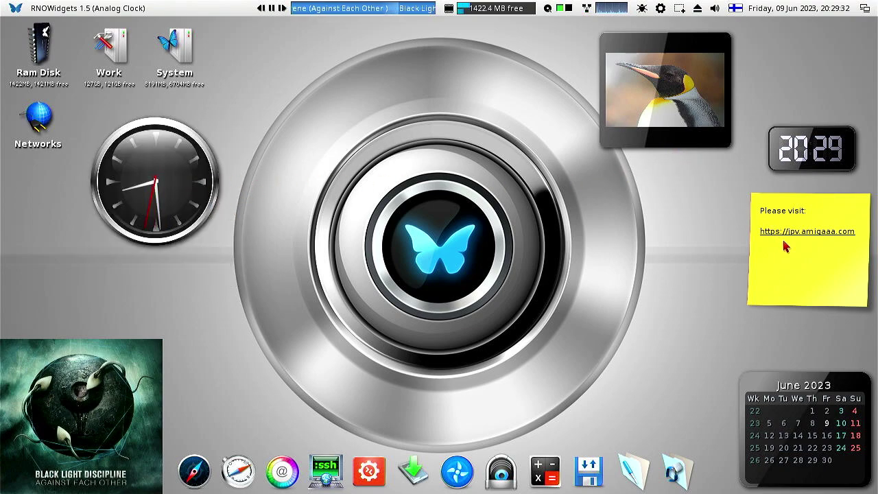
# Add the lines "Thanks!" and "BTW. URLs are clickable :)" below the link in the yellow note
pyautogui.click(788, 268)
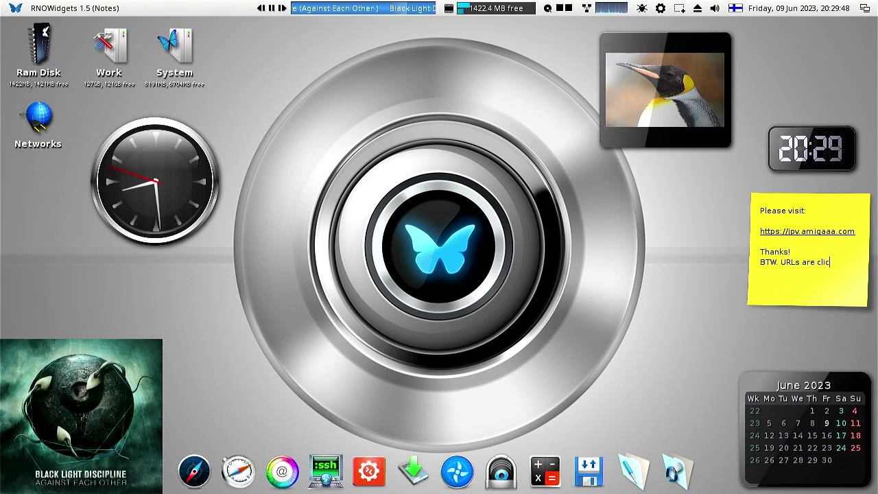
pyautogui.write('ble :)')
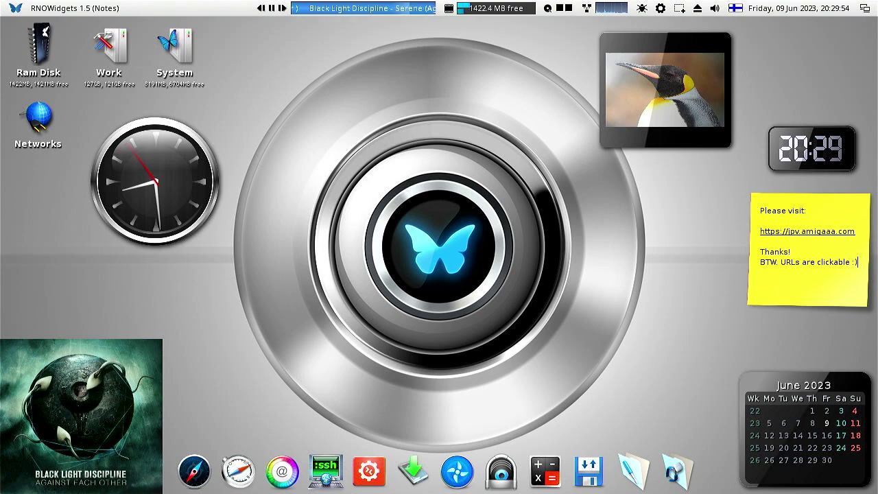
pyautogui.click(806, 236)
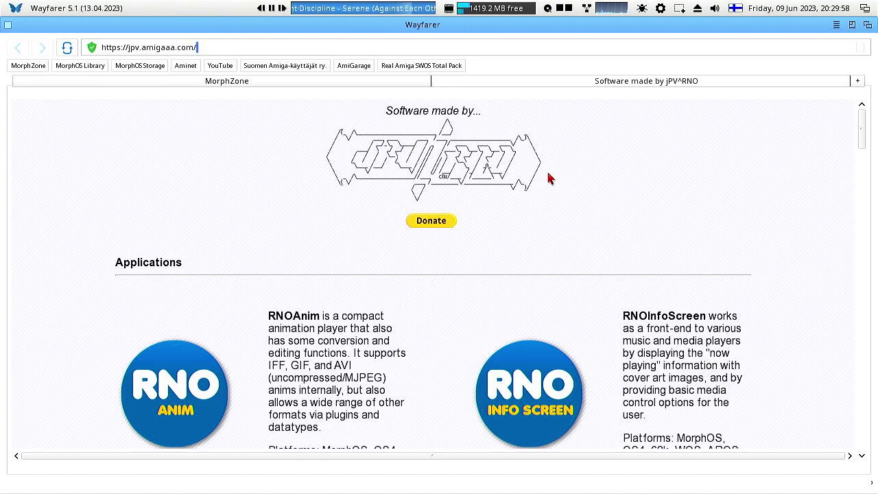
pyautogui.scroll(-6, 548, 181)
pyautogui.scroll(-7, 556, 200)
pyautogui.scroll(-7, 553, 210)
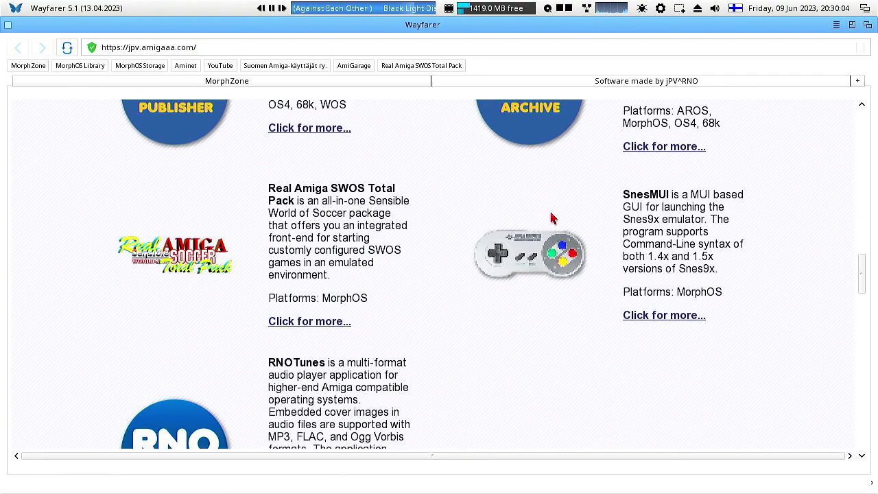
pyautogui.scroll(-2, 553, 218)
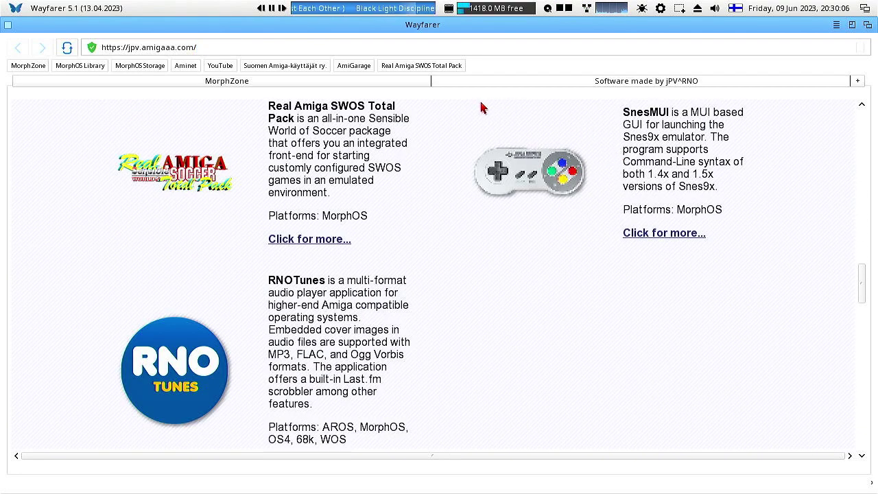
pyautogui.click(440, 82)
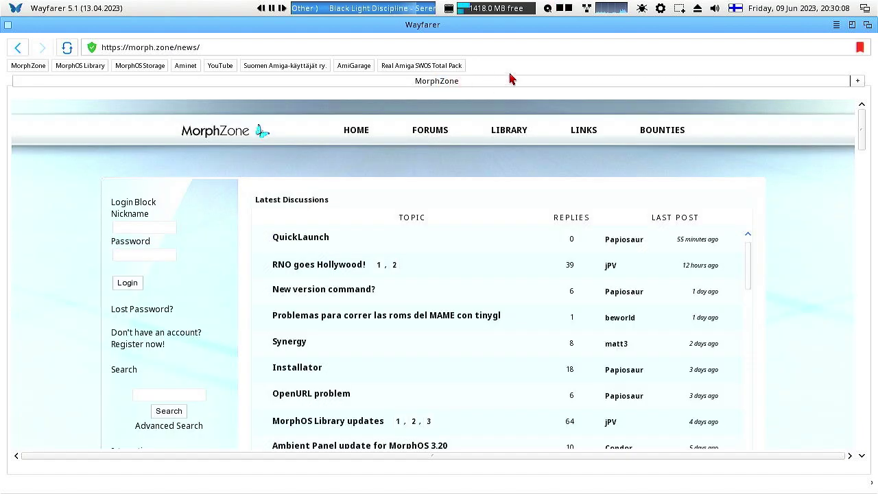
pyautogui.click(864, 9)
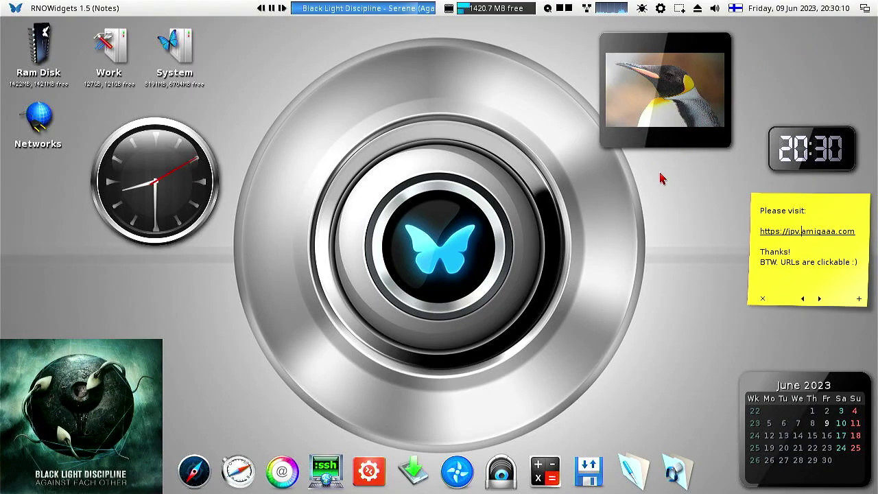
# Add a second note reading "New note. These can be cycled manually or automatically"
pyautogui.click(859, 300)
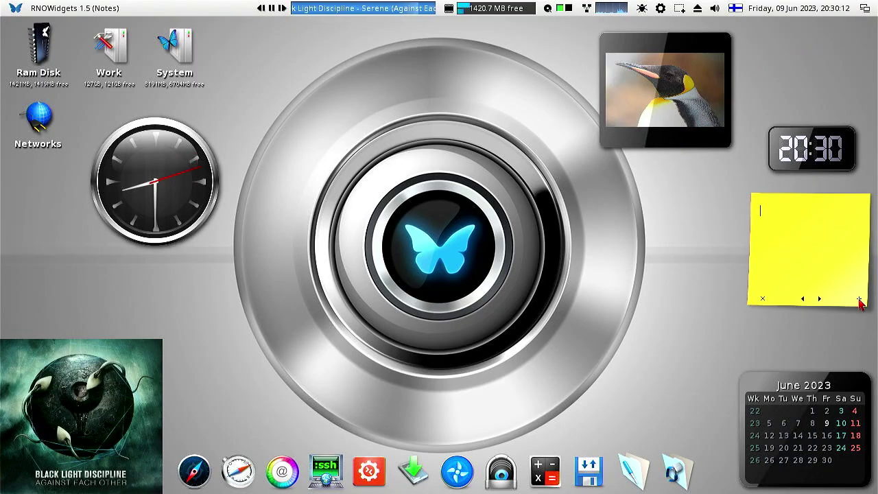
pyautogui.write('New note.')
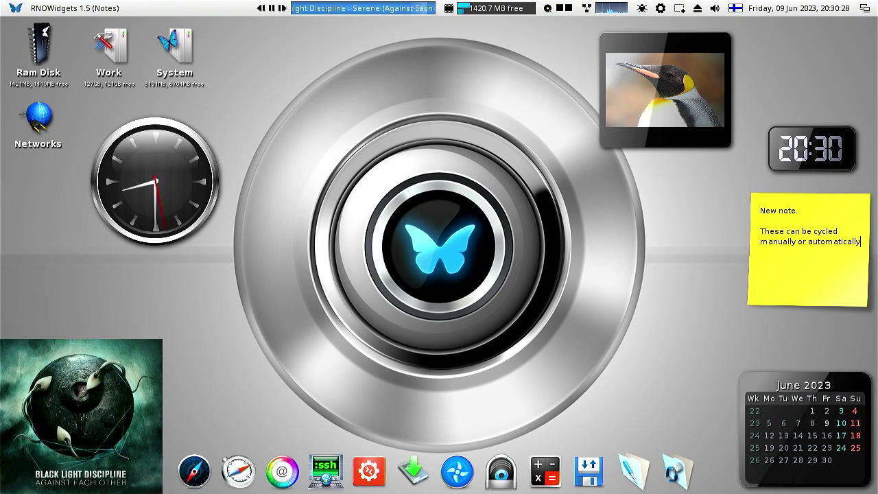
# Cycle through the notes and delete the one starting with "New note."
pyautogui.moveTo(842, 293)
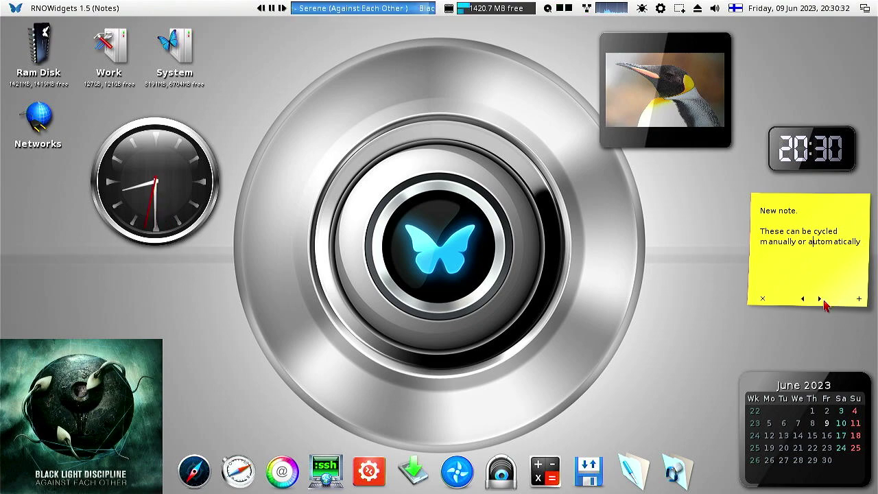
pyautogui.click(820, 300)
pyautogui.click(820, 300)
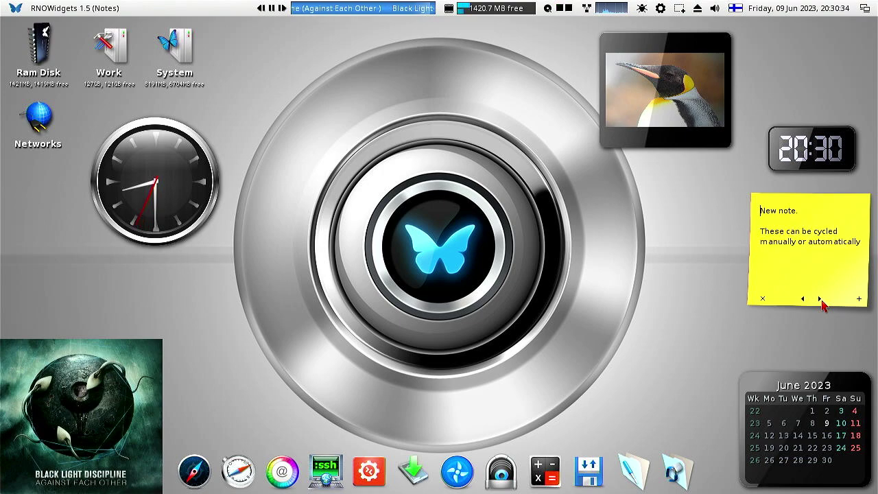
pyautogui.click(763, 300)
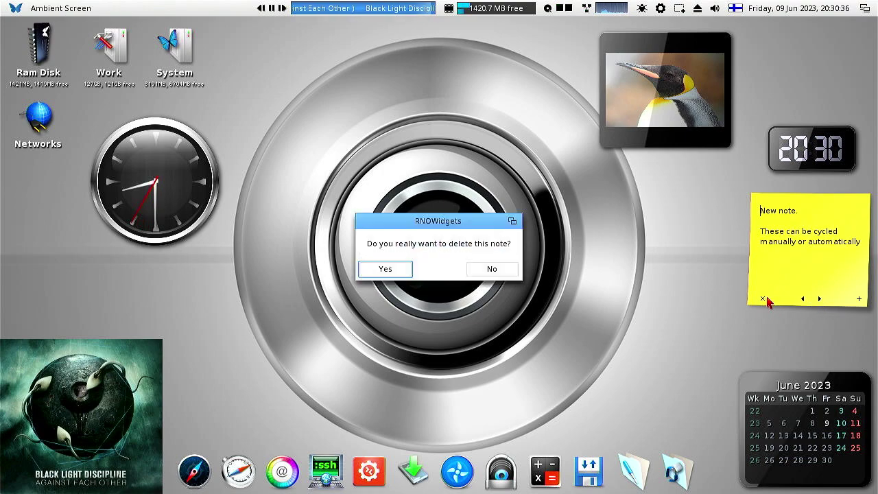
pyautogui.click(387, 269)
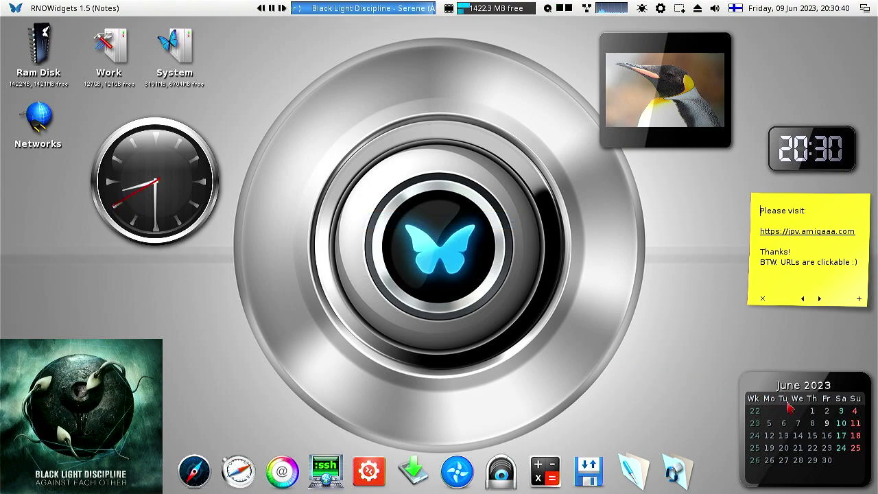
# Save a calendar event named "Recording time!" on 9 June 2023
pyautogui.click(827, 424)
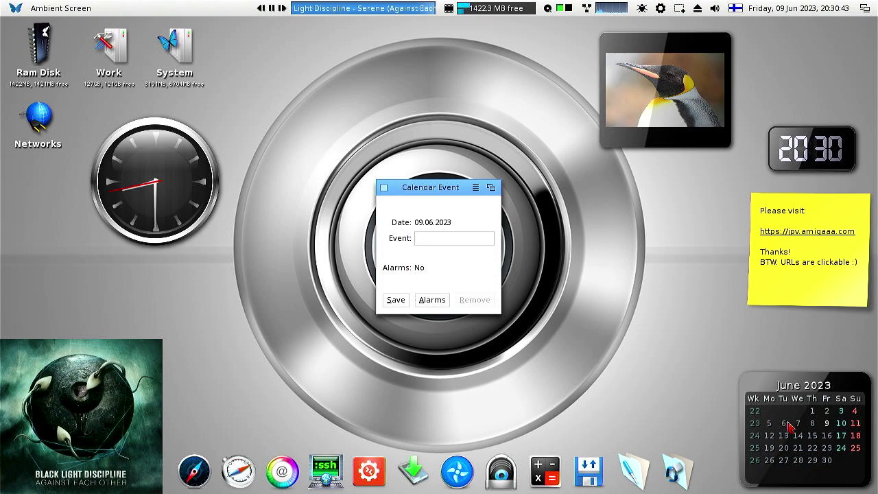
pyautogui.click(427, 238)
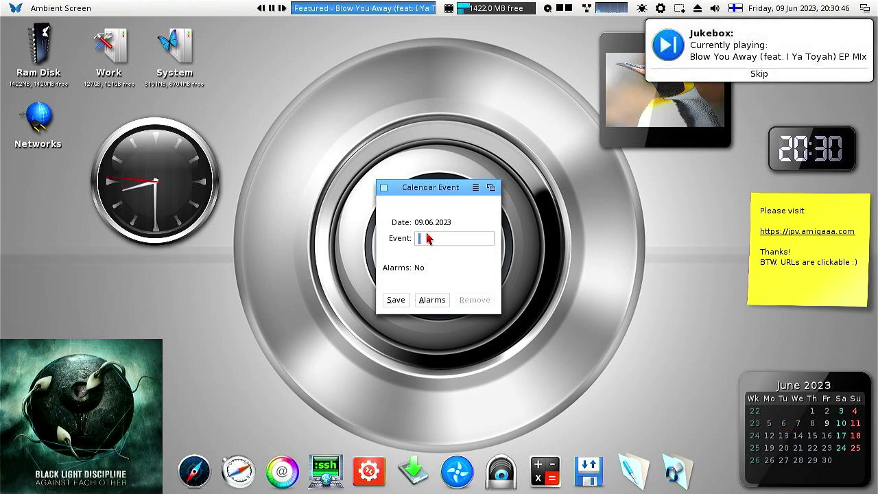
pyautogui.write('Recording time!')
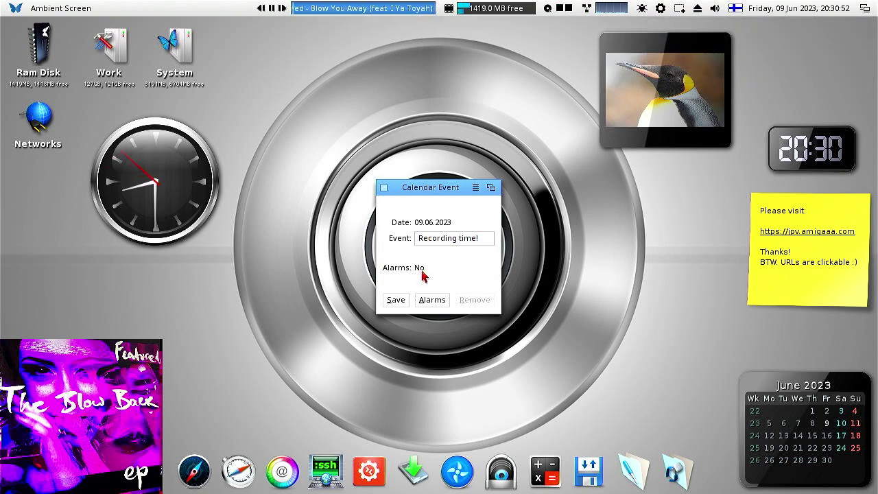
pyautogui.click(401, 302)
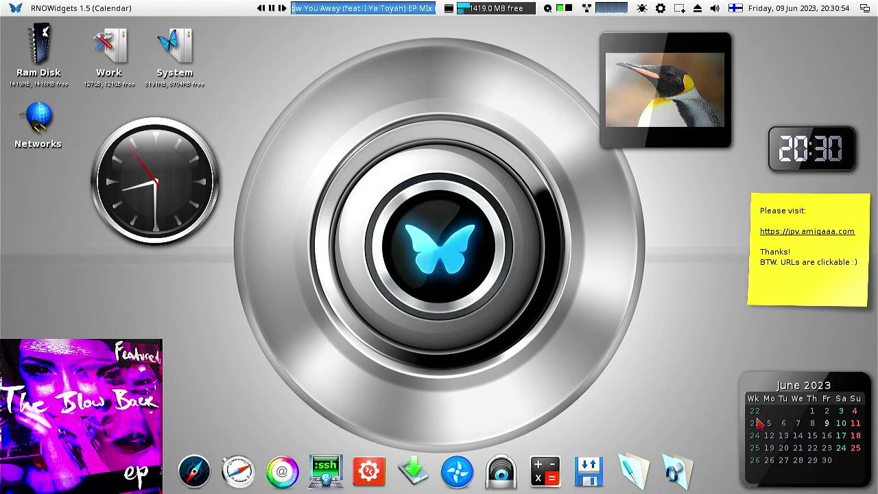
# Save a calendar event named "Release party?" on 10 June 2023
pyautogui.doubleClick(841, 424)
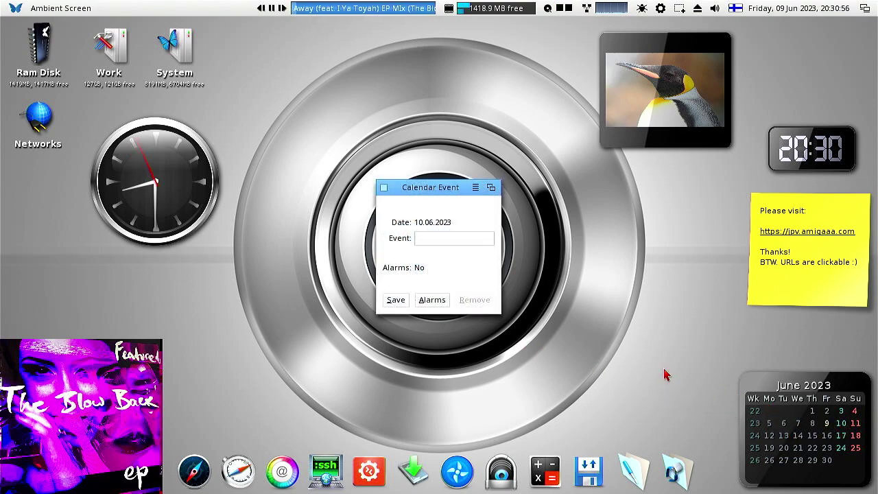
pyautogui.click(427, 241)
pyautogui.write('Release party?')
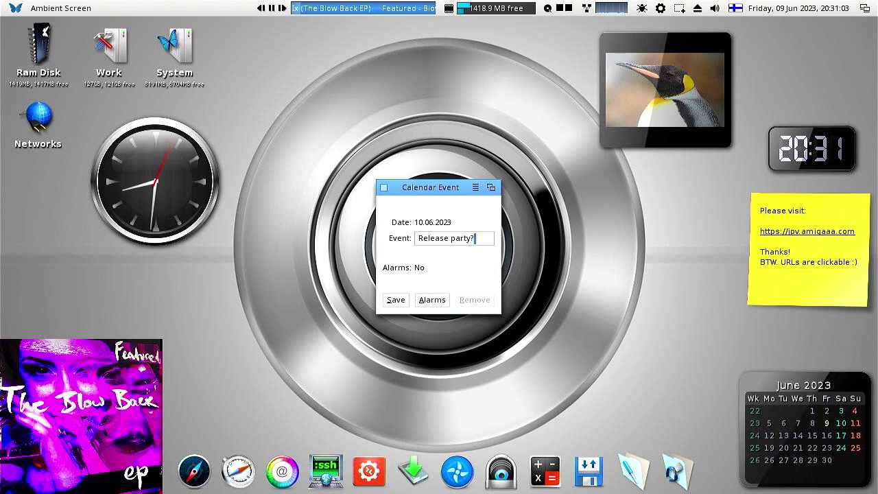
pyautogui.click(391, 301)
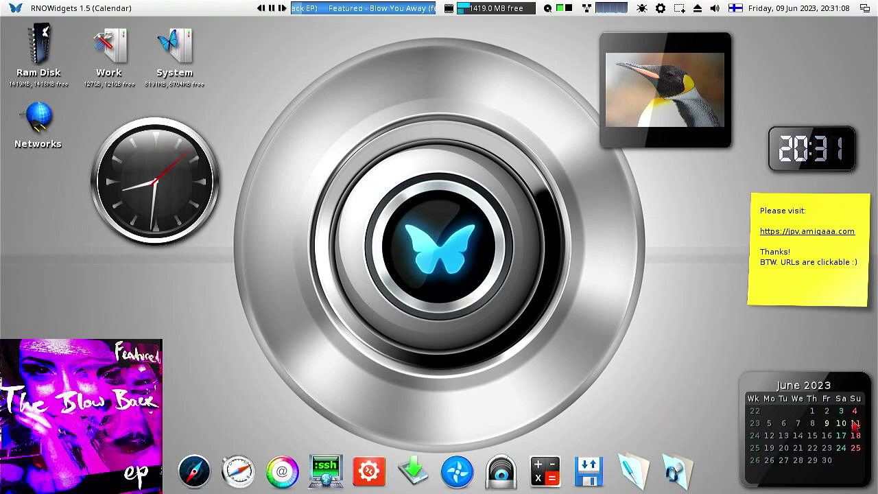
# View the calendar's upcoming events, and browse the months ahead to January 2024 and back to June 2023
pyautogui.click(800, 388)
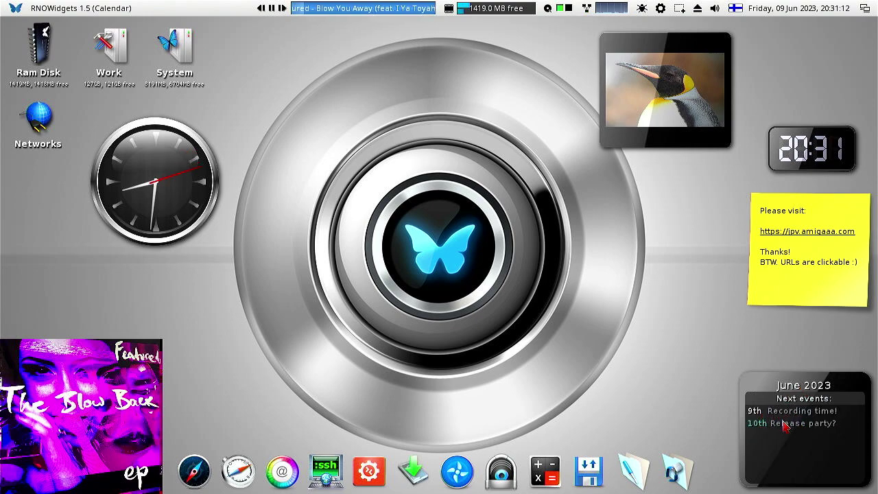
pyautogui.click(801, 389)
pyautogui.scroll(-2, 808, 430)
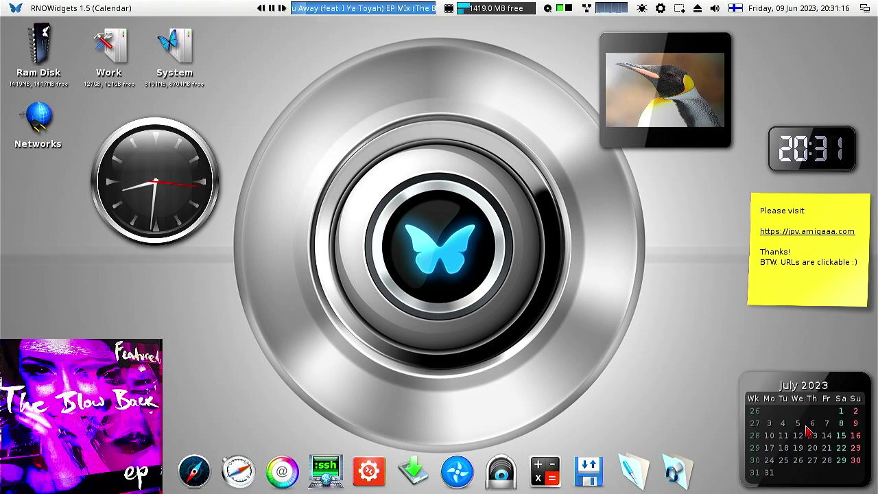
pyautogui.scroll(-5, 807, 430)
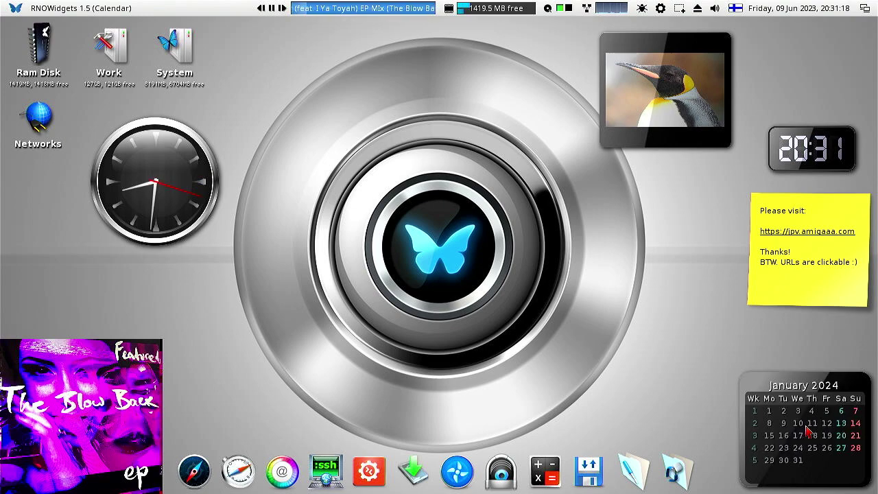
pyautogui.scroll(7, 808, 430)
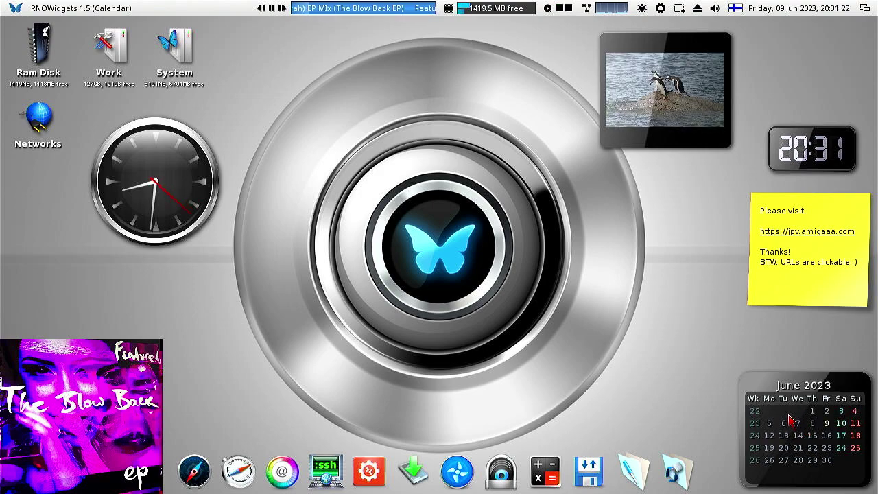
# Open the alarms for the 9 June calendar event and create an alarm named "Wakey wakey!"
pyautogui.click(827, 424)
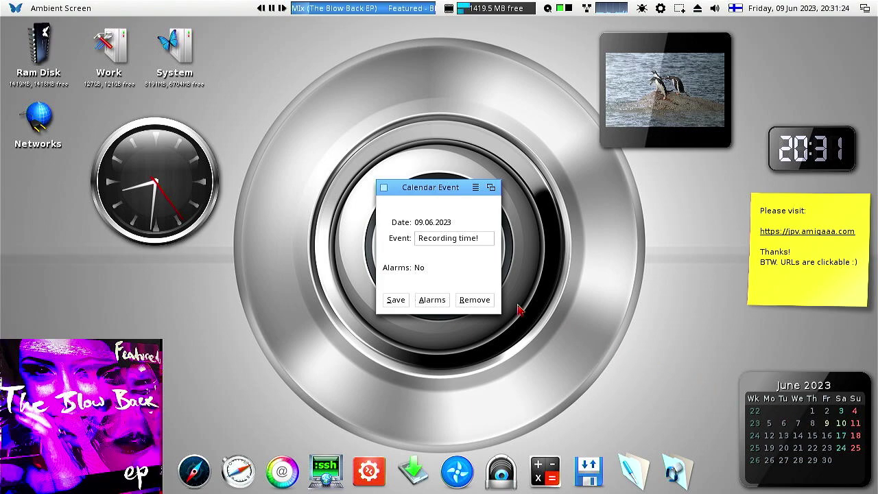
pyautogui.click(433, 302)
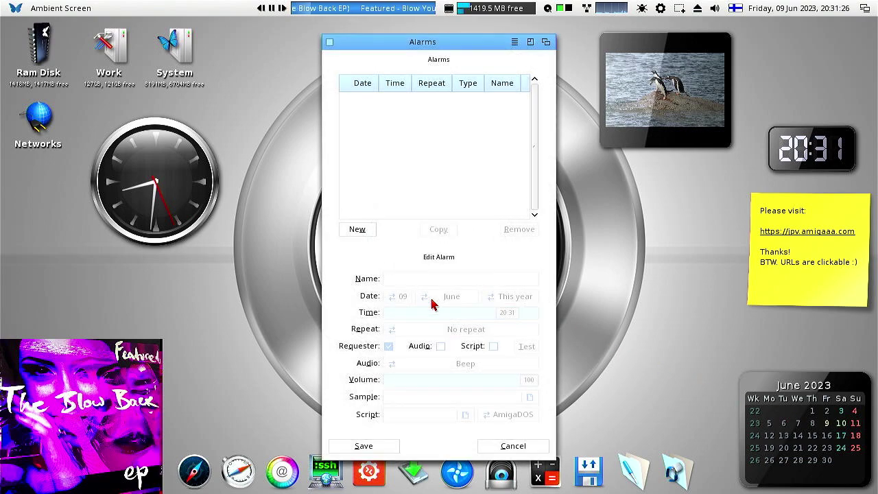
pyautogui.click(351, 231)
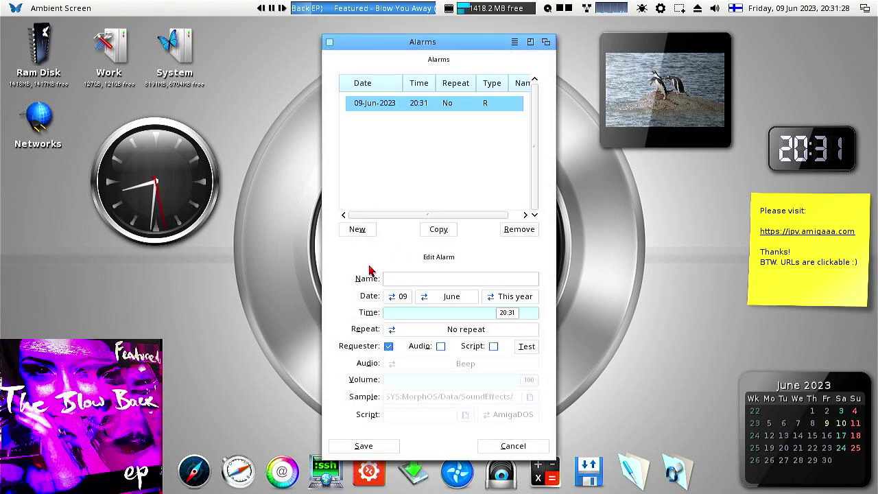
pyautogui.click(392, 279)
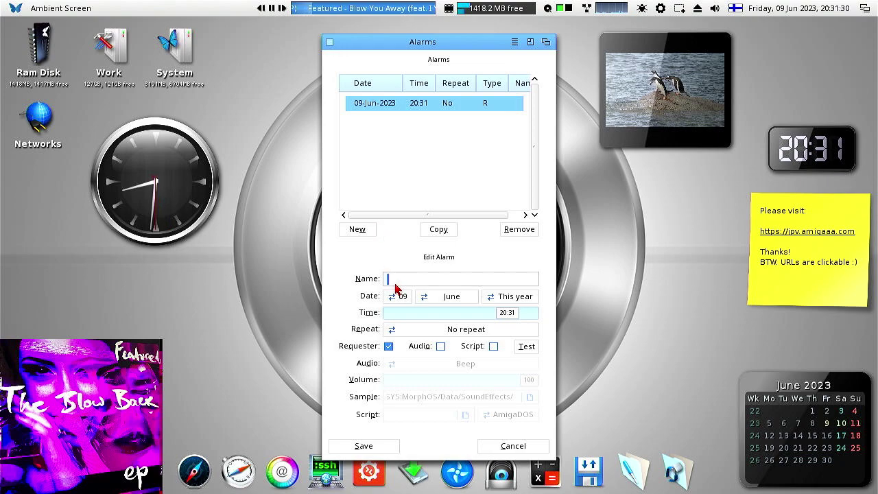
pyautogui.write('Wa')
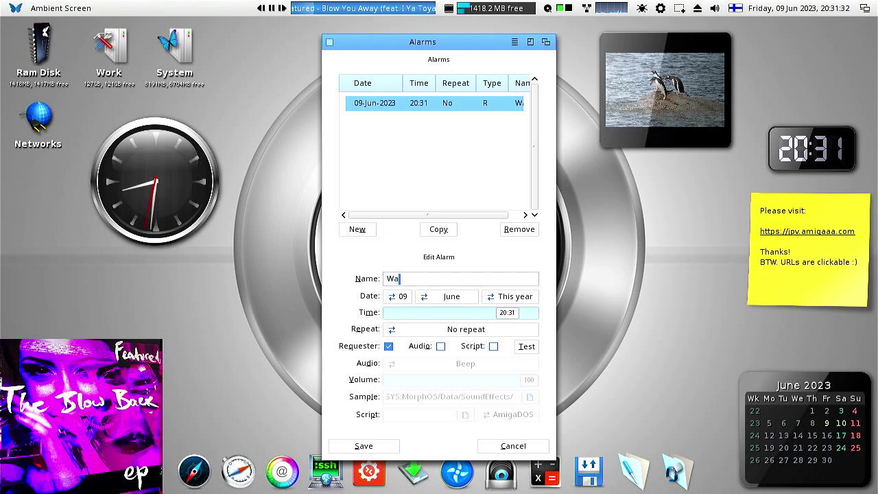
pyautogui.write('key wakey!')
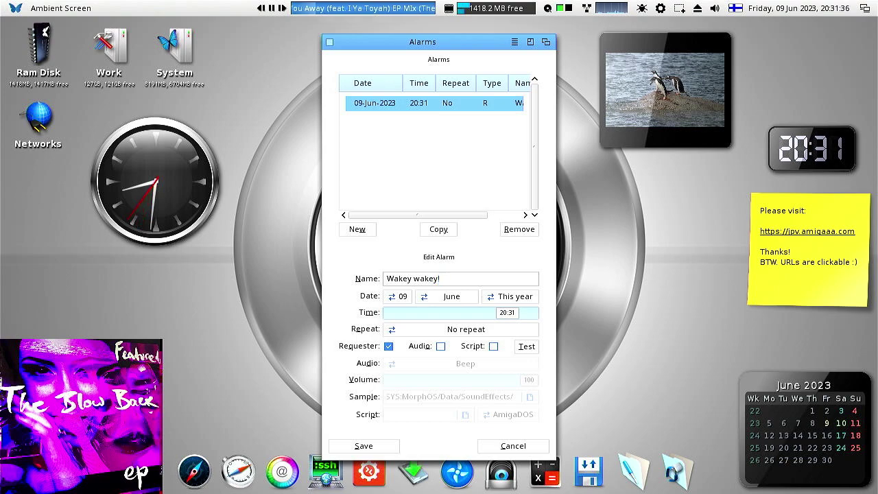
# Enable audio for the "Wakey wakey!" alarm and keep Beep as its sound
pyautogui.click(440, 347)
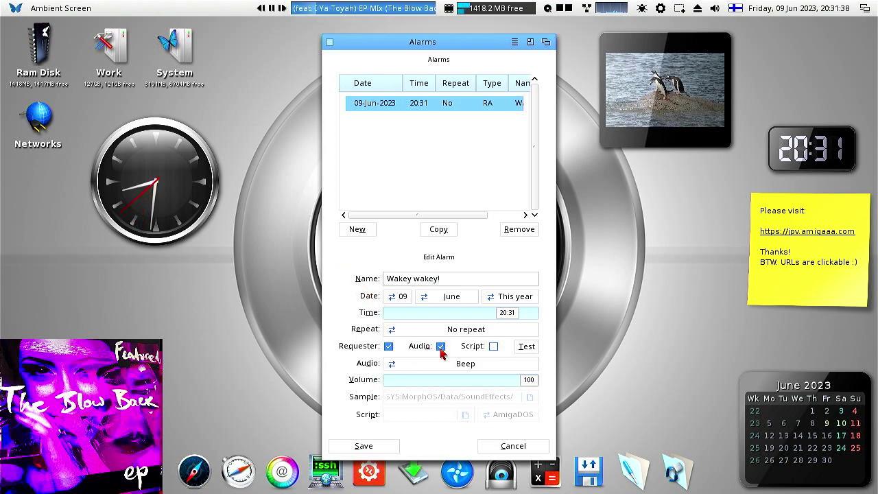
pyautogui.click(479, 367)
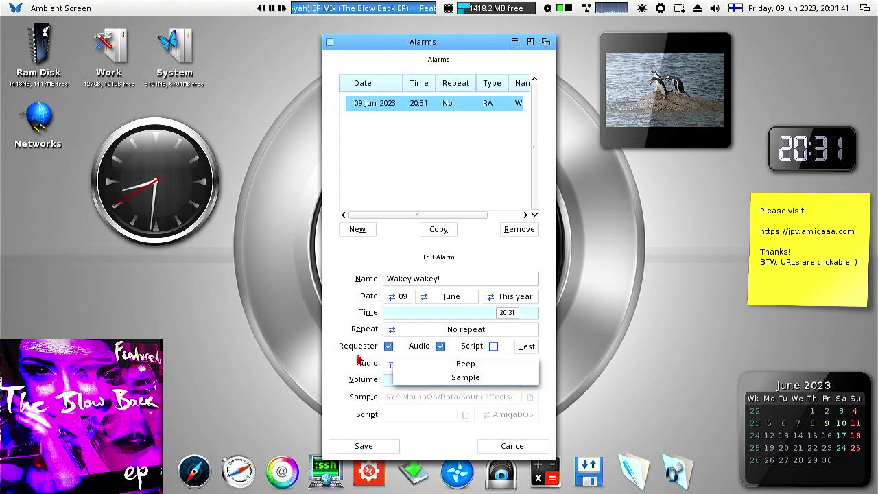
pyautogui.click(459, 366)
# Try adding a script to the alarm by browsing the RNOWidgets Scripts drawer, and turn the script option back off
pyautogui.click(492, 347)
pyautogui.click(500, 415)
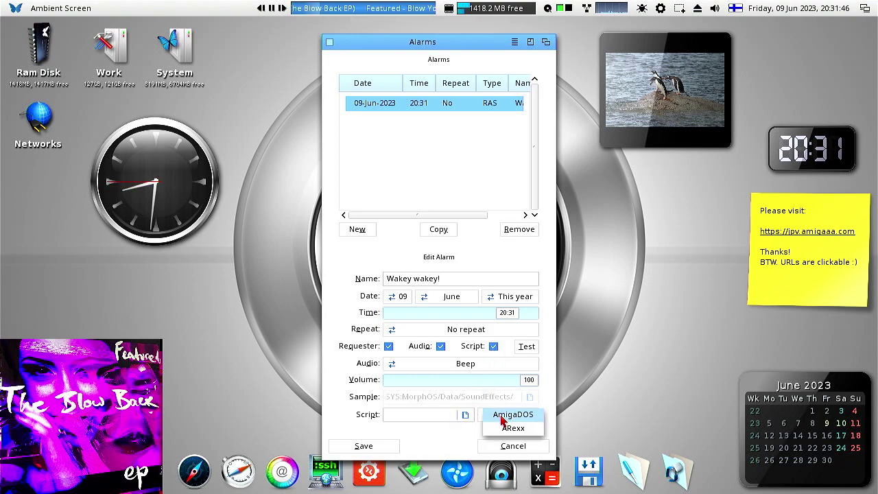
pyautogui.click(456, 439)
pyautogui.click(465, 414)
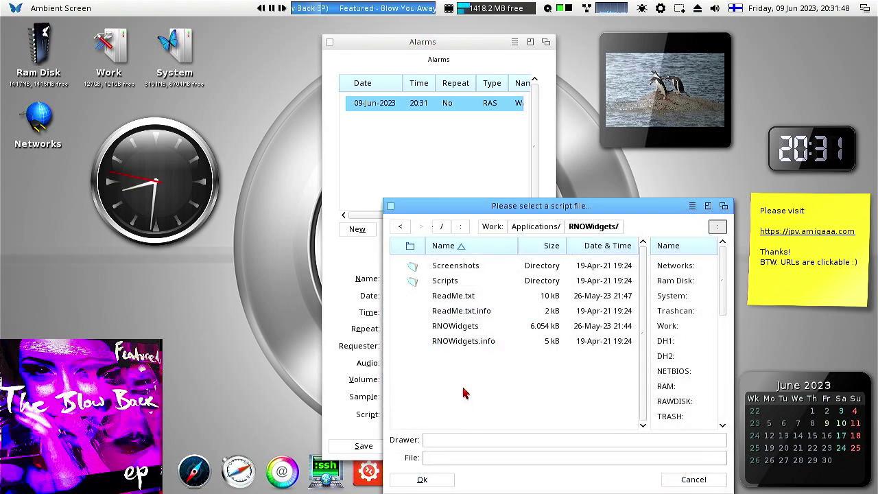
pyautogui.doubleClick(442, 280)
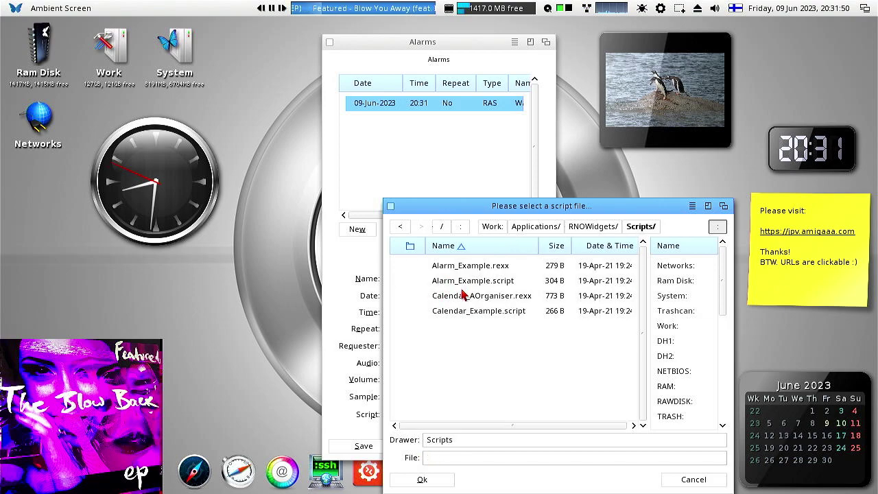
pyautogui.click(693, 480)
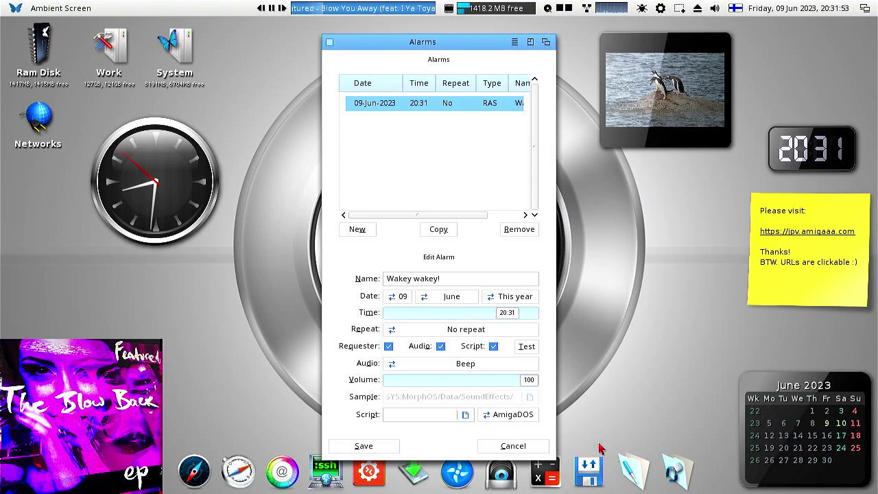
pyautogui.click(493, 346)
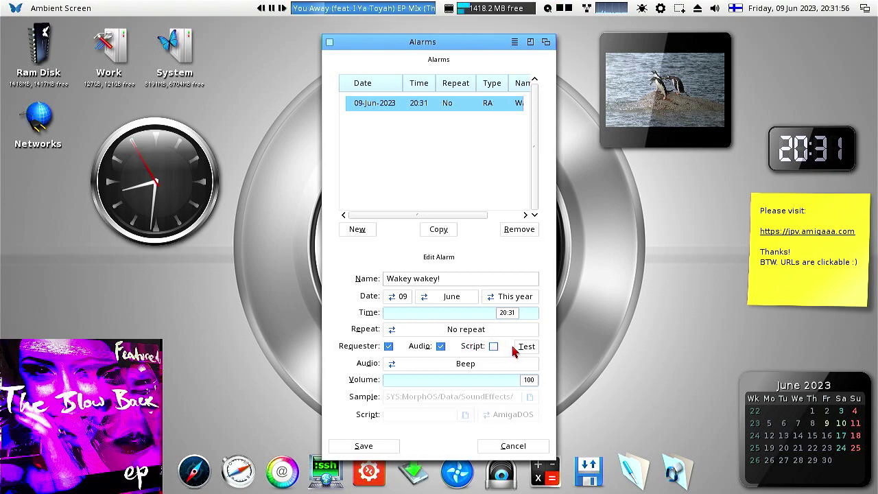
# Set the alarm's volume to 51 and its time to 20:33, testing the alarm before and after the volume change
pyautogui.click(525, 346)
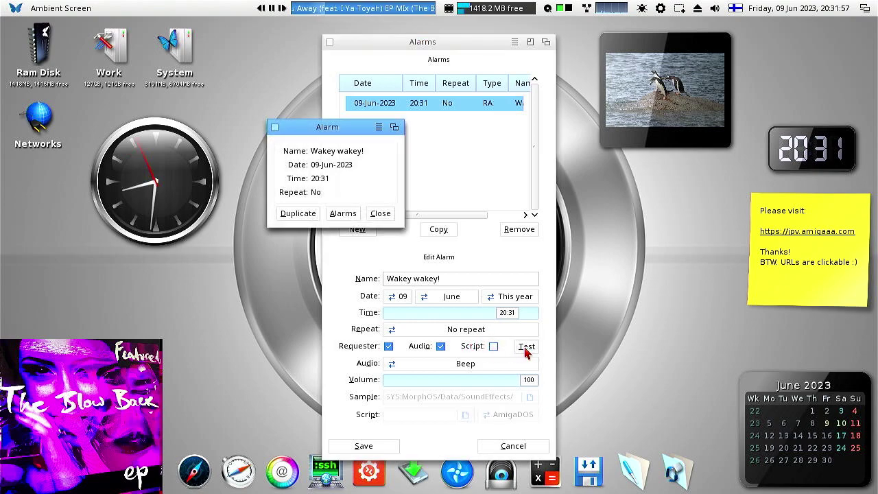
pyautogui.click(379, 214)
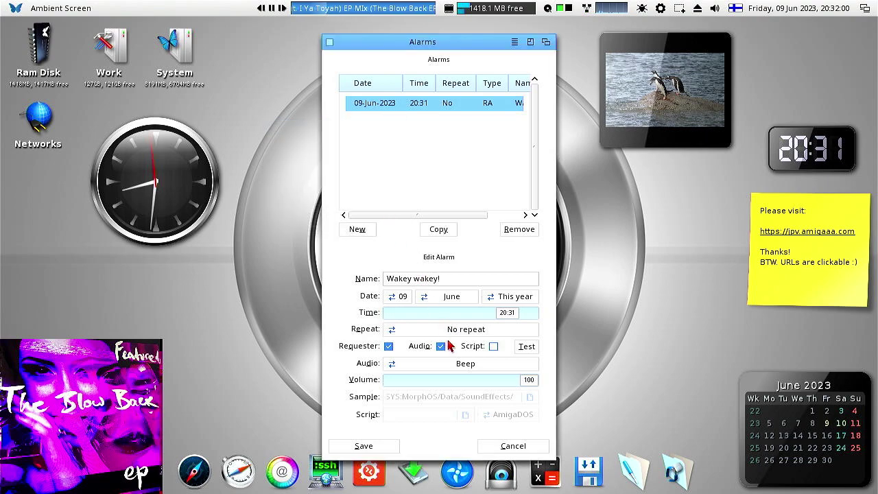
pyautogui.moveTo(536, 385); pyautogui.dragTo(462, 385)
pyautogui.click(525, 346)
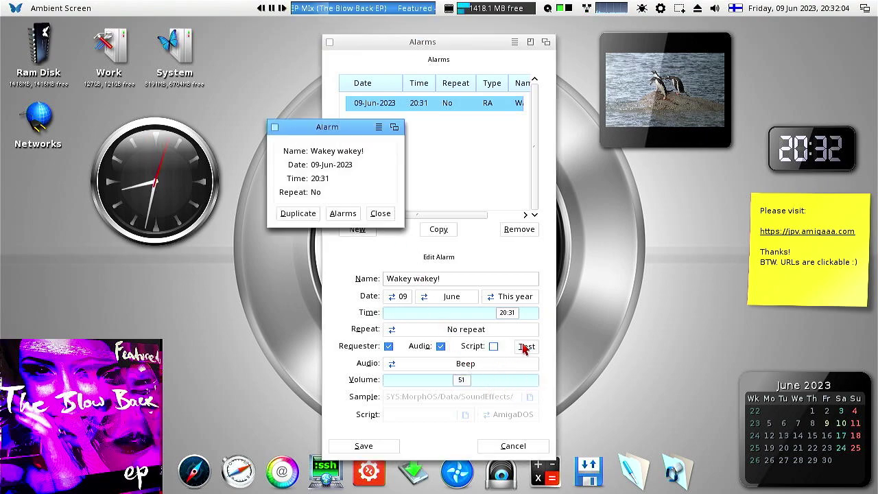
pyautogui.click(381, 215)
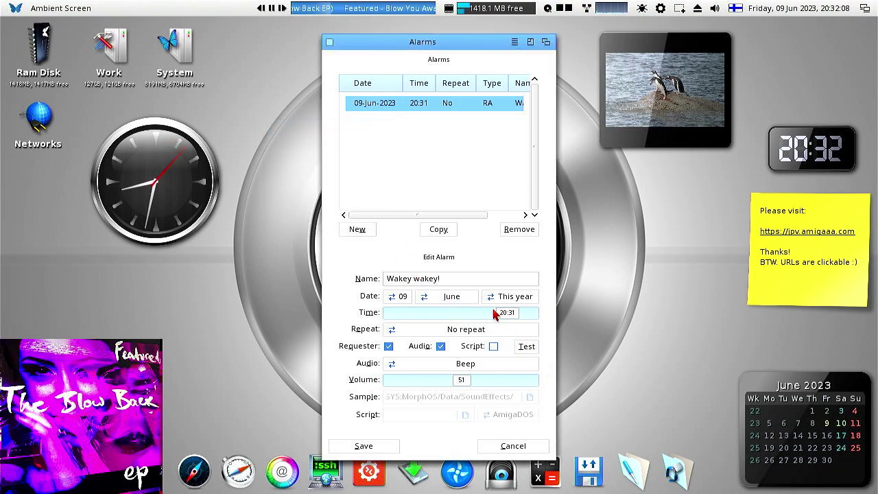
pyautogui.click(527, 314)
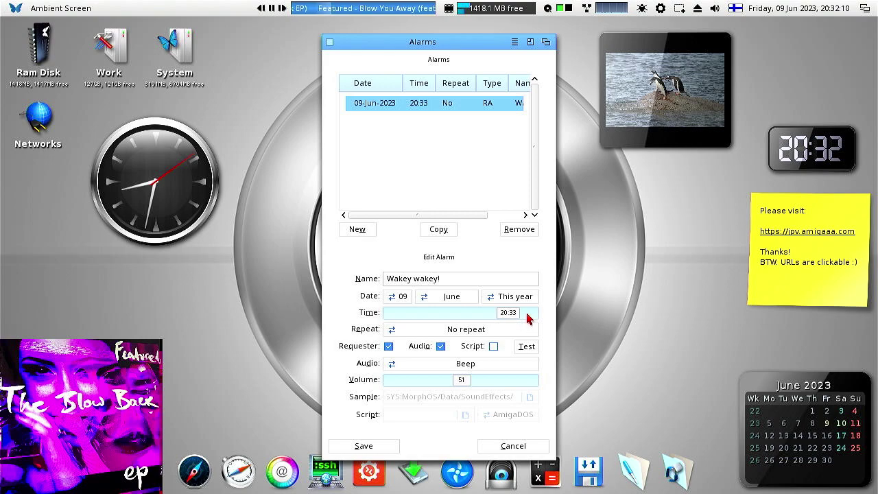
# Create a second alarm named "Snort" dated 11 June
pyautogui.click(356, 231)
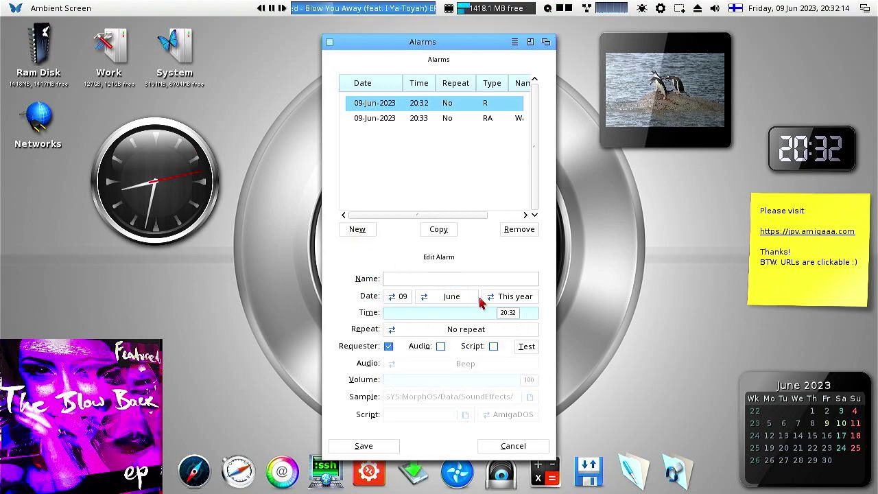
pyautogui.click(402, 296)
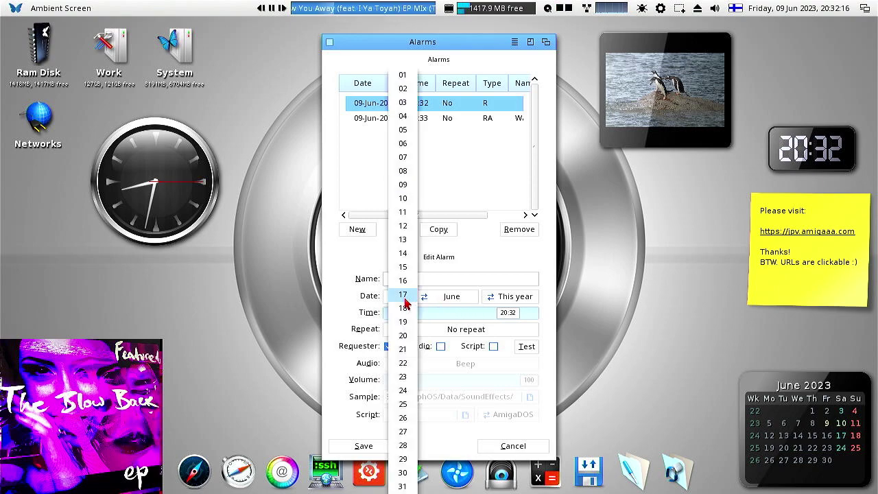
pyautogui.click(404, 213)
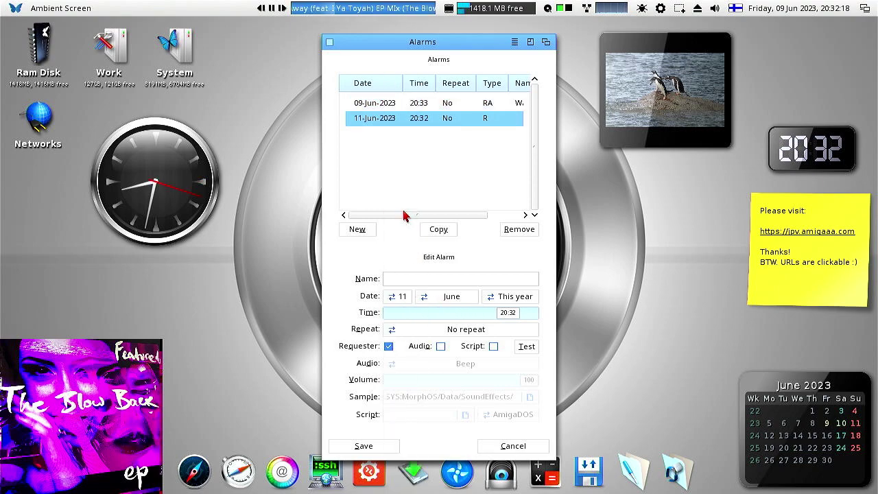
pyautogui.click(420, 281)
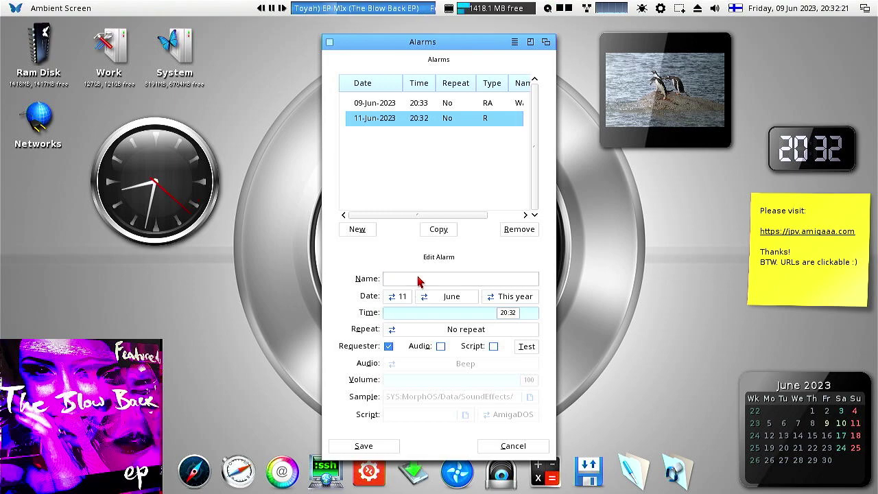
pyautogui.write('Snort')
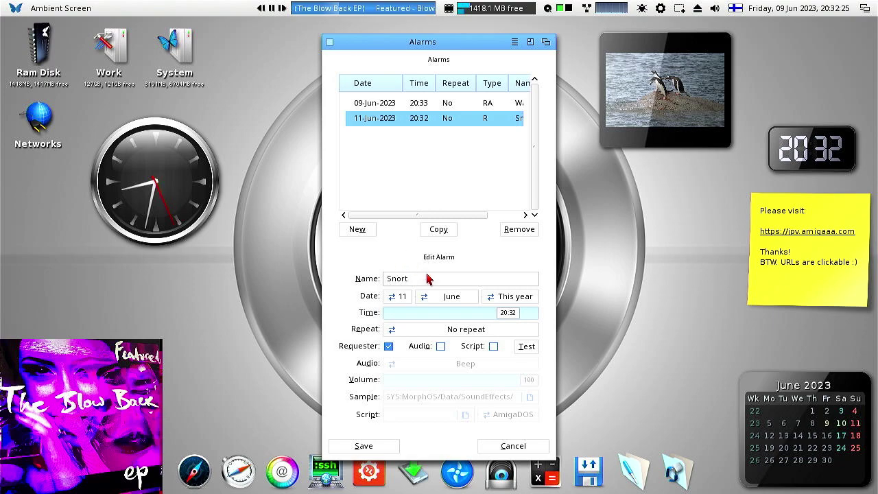
# Set the "Snort" alarm to repeat weekly, then save the alarms and close the calendar event
pyautogui.click(458, 297)
pyautogui.click(524, 300)
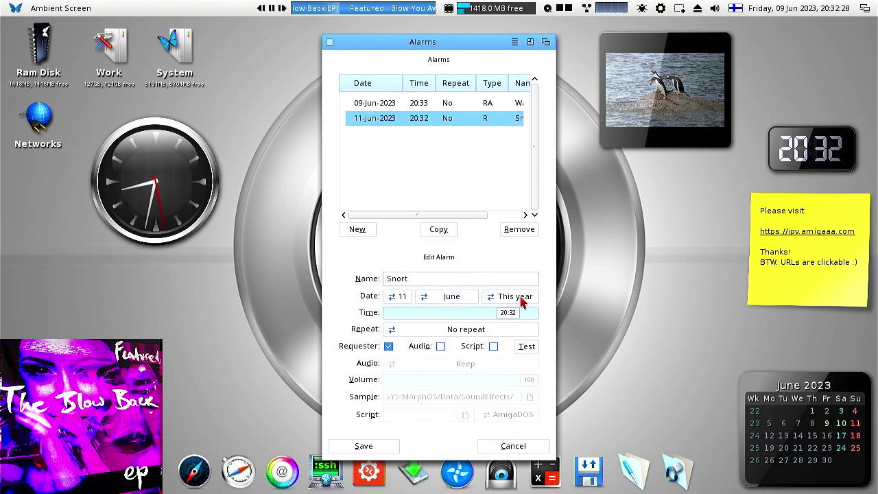
pyautogui.click(392, 351)
pyautogui.click(443, 334)
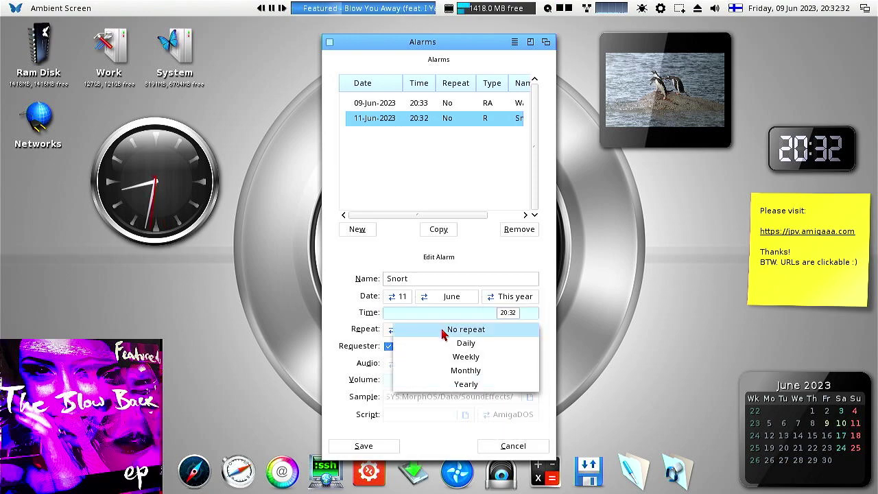
pyautogui.click(471, 362)
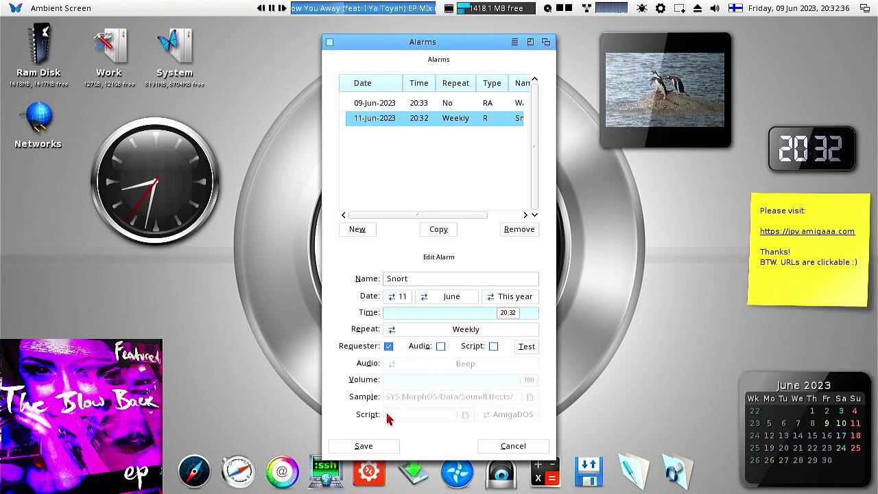
pyautogui.click(375, 447)
pyautogui.click(383, 188)
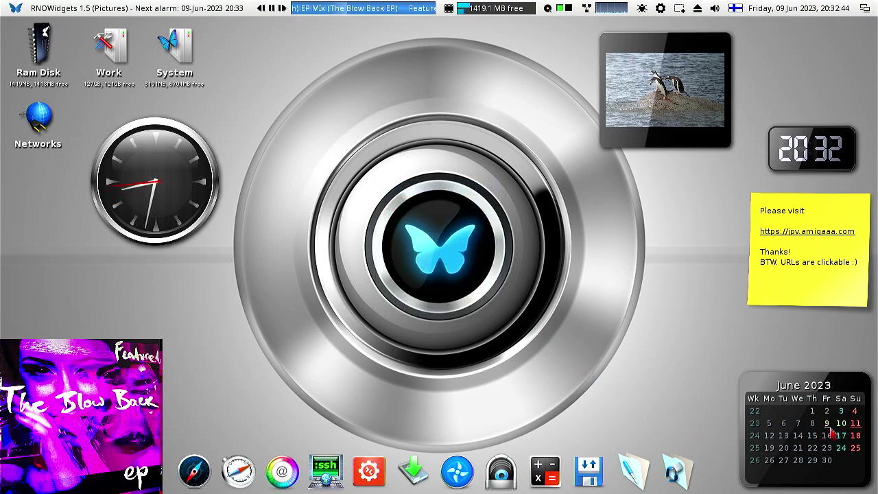
# View the calendar widget's list of next events and return to the June 2023 month view
pyautogui.click(800, 393)
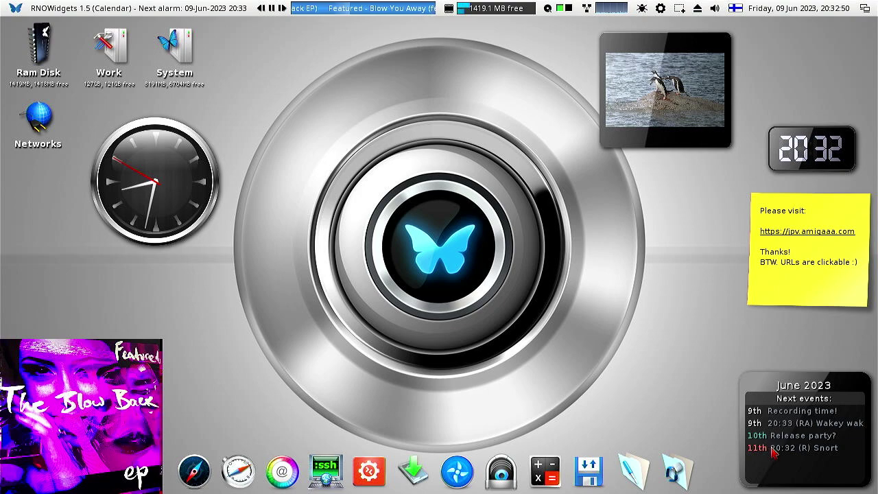
pyautogui.click(790, 390)
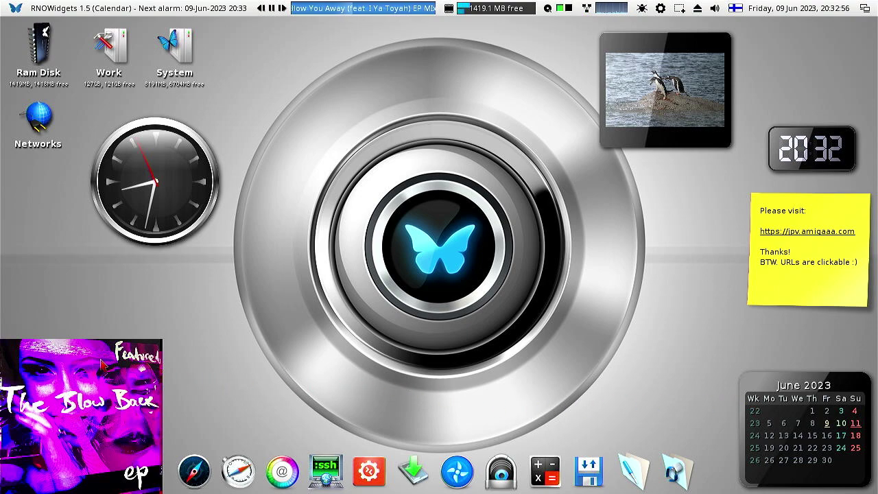
# Duplicate the triggered "Wakey wakey!" alarm with its time set to 23:08, save it, and dismiss the alarm notice
pyautogui.moveTo(99, 405)
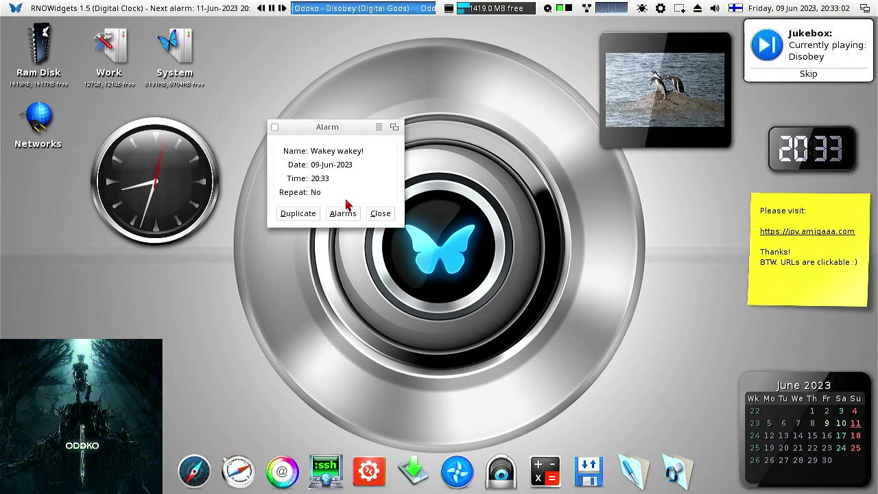
pyautogui.click(299, 214)
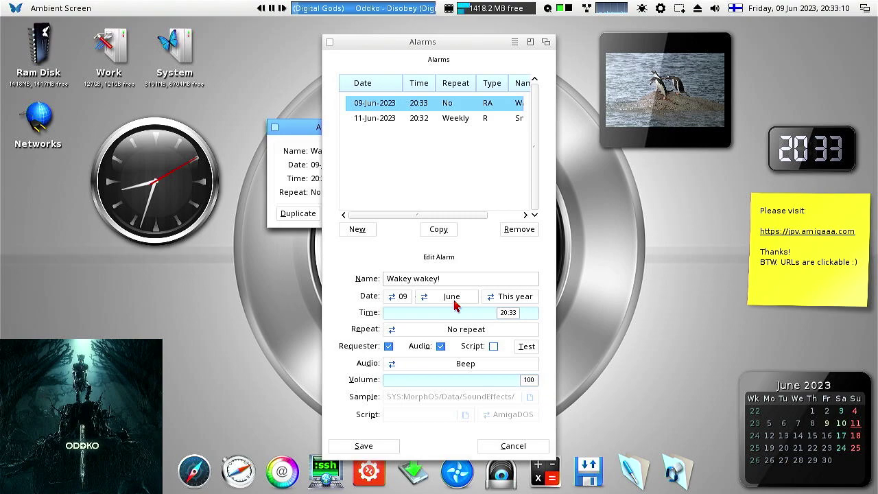
pyautogui.moveTo(509, 315); pyautogui.dragTo(528, 319)
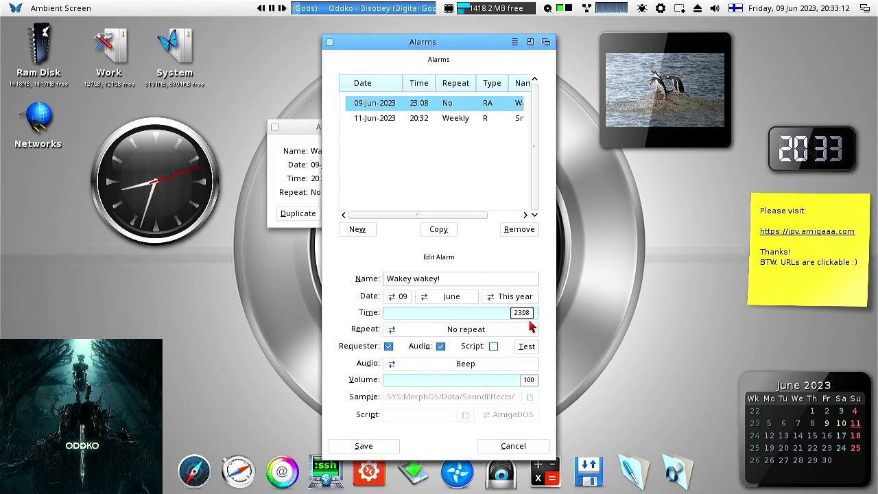
pyautogui.click(364, 446)
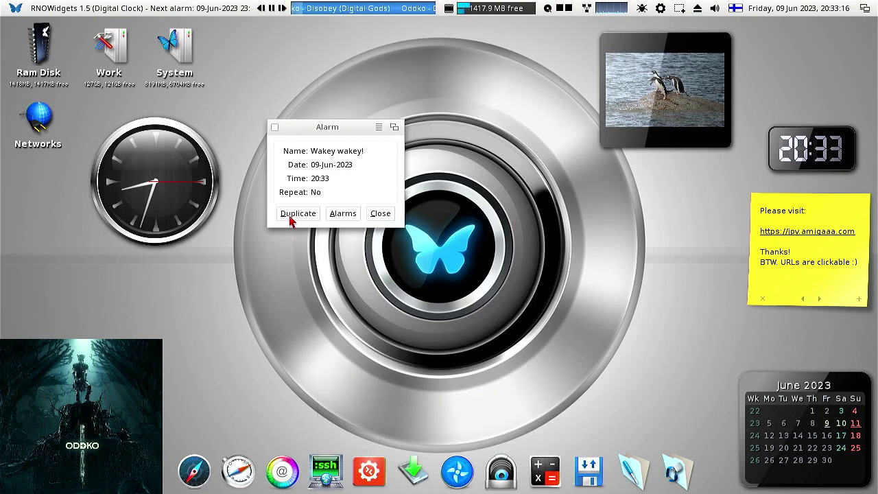
pyautogui.click(381, 215)
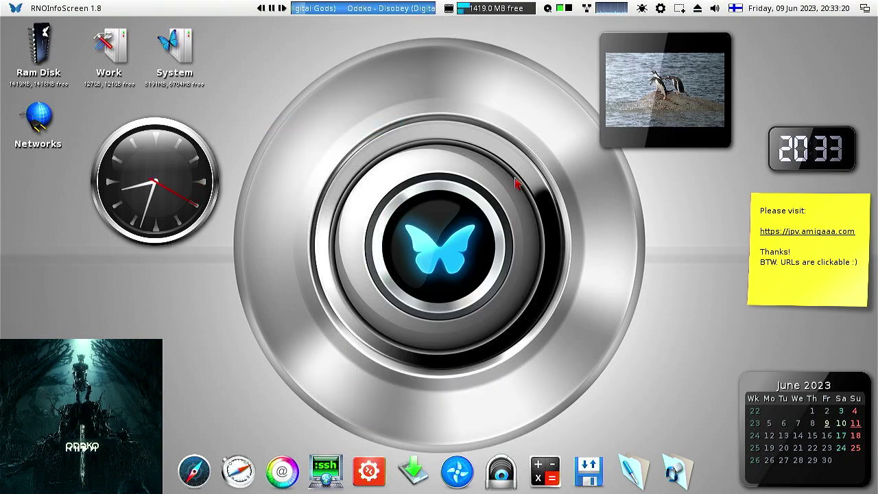
# Show another picture in the picture widget
pyautogui.click(653, 133)
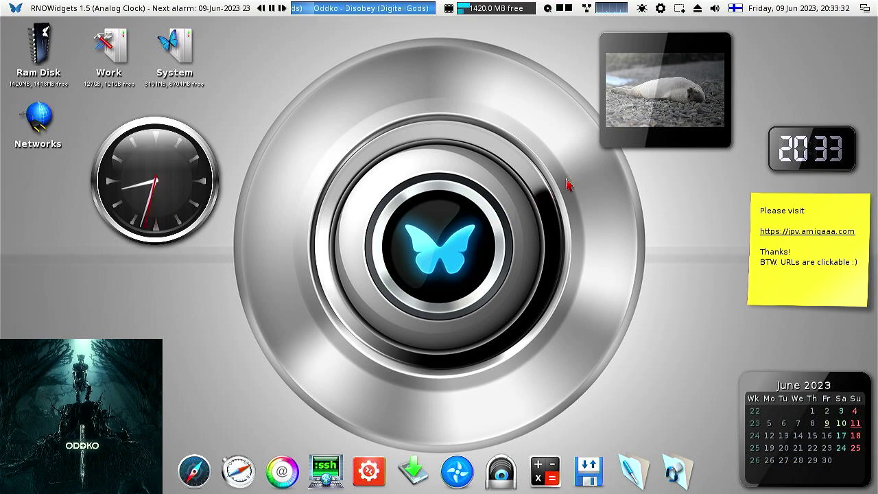
# Show the sticker widget, enlarge it, and place it below the analog clock, overlapping the album cover
pyautogui.rightClick(627, 108)
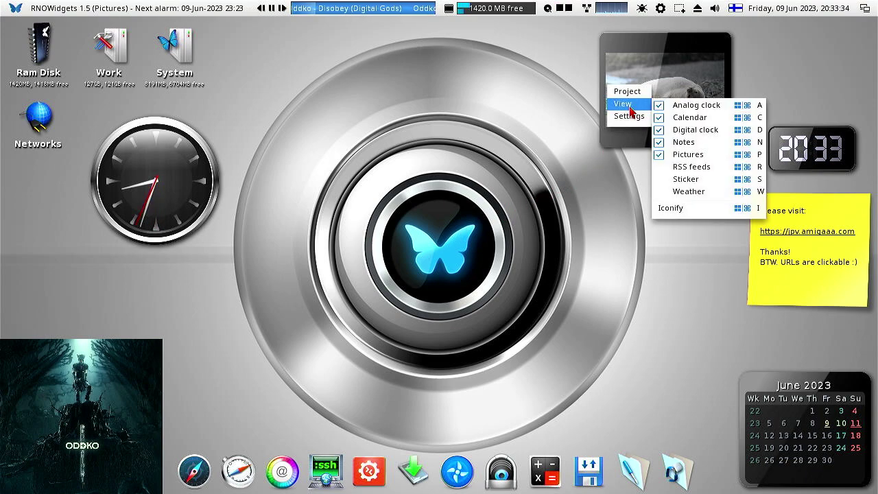
pyautogui.click(706, 180)
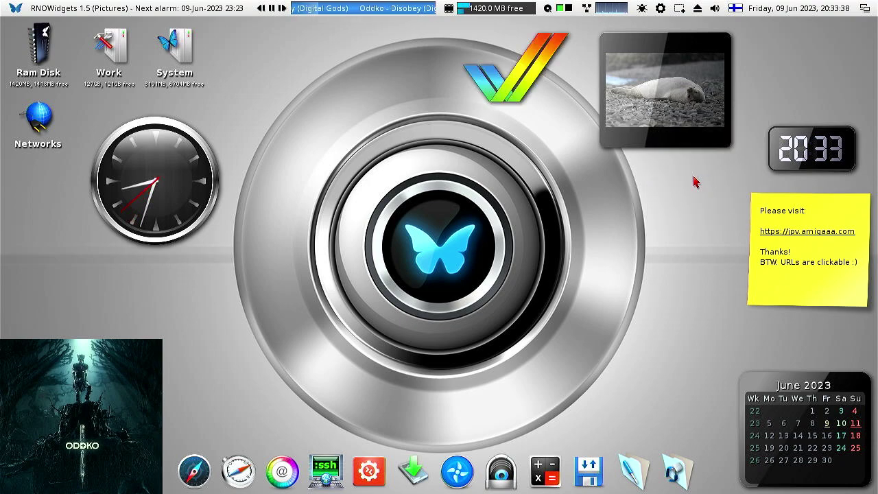
pyautogui.moveTo(531, 51); pyautogui.dragTo(313, 128)
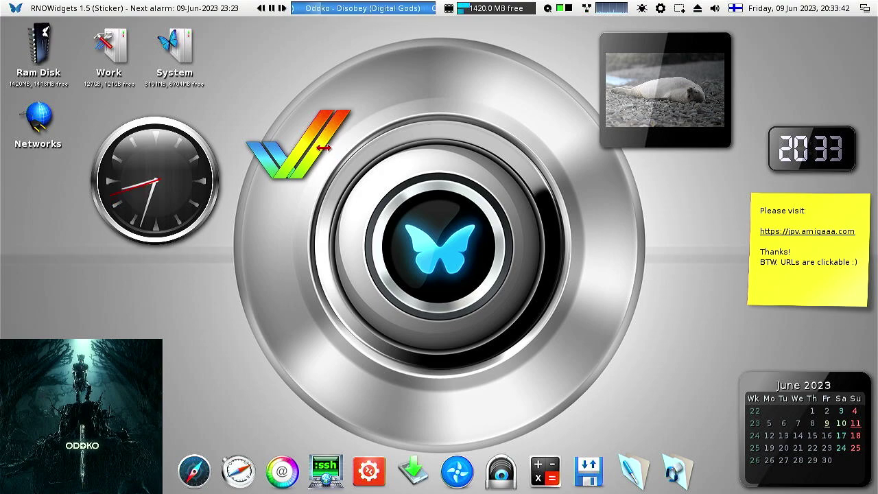
pyautogui.moveTo(357, 158); pyautogui.dragTo(384, 188)
pyautogui.moveTo(354, 147); pyautogui.dragTo(173, 297)
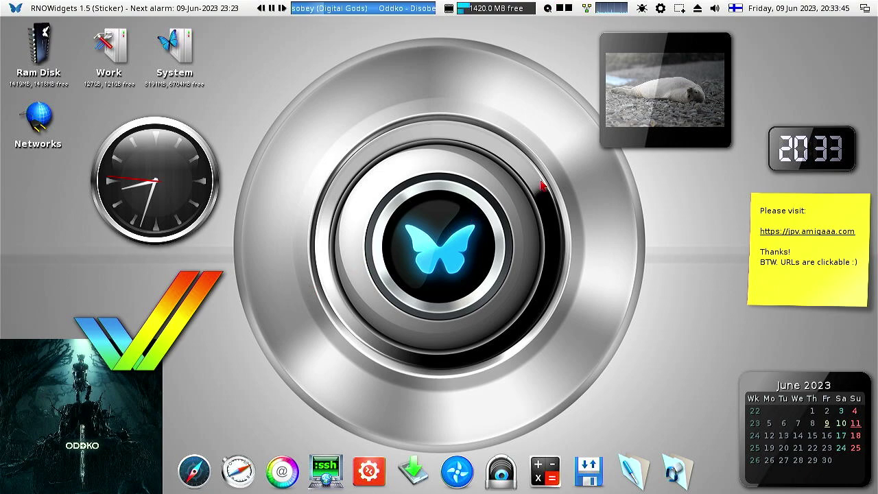
# Show the RSS feeds widget, read its RNOXfer.lha (comm/tcp) entry in the browser, and close that page
pyautogui.rightClick(199, 292)
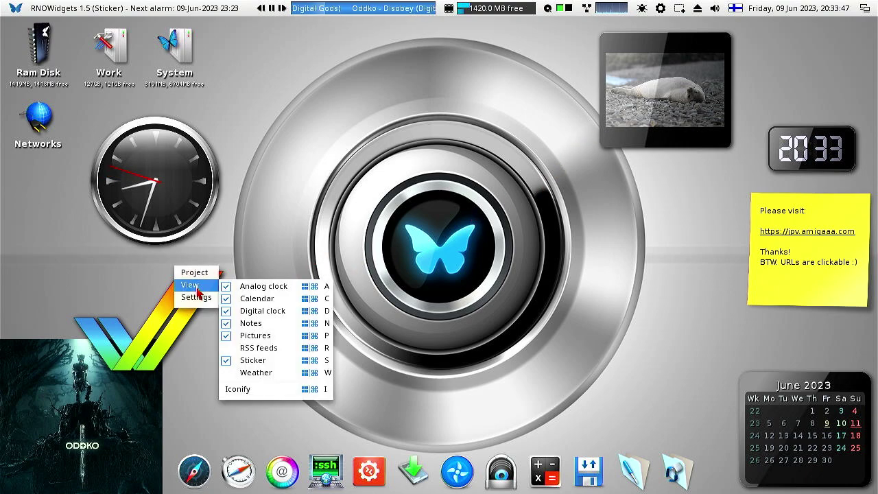
pyautogui.click(265, 348)
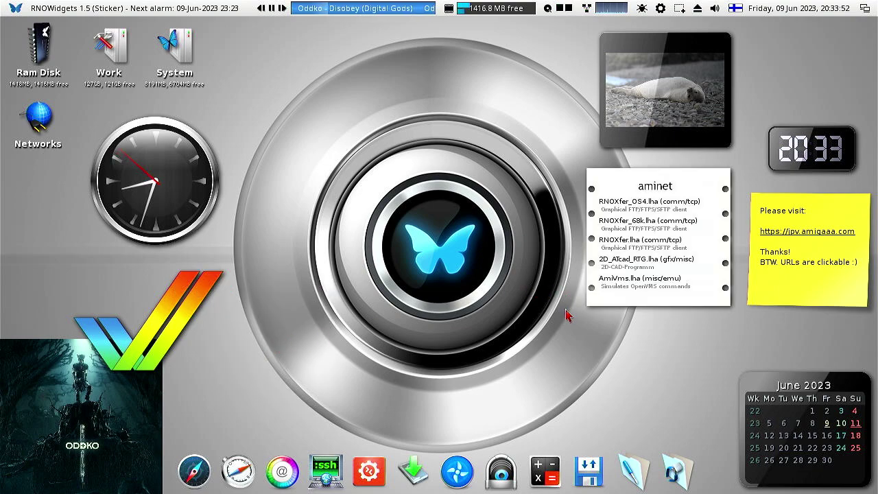
pyautogui.click(635, 248)
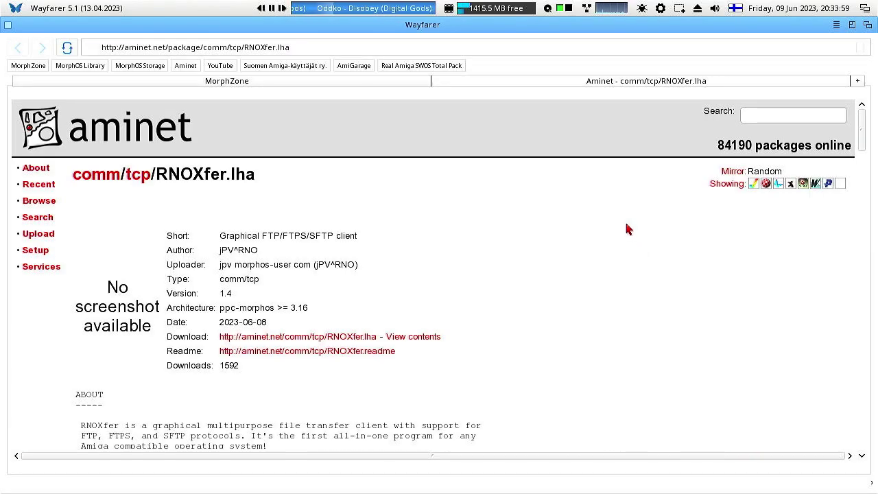
pyautogui.scroll(-7, 448, 265)
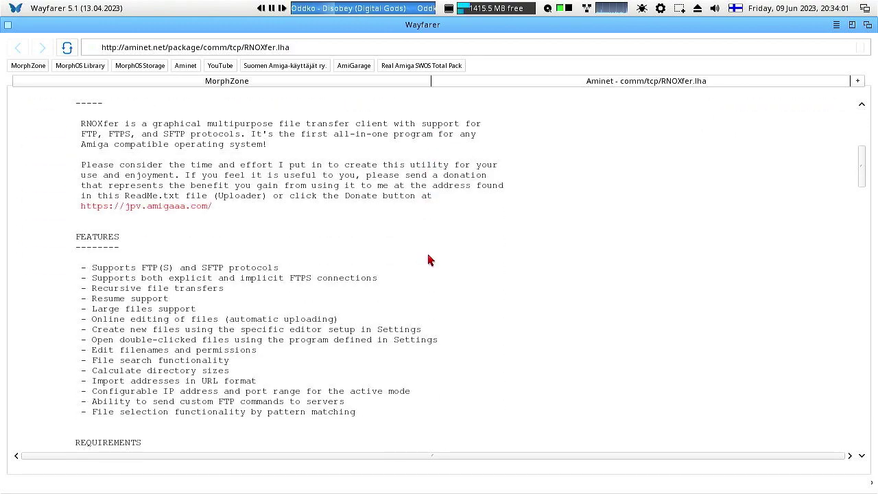
pyautogui.click(443, 84)
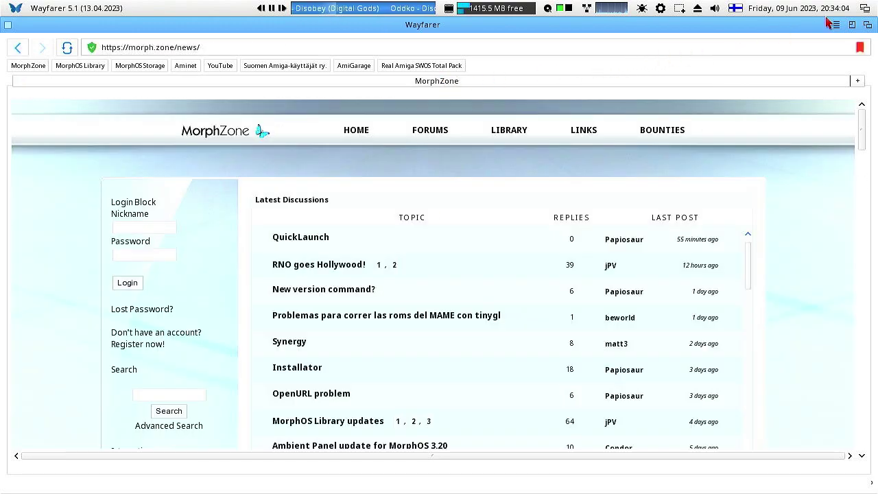
pyautogui.press('super+q')
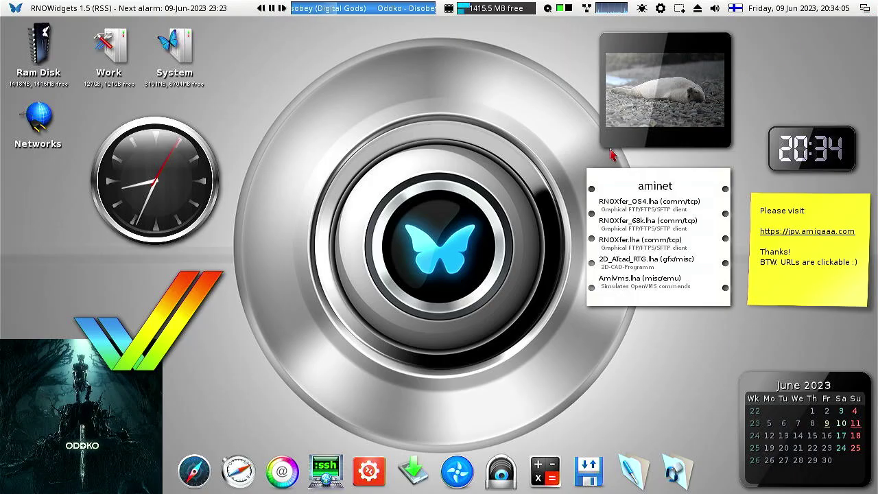
# Open the aminet site from the RSS widget's title, look through the latest packages, and return to the desktop
pyautogui.click(651, 187)
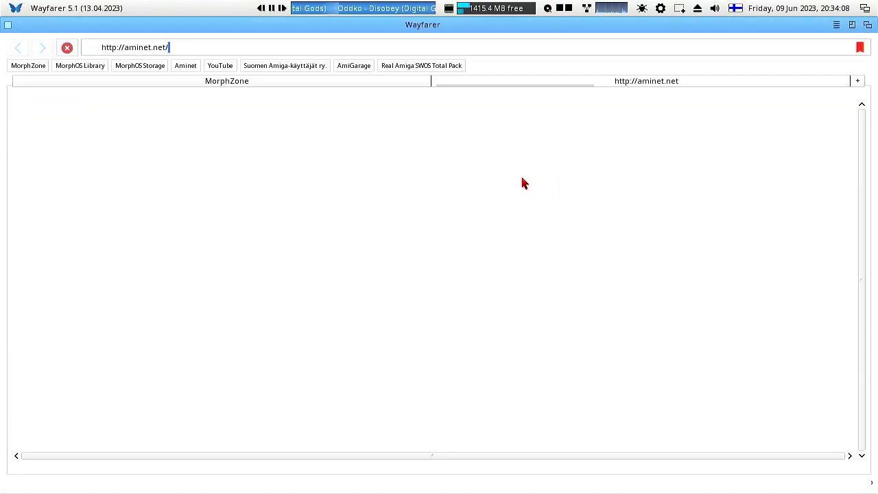
pyautogui.scroll(-2, 458, 227)
pyautogui.scroll(-8, 449, 253)
pyautogui.scroll(9, 463, 252)
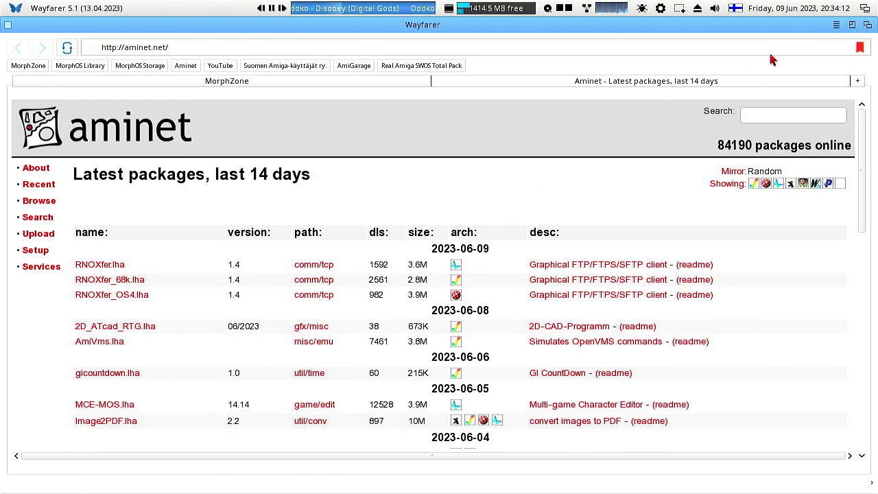
pyautogui.click(443, 81)
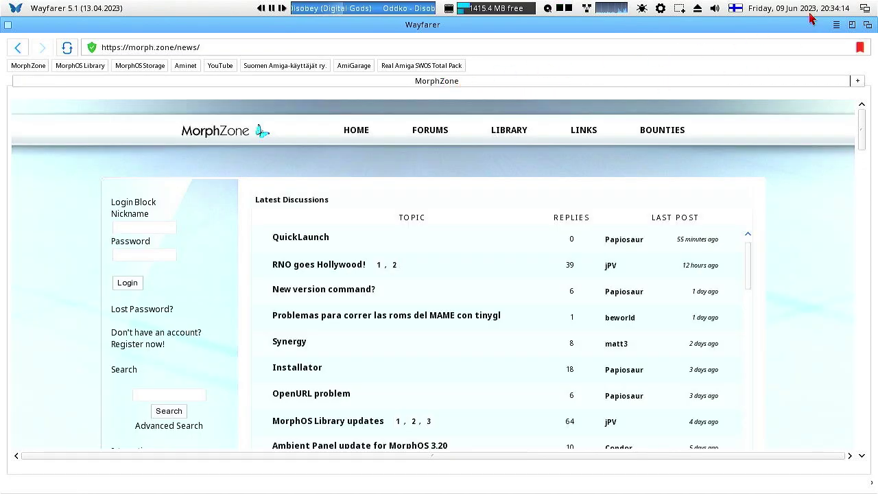
pyautogui.press('super+q')
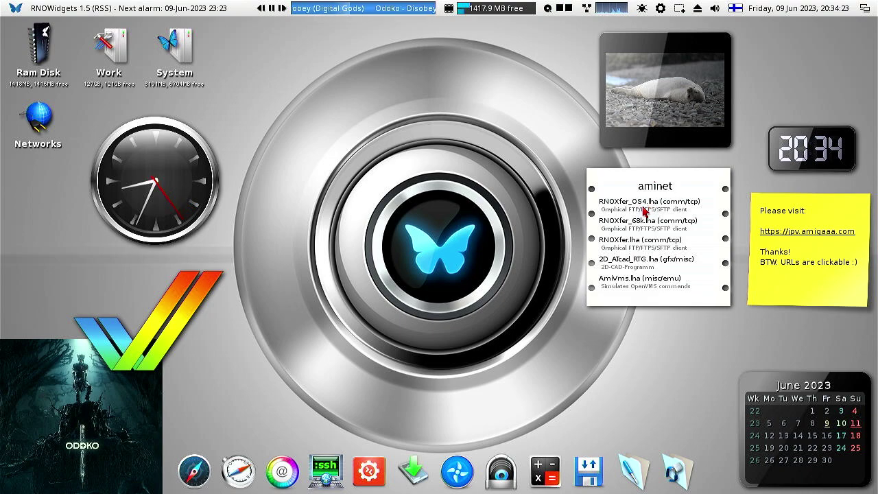
# Show the weather widget and open its settings at the list of locations
pyautogui.rightClick(645, 213)
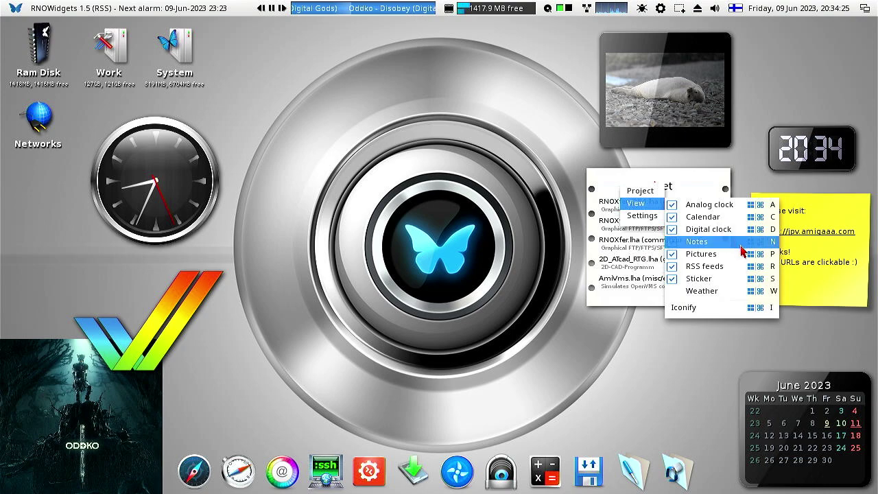
pyautogui.click(730, 300)
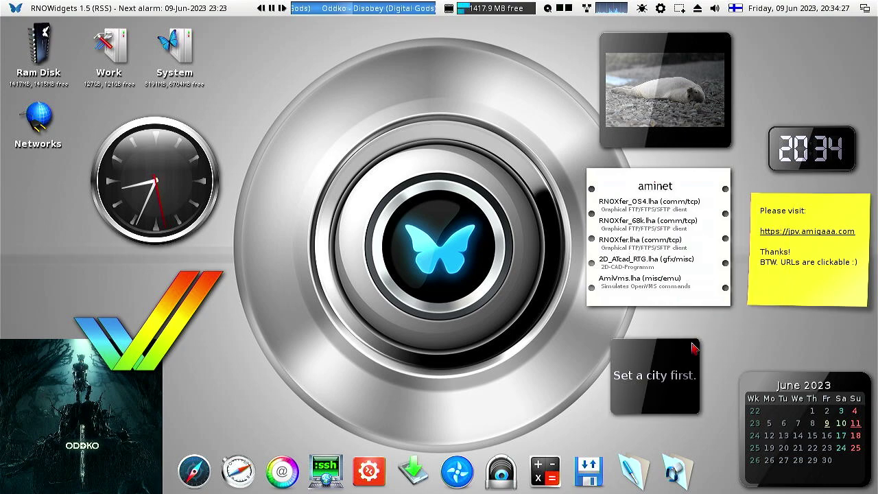
pyautogui.rightClick(631, 366)
pyautogui.moveTo(632, 371)
pyautogui.click(667, 375)
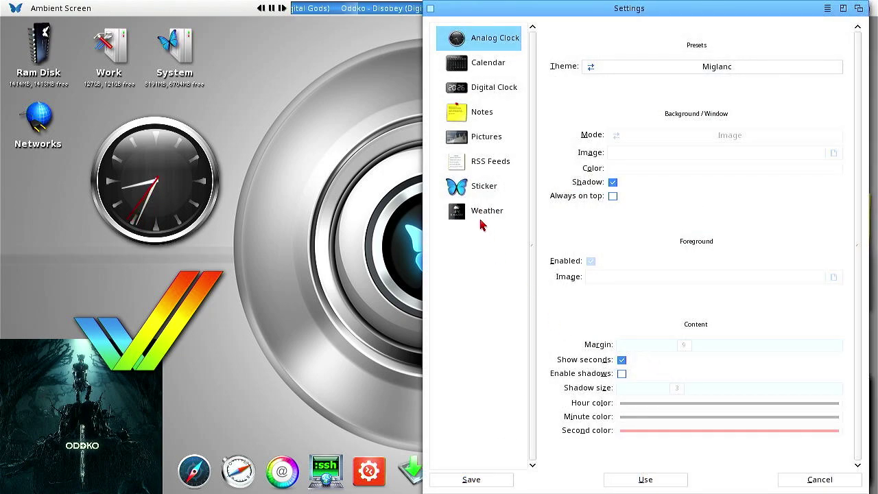
pyautogui.click(470, 215)
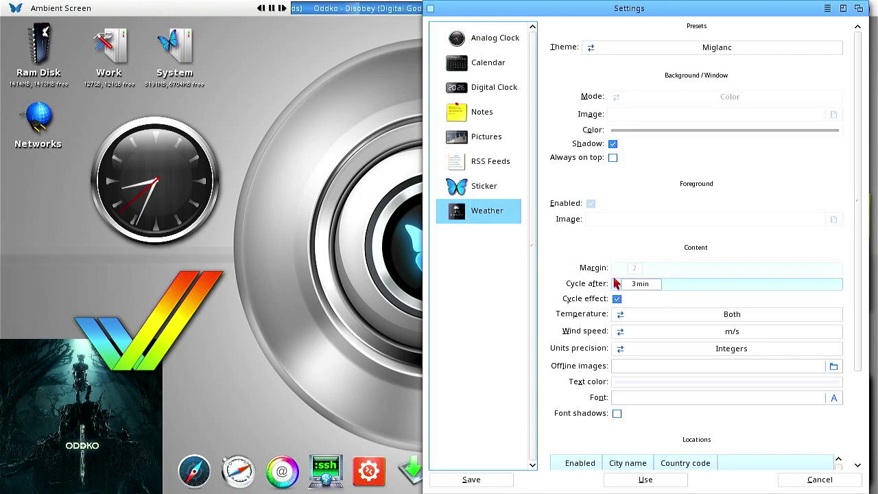
pyautogui.scroll(-4, 604, 229)
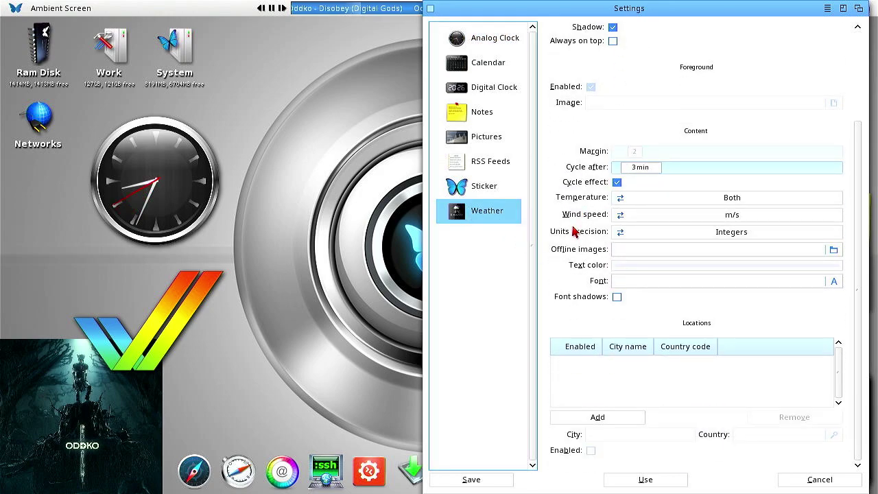
# Add Oulu, Finland as an enabled weather location
pyautogui.click(596, 418)
pyautogui.click(617, 435)
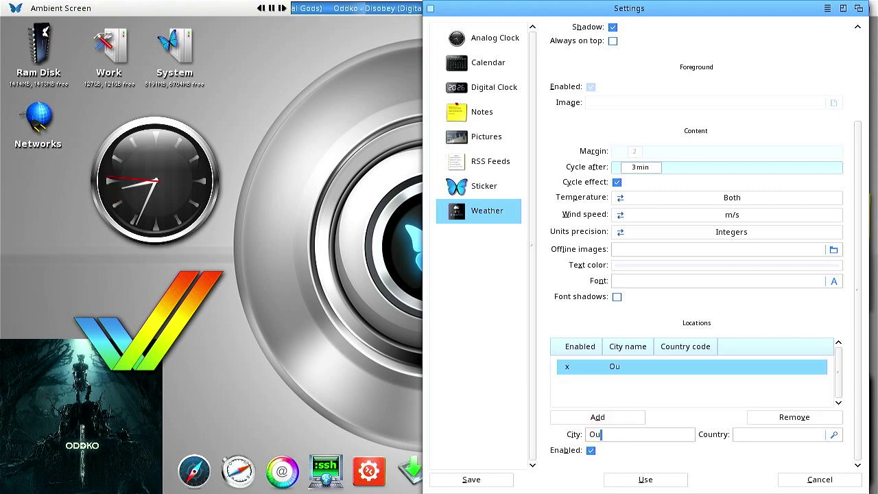
pyautogui.click(738, 434)
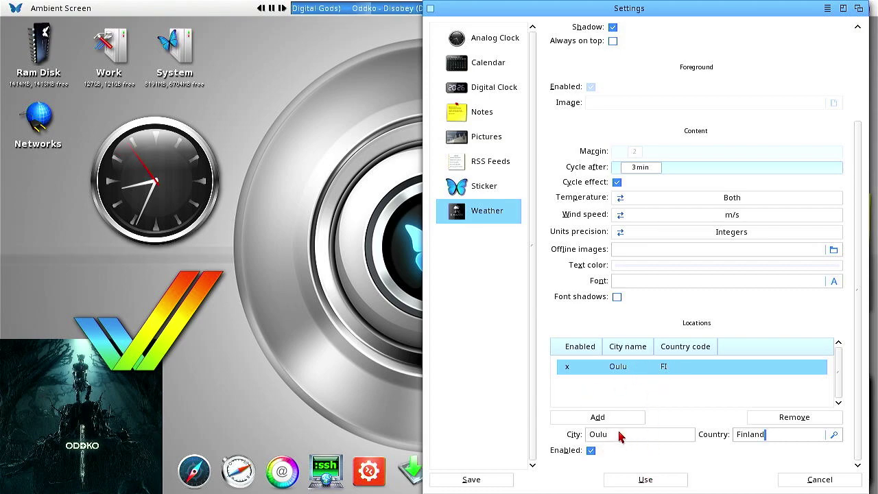
# Add Berlin with country code DE as a second weather location and apply the settings
pyautogui.click(600, 419)
pyautogui.click(636, 435)
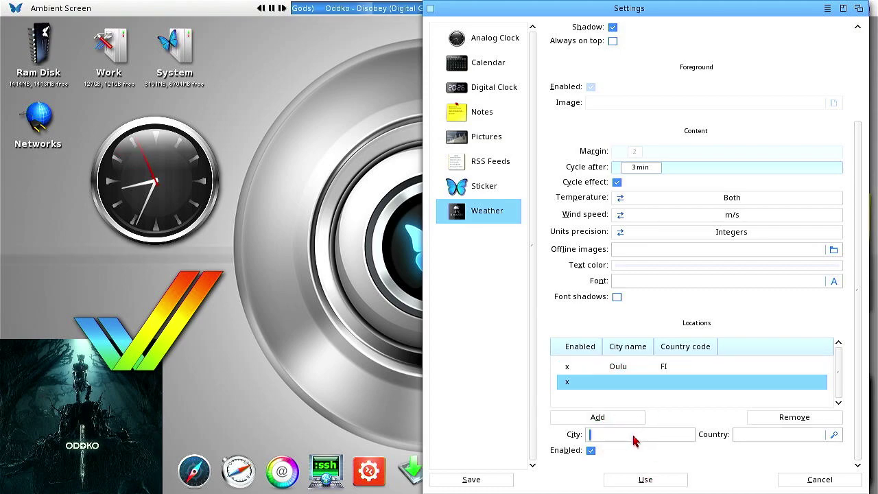
pyautogui.write('Berlin')
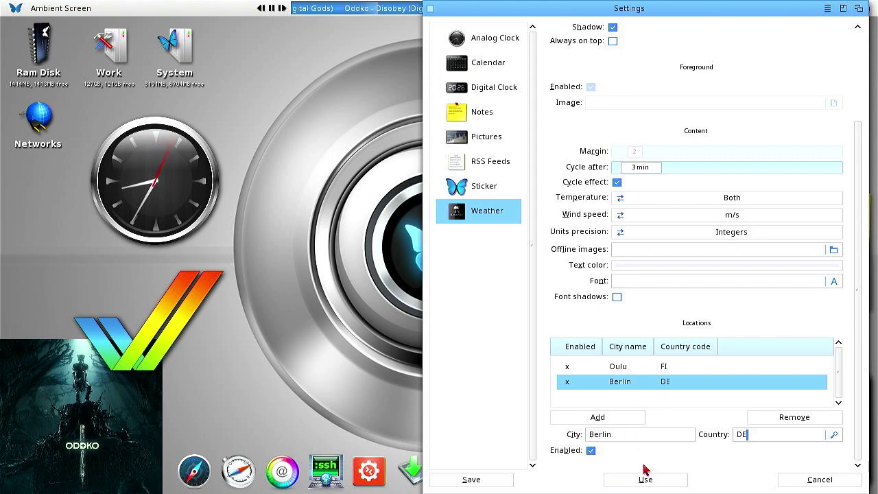
pyautogui.click(647, 480)
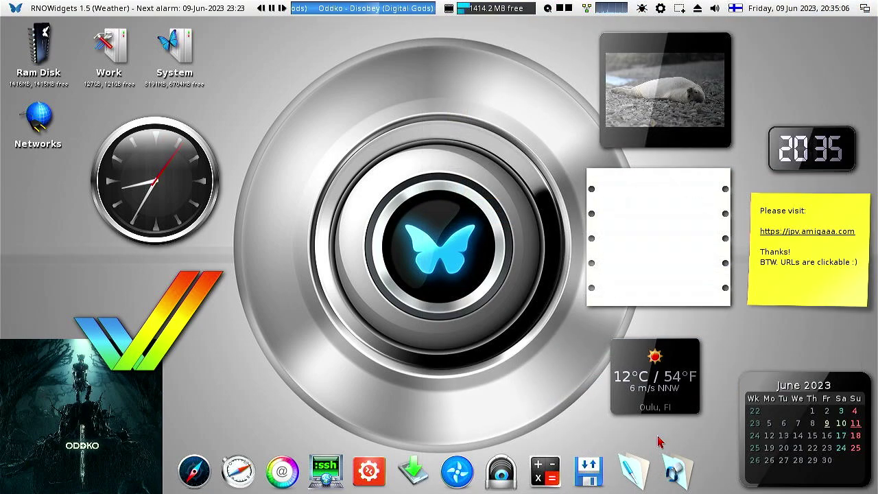
# Switch the weather widget to Berlin and skip the jukebox to the next track
pyautogui.click(657, 388)
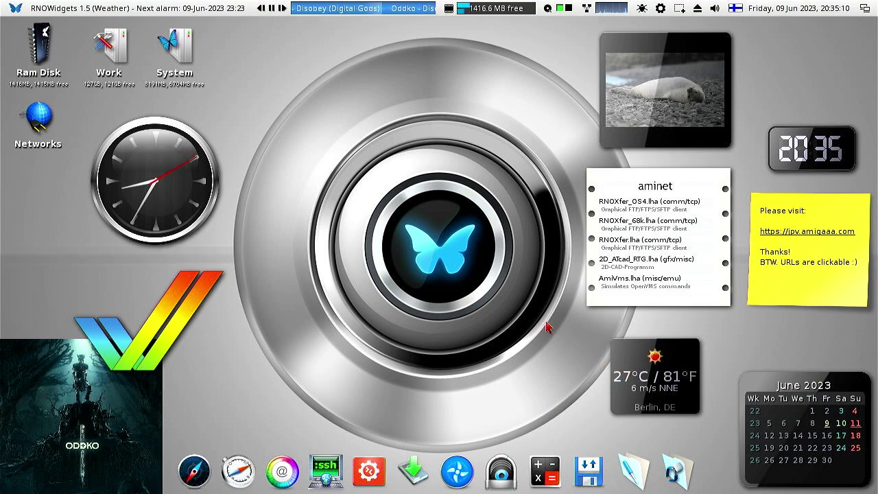
pyautogui.click(282, 9)
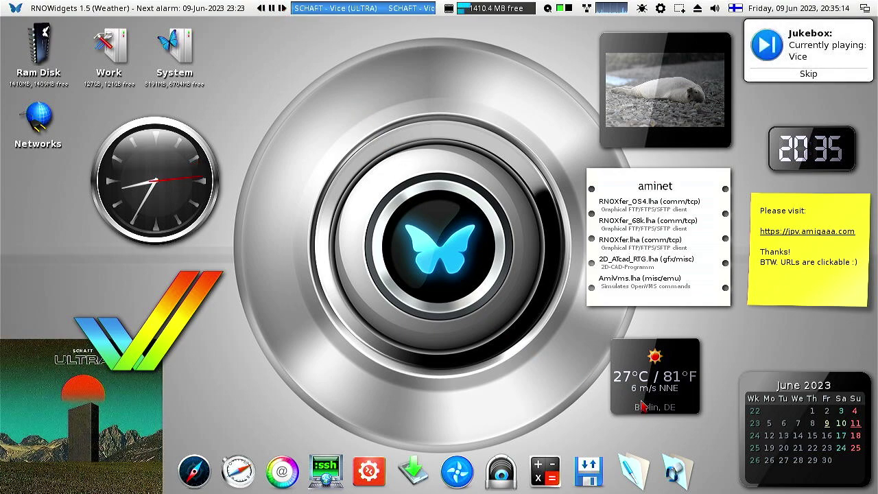
# Move the weather widget onto the lower part of the wallpaper ring and stretch it into a wide, flat strip
pyautogui.moveTo(636, 333); pyautogui.dragTo(312, 313)
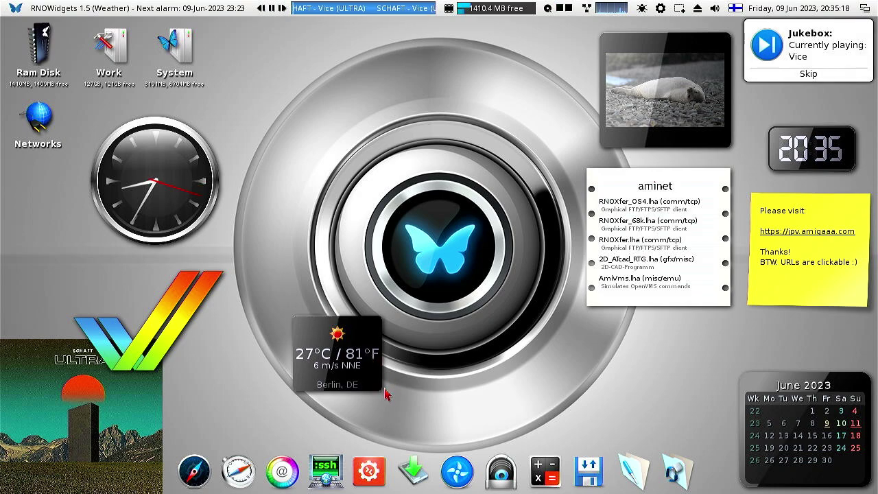
pyautogui.moveTo(386, 395); pyautogui.dragTo(506, 421)
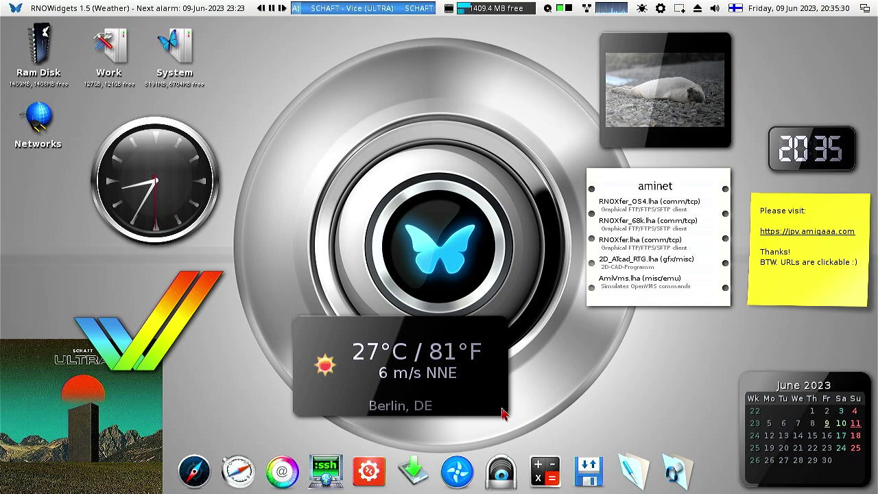
pyautogui.moveTo(559, 405); pyautogui.dragTo(770, 351)
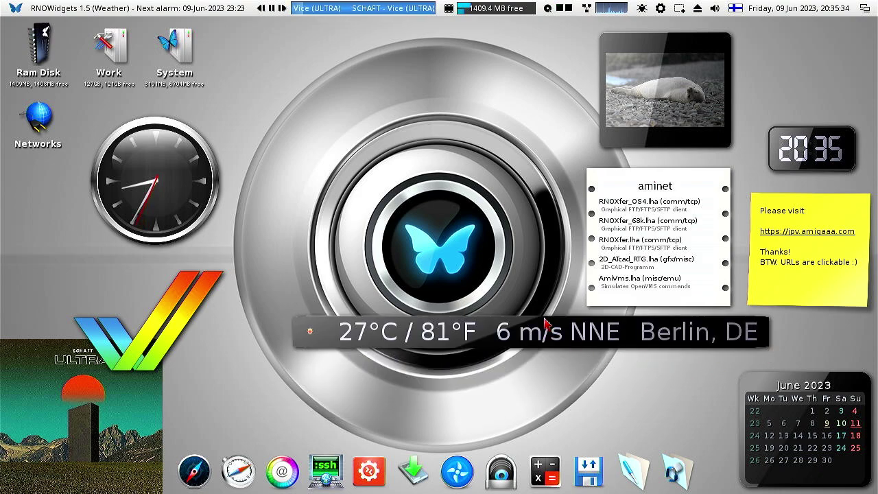
# Move the weather strip just above the dock, switch it to Oulu, and shorten it to about 340 pixels wide
pyautogui.moveTo(535, 309); pyautogui.dragTo(460, 385)
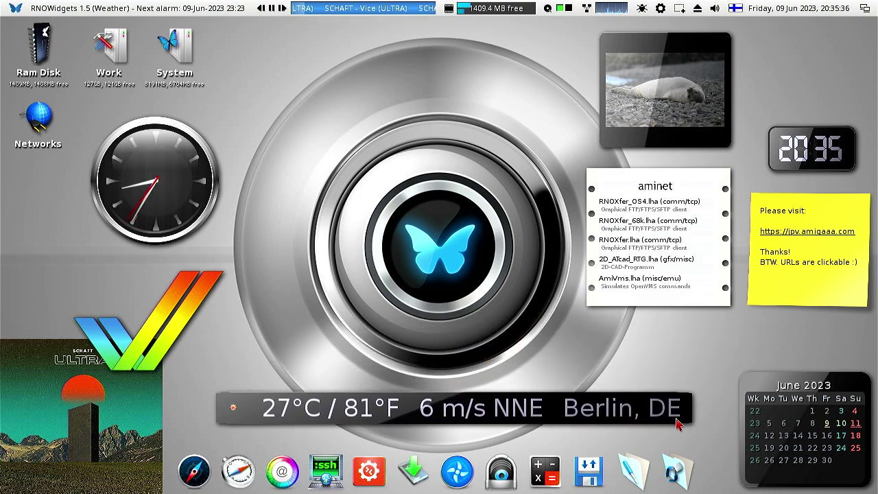
pyautogui.moveTo(690, 424); pyautogui.dragTo(670, 426)
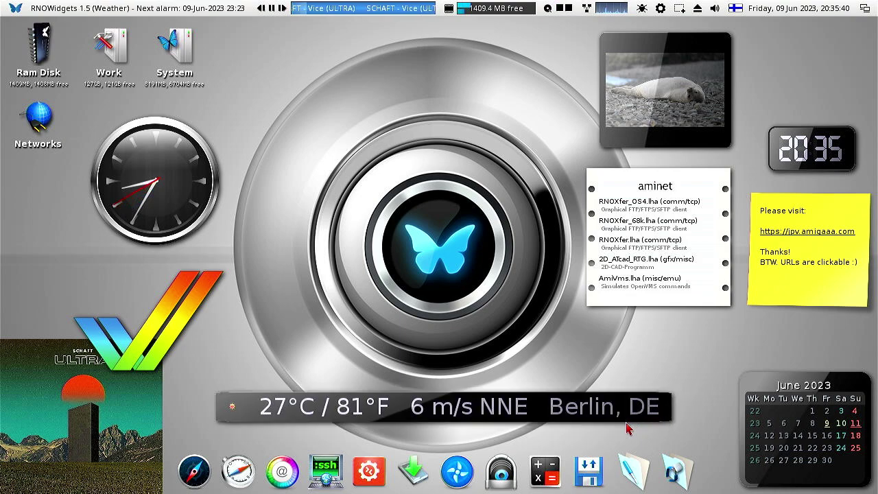
pyautogui.click(516, 409)
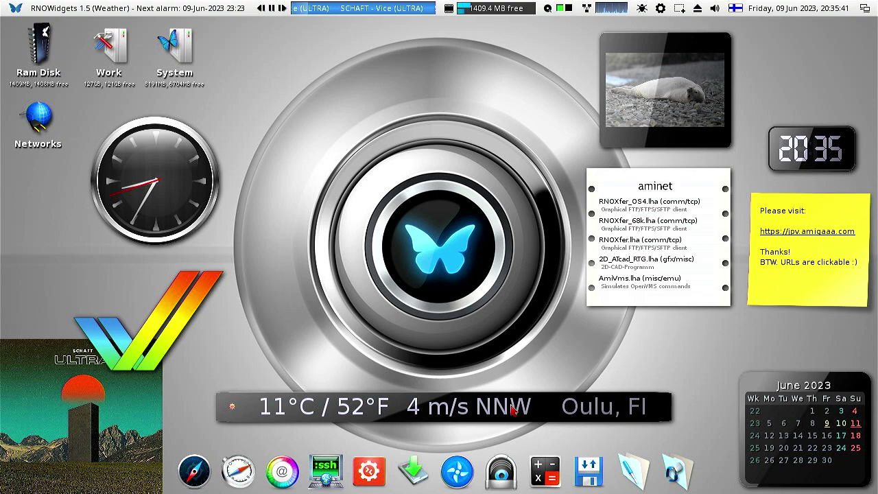
pyautogui.moveTo(677, 423); pyautogui.dragTo(512, 419)
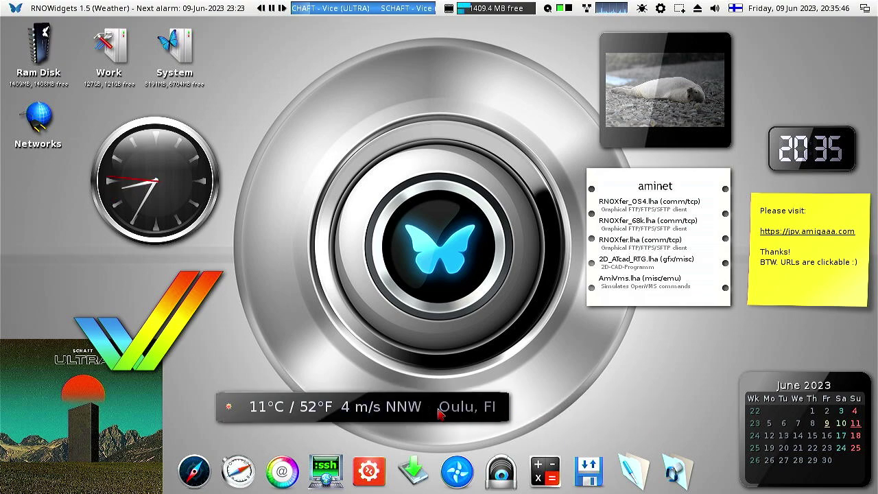
# Set the weather widget to show Celsius temperatures, km/h wind speed and one decimal place, and apply the settings
pyautogui.rightClick(408, 410)
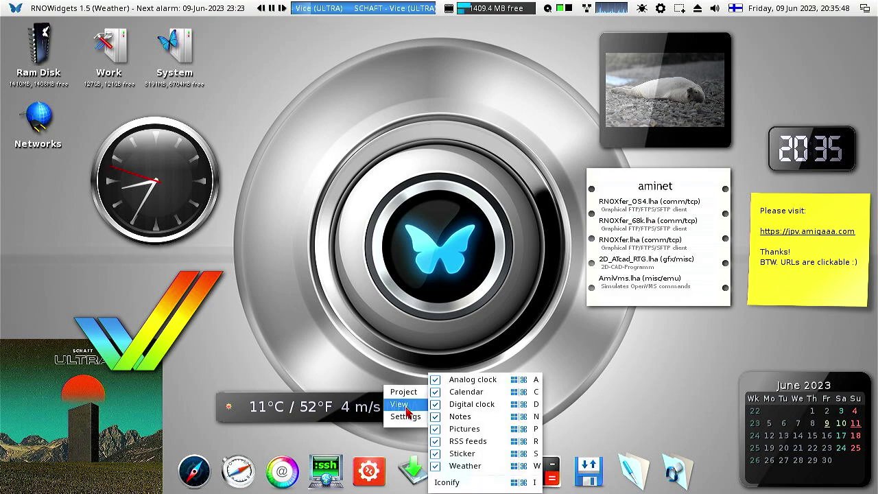
pyautogui.moveTo(409, 417)
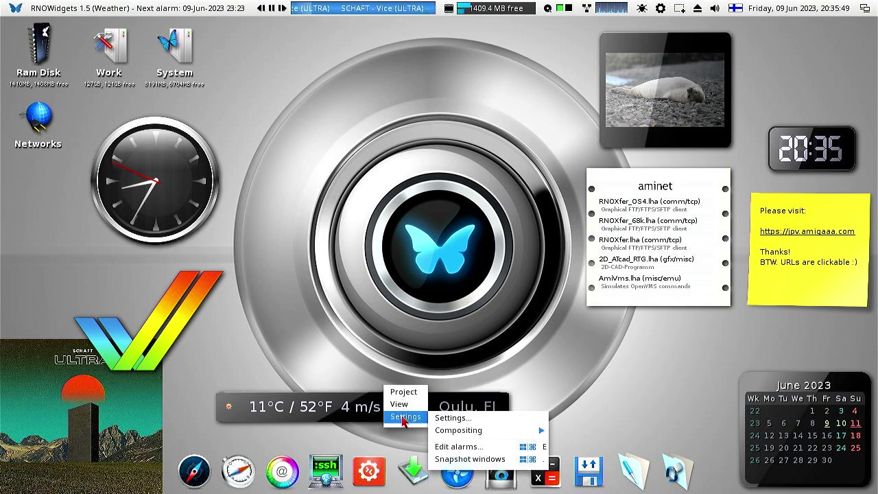
pyautogui.click(452, 420)
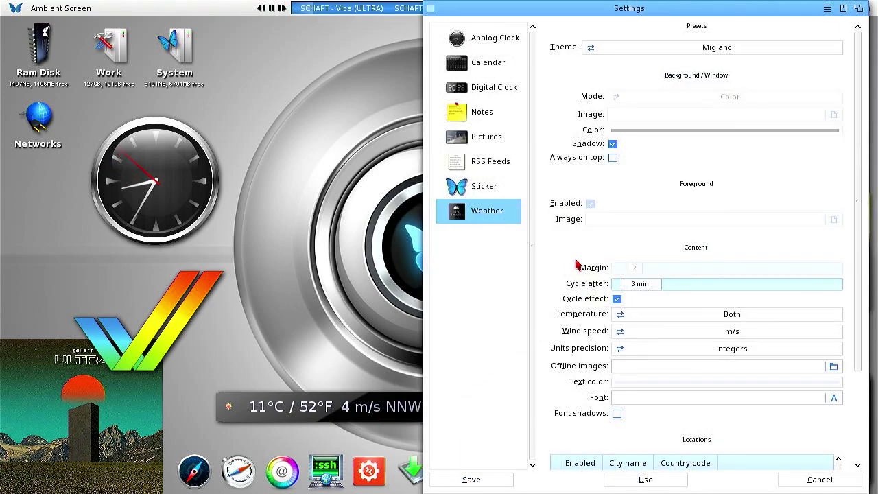
pyautogui.click(710, 315)
pyautogui.click(730, 290)
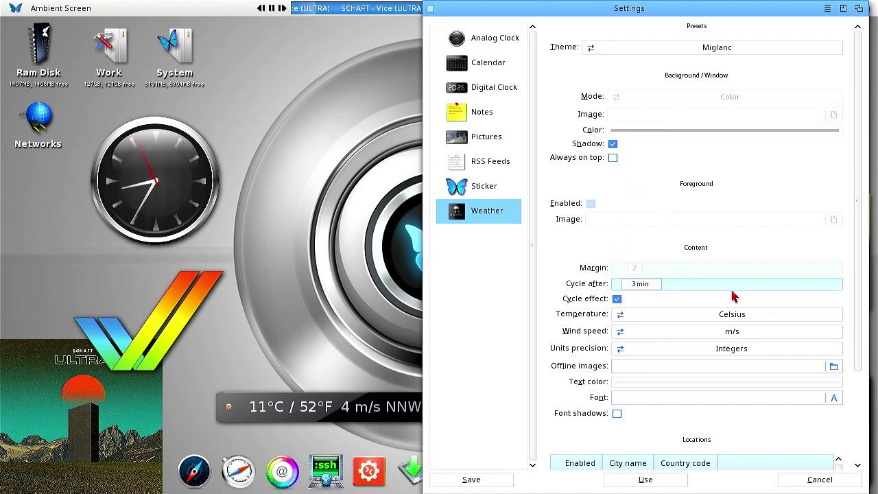
pyautogui.click(728, 335)
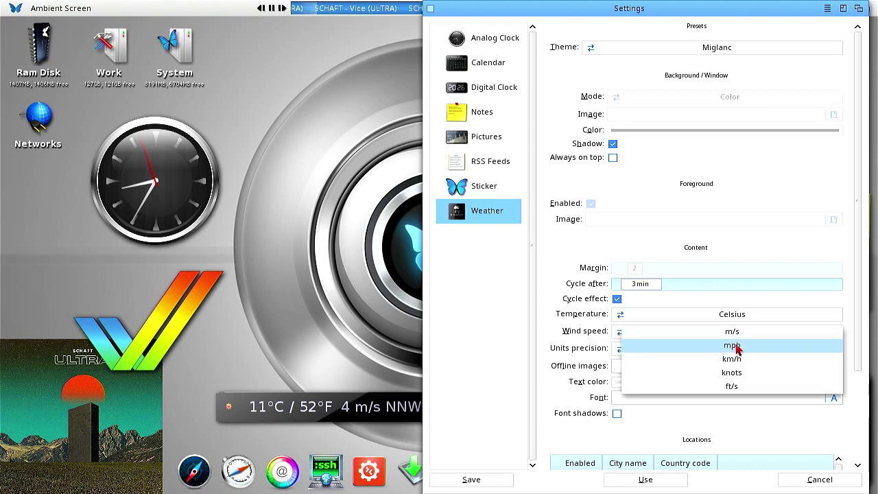
pyautogui.click(743, 359)
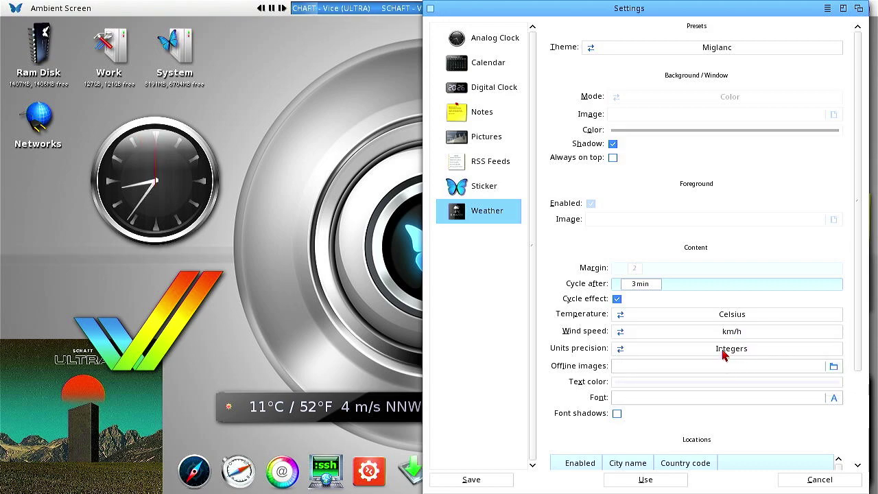
pyautogui.click(727, 349)
pyautogui.click(731, 362)
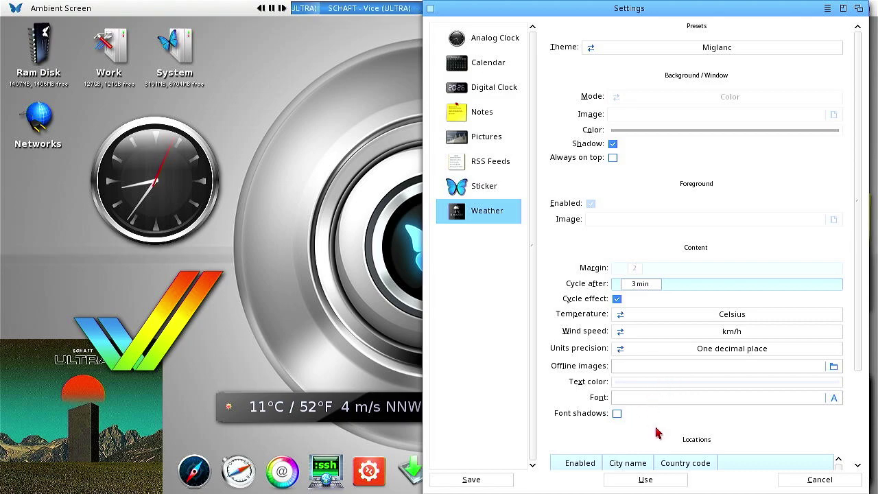
pyautogui.scroll(-4, 655, 432)
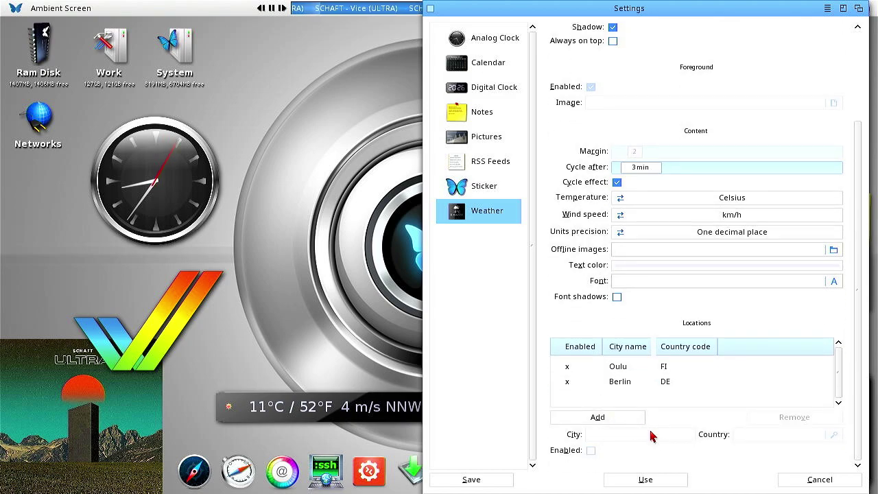
pyautogui.click(660, 481)
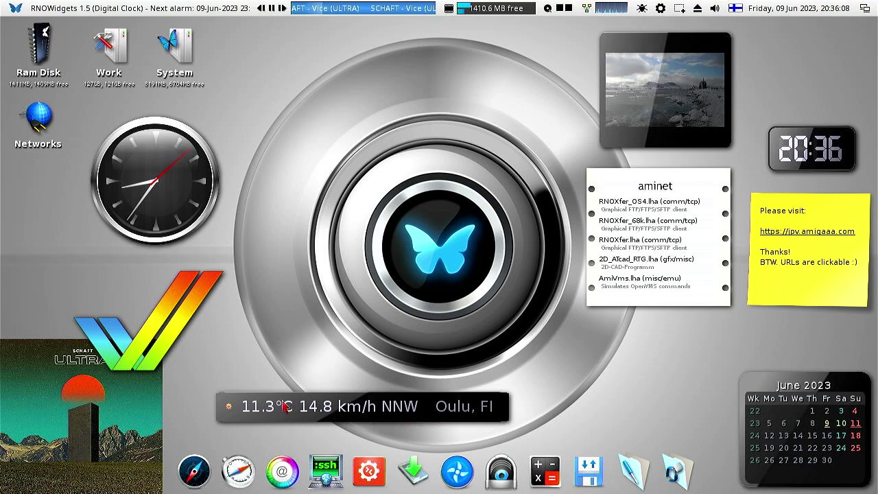
# Apply the Butterfly theme at an angle of 22 to the sticker, and shift and slightly enlarge the butterfly on the desktop
pyautogui.rightClick(391, 410)
pyautogui.moveTo(391, 417)
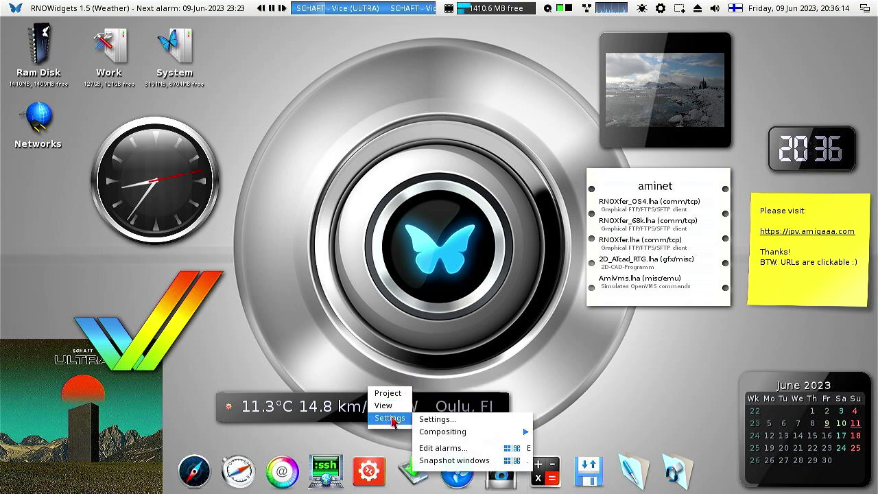
pyautogui.click(434, 420)
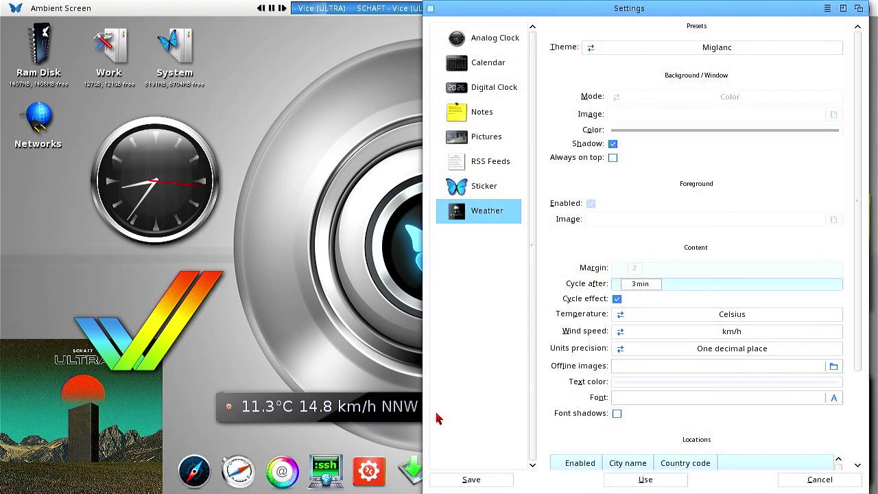
pyautogui.click(476, 193)
pyautogui.click(641, 151)
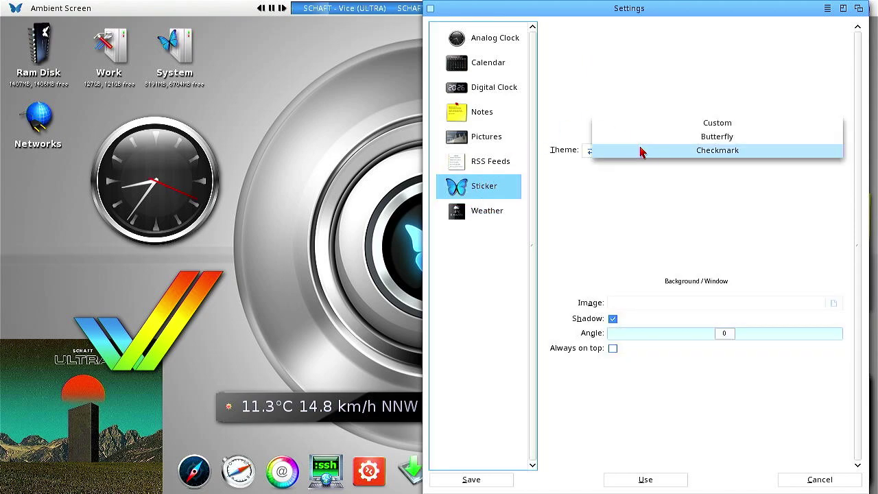
pyautogui.click(675, 137)
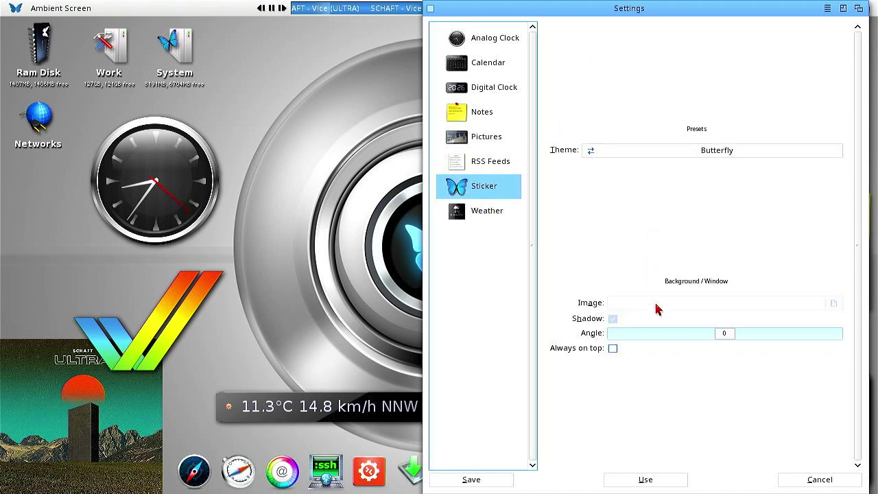
pyautogui.moveTo(722, 341); pyautogui.dragTo(738, 337)
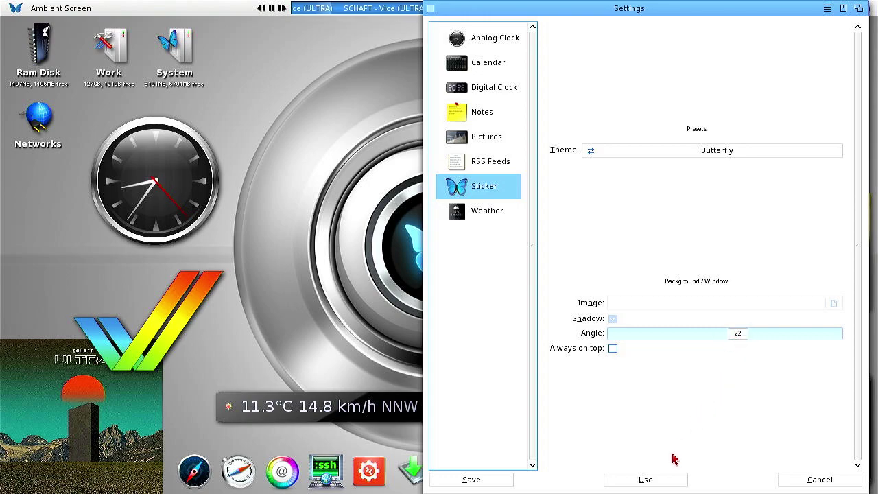
pyautogui.click(645, 480)
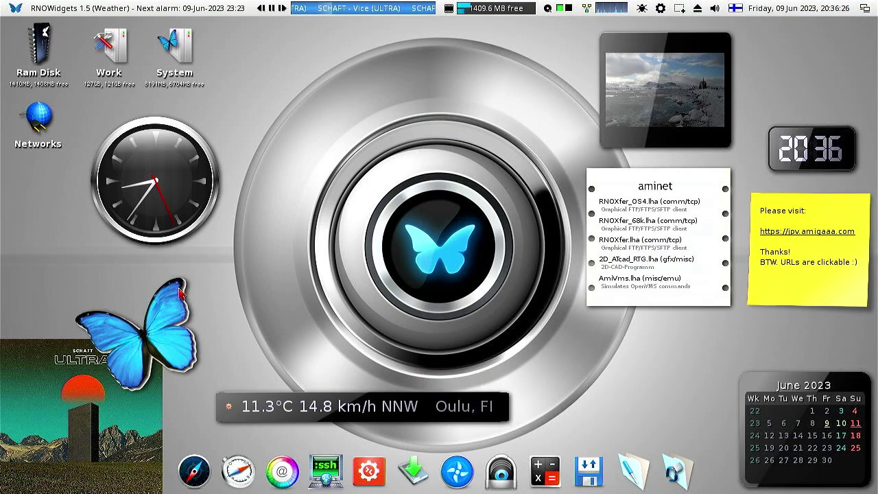
pyautogui.moveTo(167, 307)
pyautogui.mouseDown()
pyautogui.moveTo(170, 294)
pyautogui.moveTo(191, 288)
pyautogui.moveTo(177, 300)
pyautogui.mouseUp()
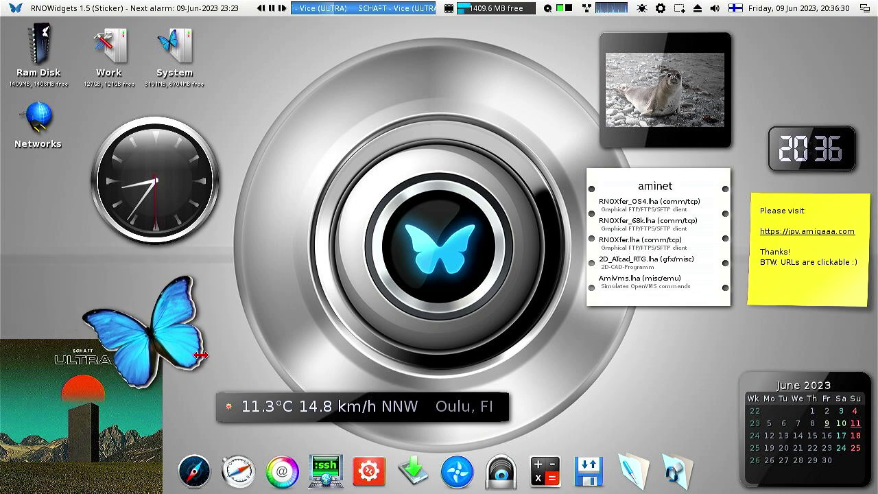
pyautogui.moveTo(201, 355); pyautogui.dragTo(220, 361)
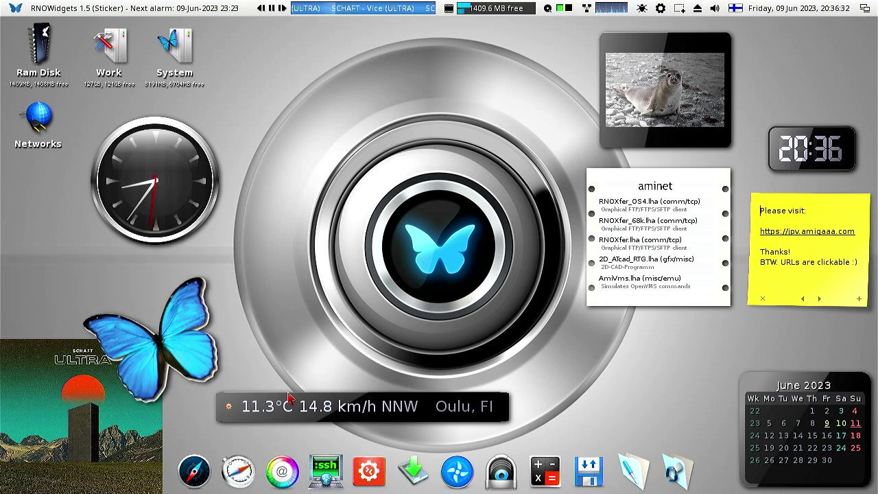
# Add a second RSS feed using the Amiga-news.de (English) preset
pyautogui.rightClick(190, 334)
pyautogui.click(229, 344)
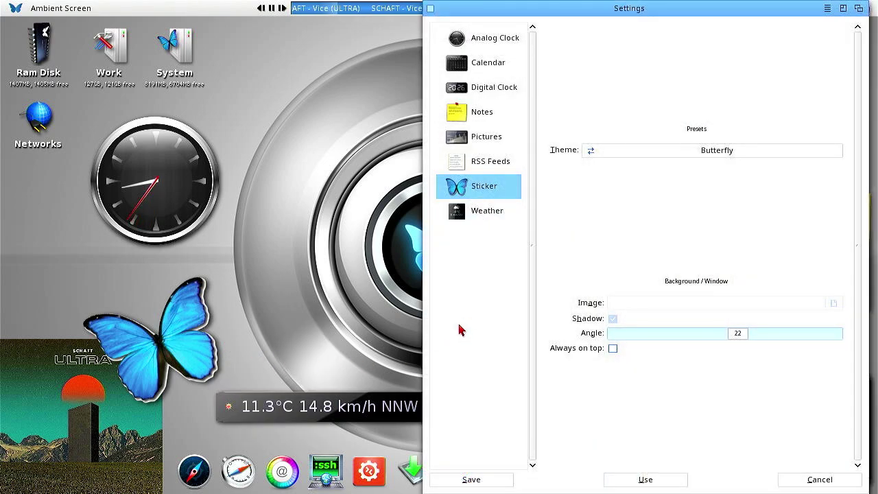
pyautogui.click(476, 168)
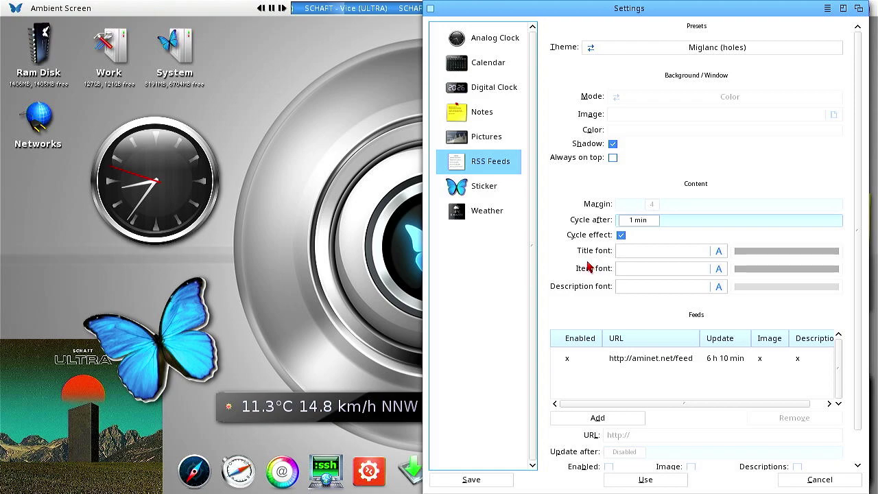
pyautogui.scroll(-1, 575, 275)
pyautogui.click(598, 386)
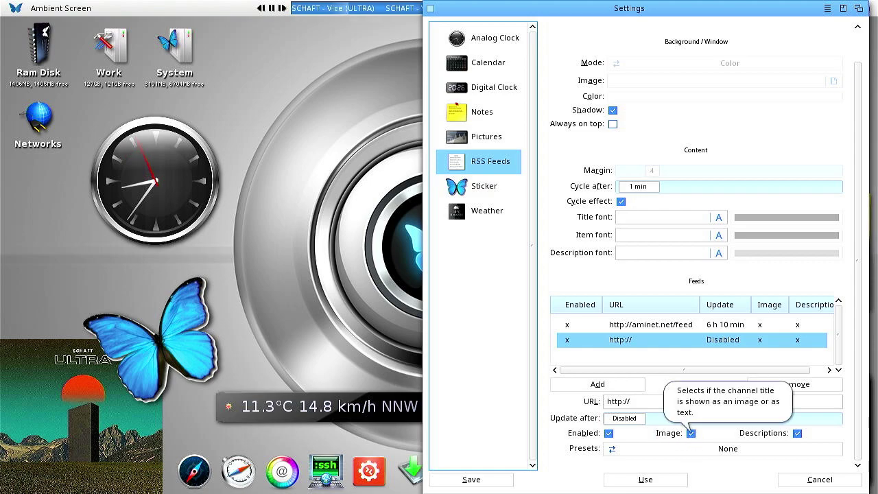
pyautogui.click(710, 450)
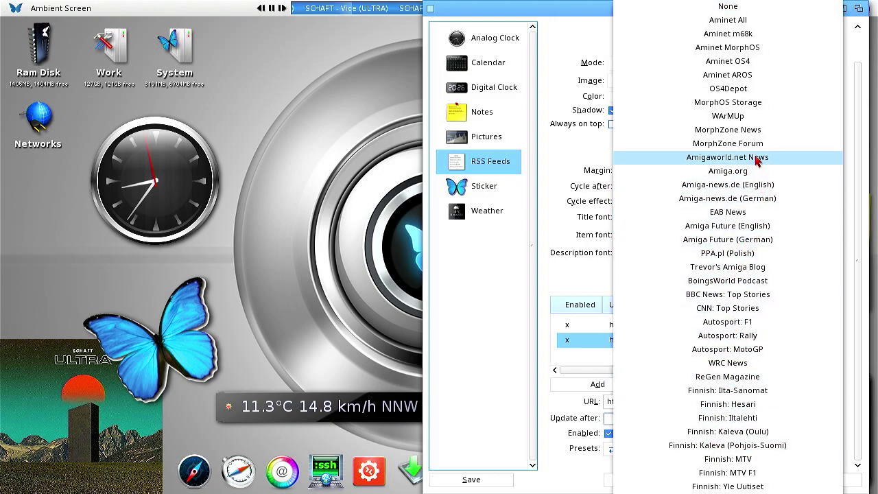
pyautogui.click(754, 185)
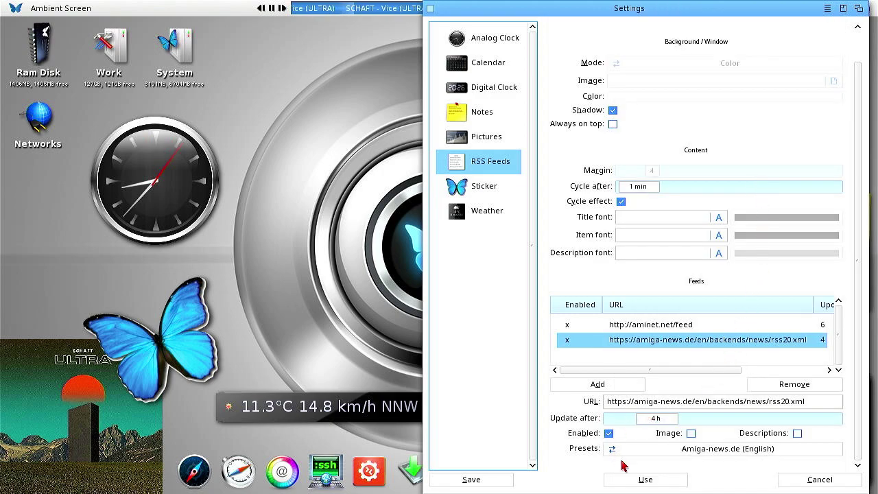
# Add the Amiga Future (English) and WRC News preset feeds to the RSS widget and apply the settings
pyautogui.click(608, 385)
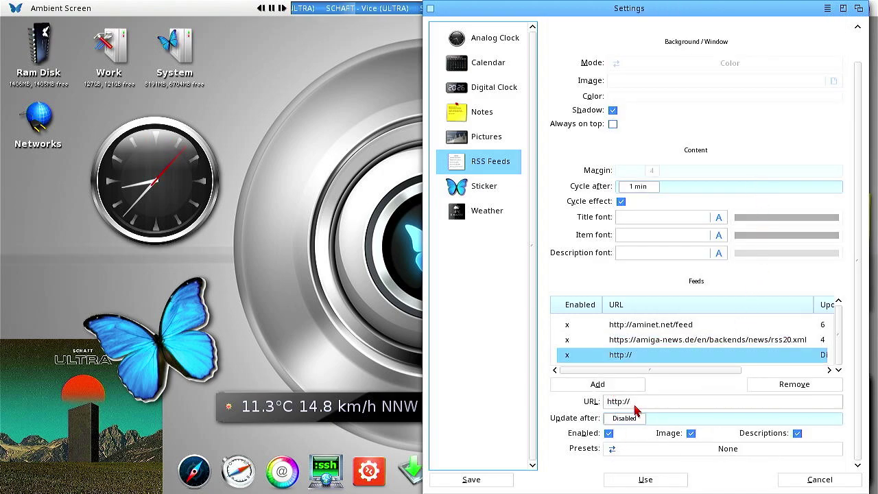
pyautogui.click(681, 450)
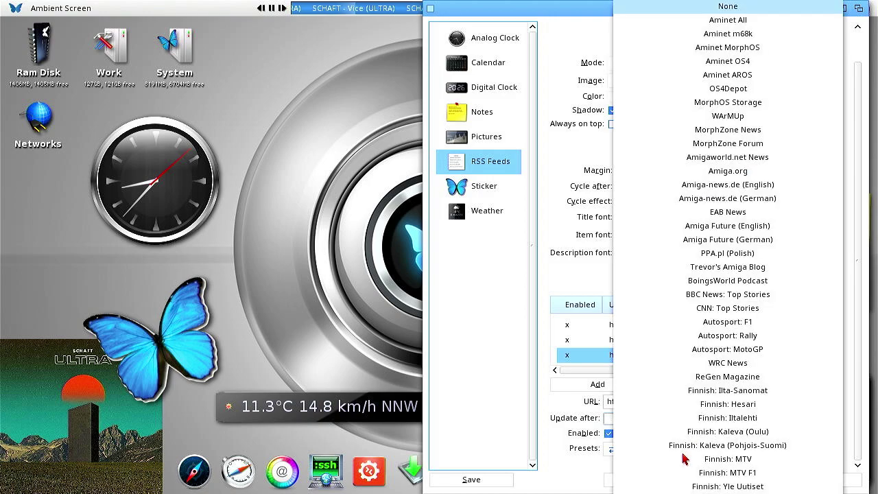
pyautogui.click(763, 225)
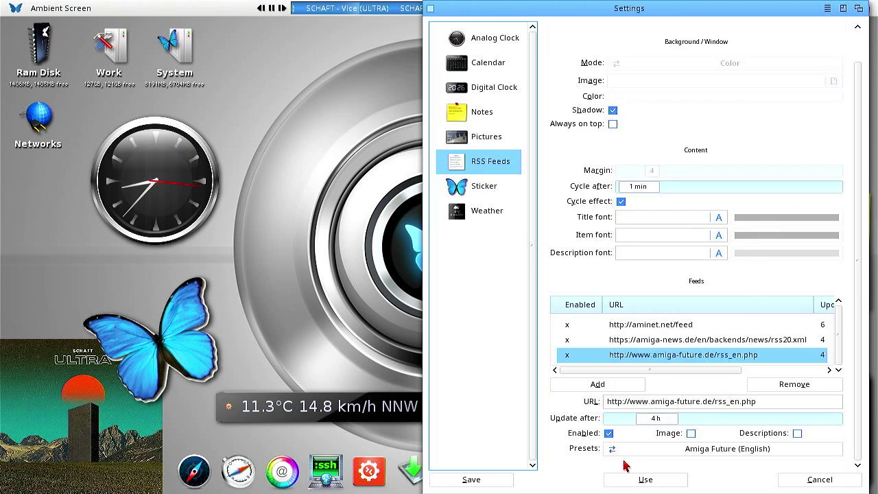
pyautogui.click(615, 387)
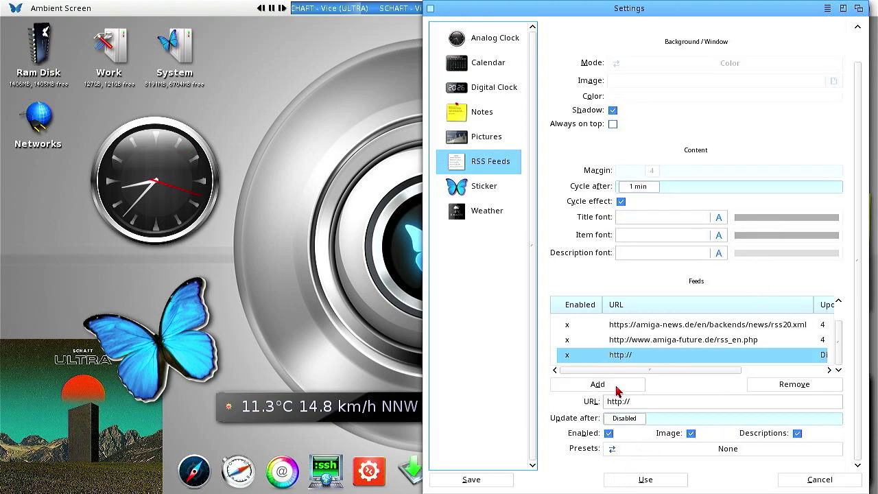
pyautogui.click(693, 452)
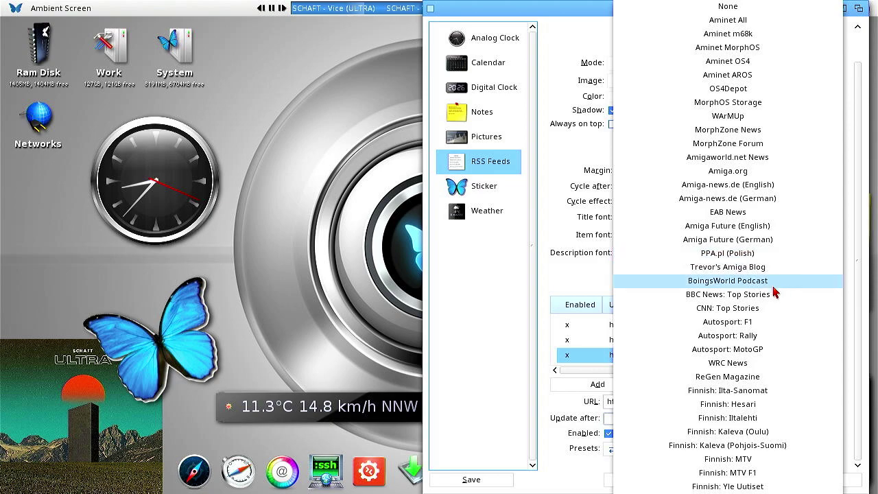
pyautogui.click(746, 366)
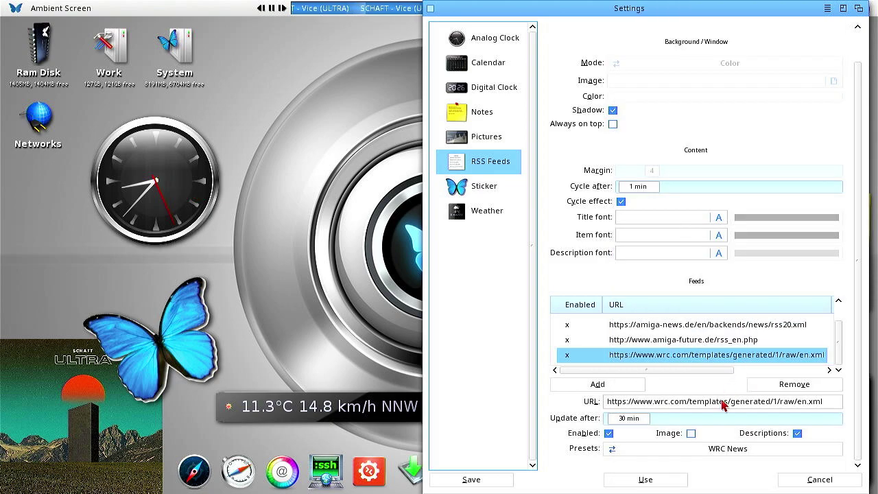
pyautogui.click(664, 479)
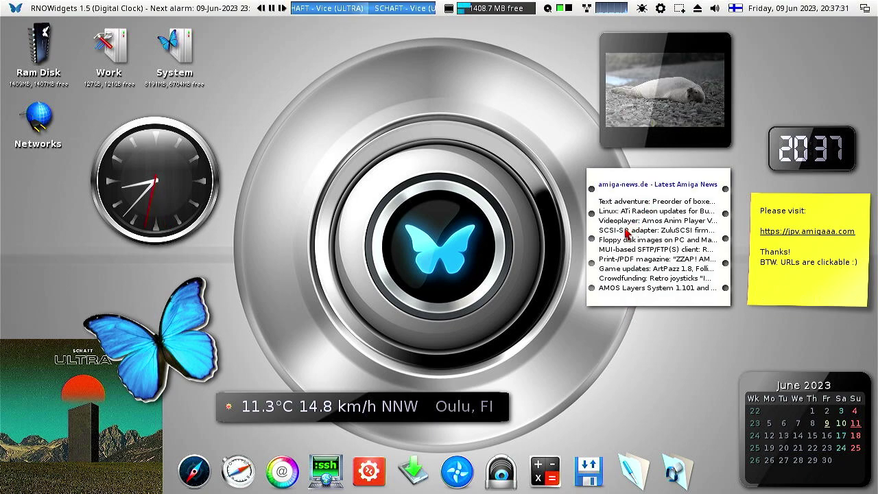
# Open the MUI-based SFTP/FTP(S) client headline from the RSS widget in Wayfarer, close its page and return to the desktop
pyautogui.click(623, 249)
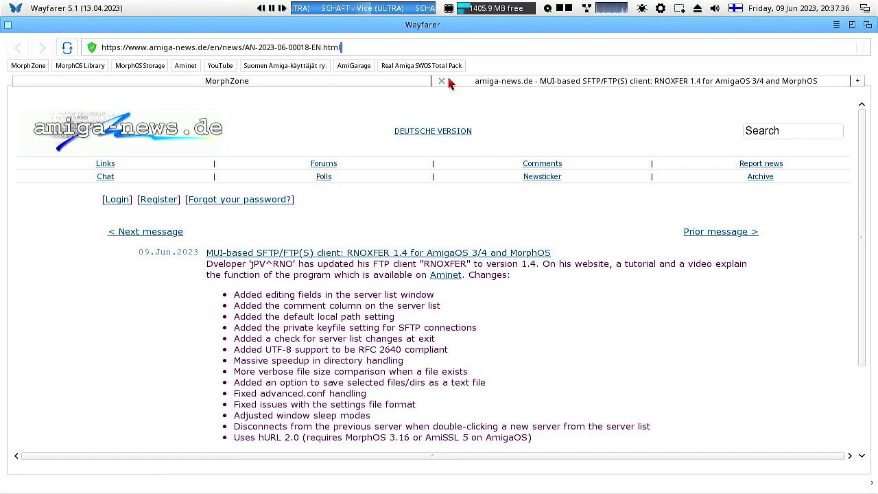
pyautogui.click(442, 82)
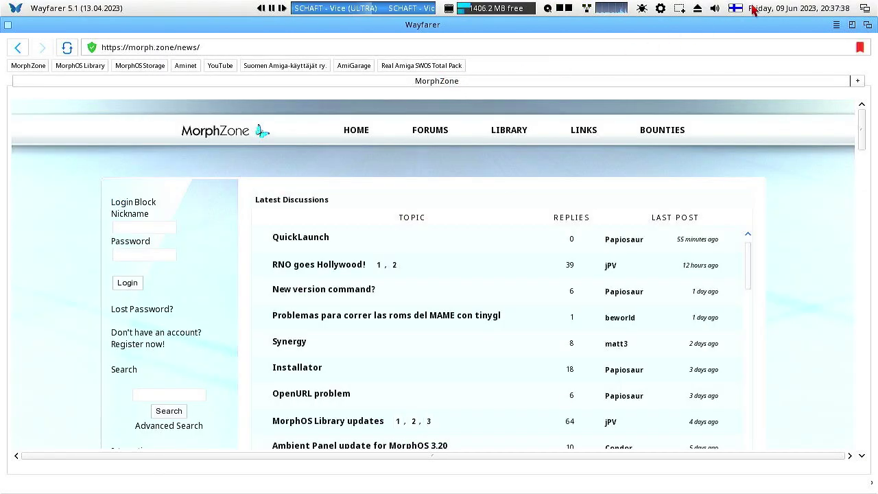
pyautogui.hotkey('ctrl', 'q')
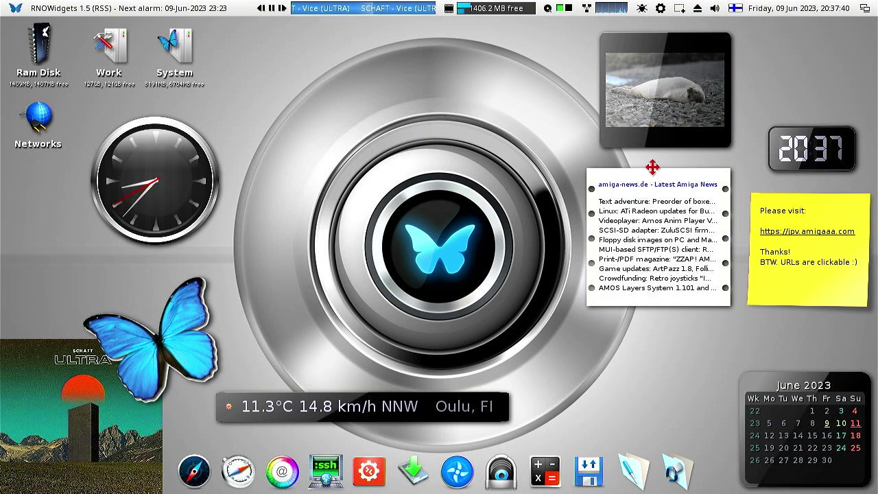
# Move the RSS widget over the centre of the wallpaper ring and enlarge it to about 280 by 213 pixels
pyautogui.moveTo(655, 180); pyautogui.dragTo(492, 182)
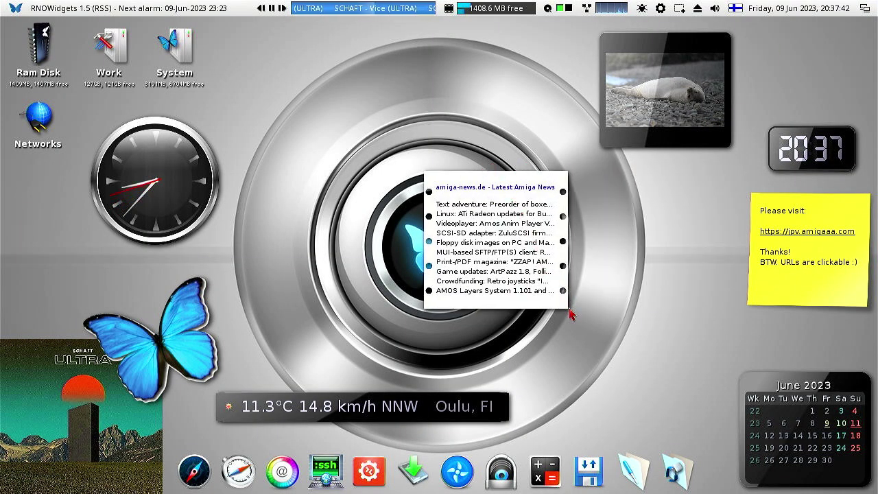
pyautogui.moveTo(569, 309); pyautogui.dragTo(664, 354)
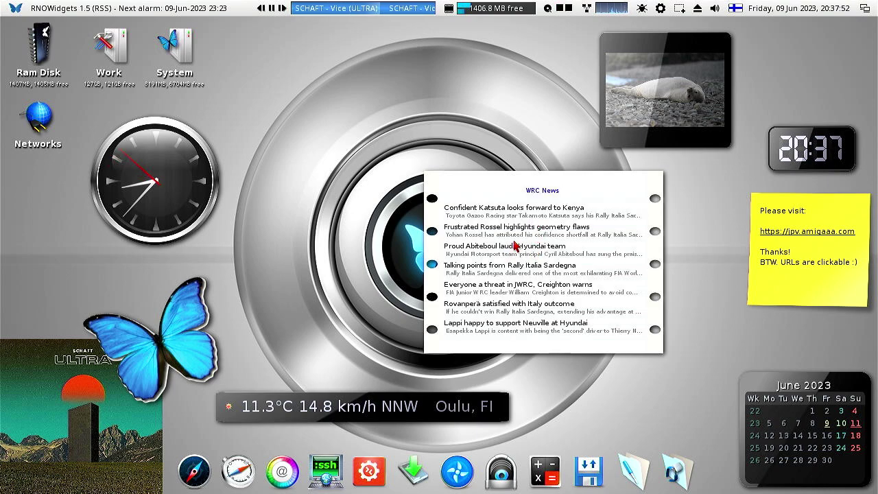
# Skip the jukebox to the next track
pyautogui.rightClick(488, 203)
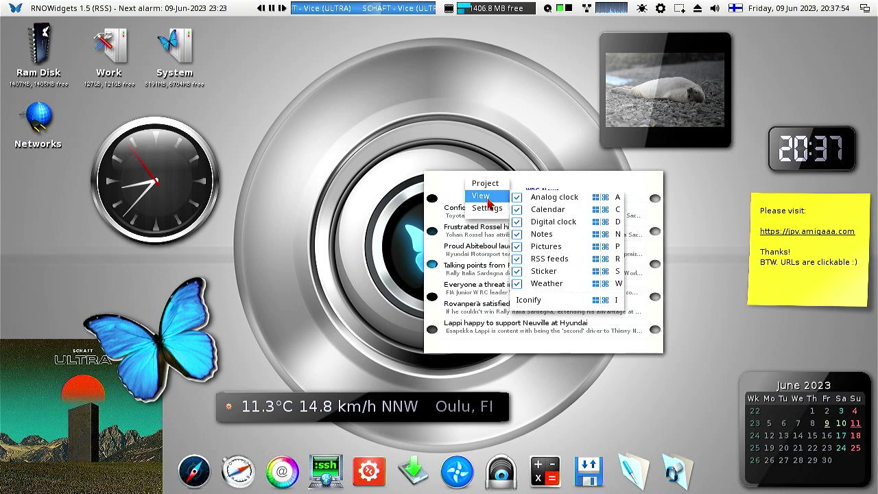
pyautogui.click(410, 191)
pyautogui.click(282, 8)
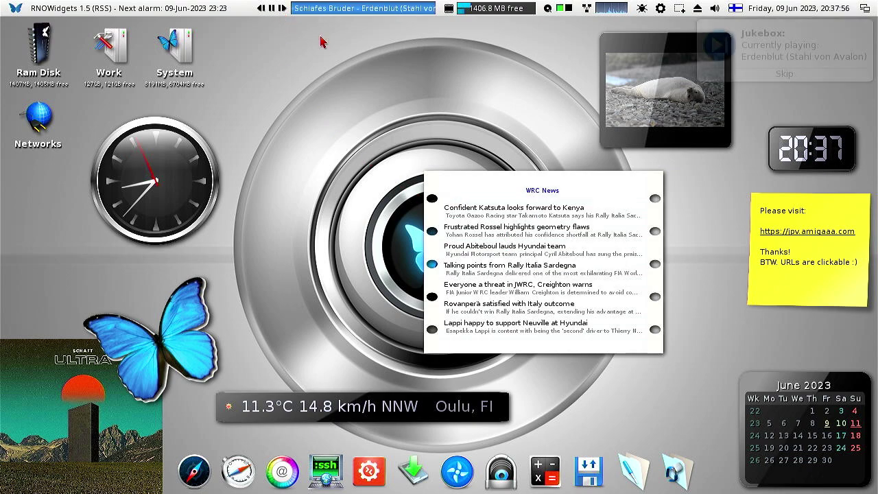
# Add a second picture source to the Pictures widget using the Foreca Oulu preset and apply the settings
pyautogui.rightClick(485, 210)
pyautogui.moveTo(504, 235)
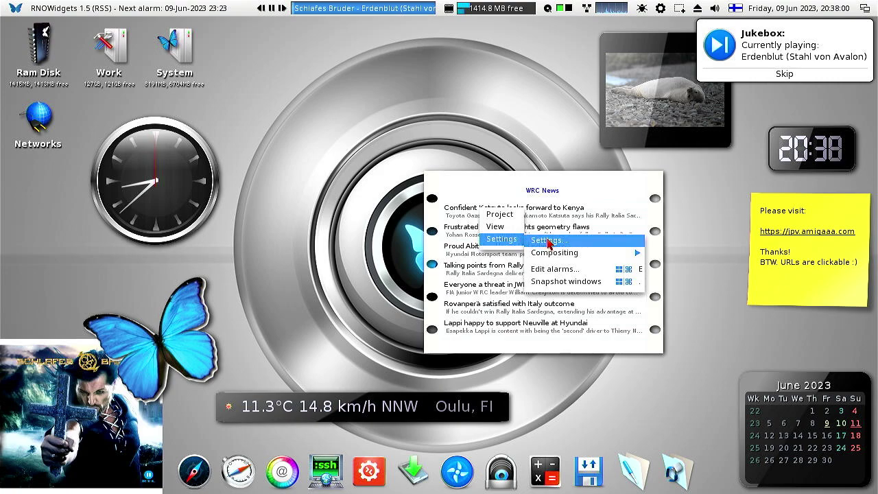
pyautogui.click(549, 241)
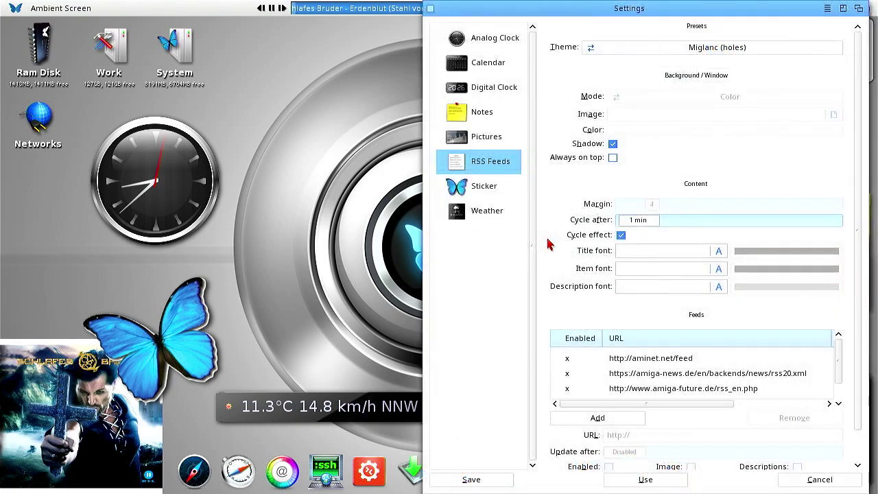
pyautogui.click(491, 140)
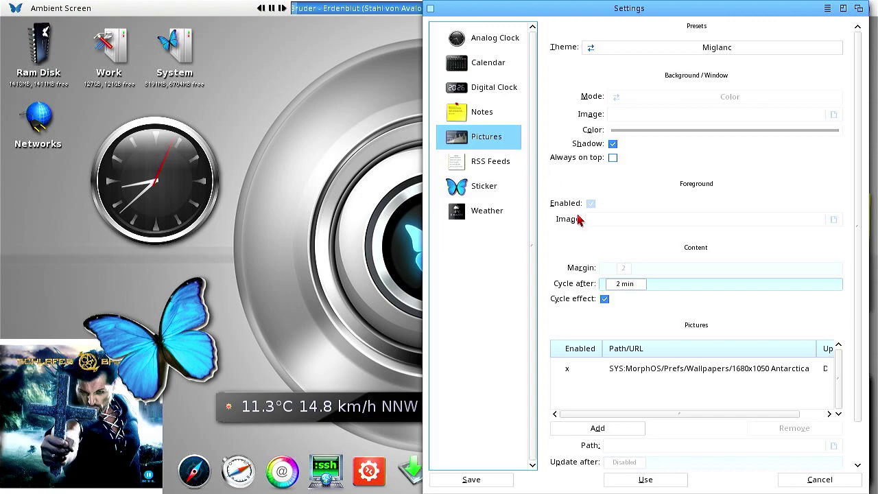
pyautogui.scroll(-2, 622, 328)
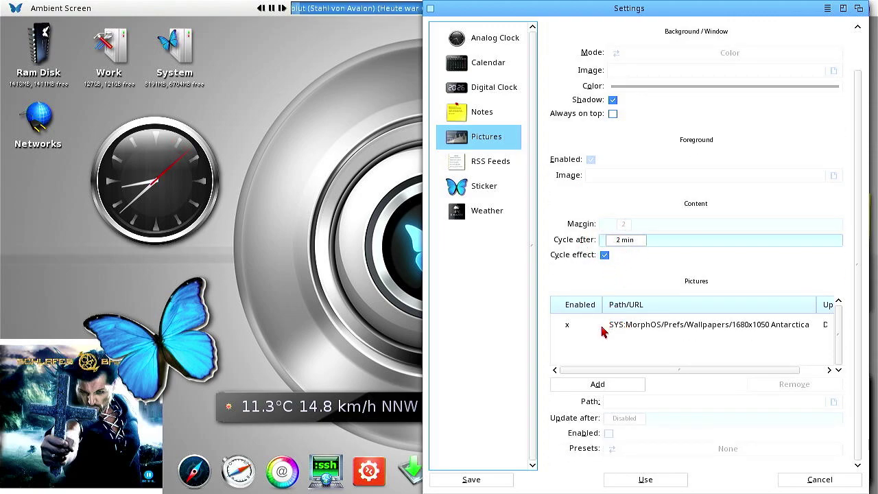
pyautogui.click(604, 385)
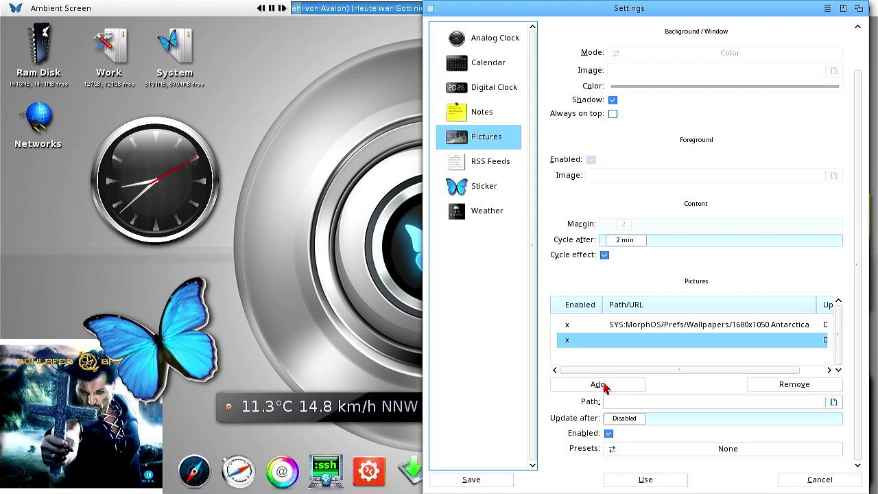
pyautogui.click(681, 448)
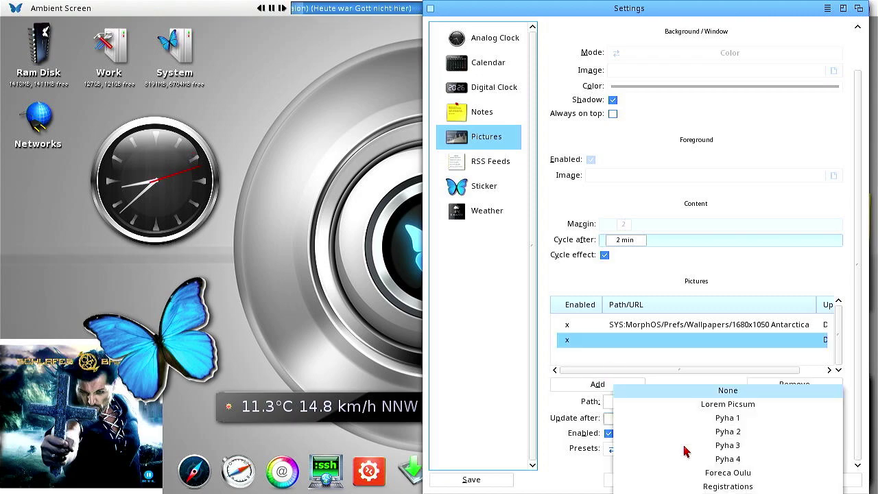
pyautogui.click(730, 473)
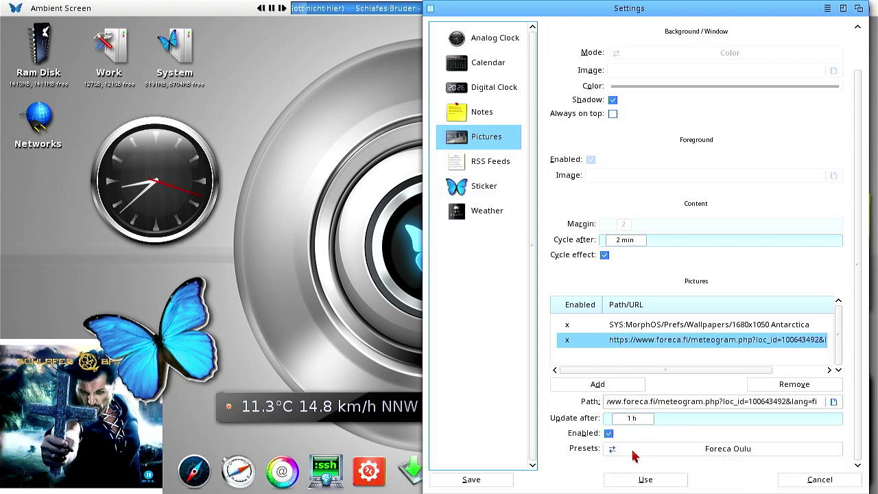
pyautogui.click(644, 480)
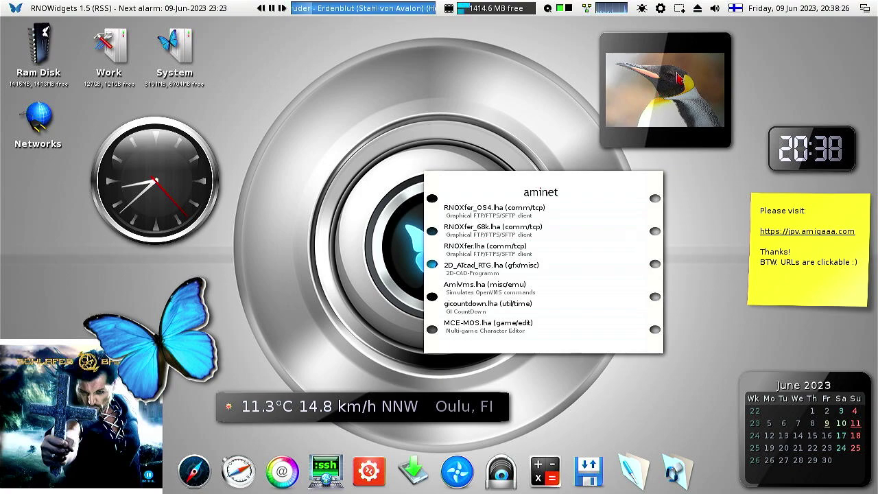
# Widen the Pictures widget around the Foreca forecast chart to about 257 by 129 pixels and view the chart full screen
pyautogui.click(680, 86)
pyautogui.click(686, 103)
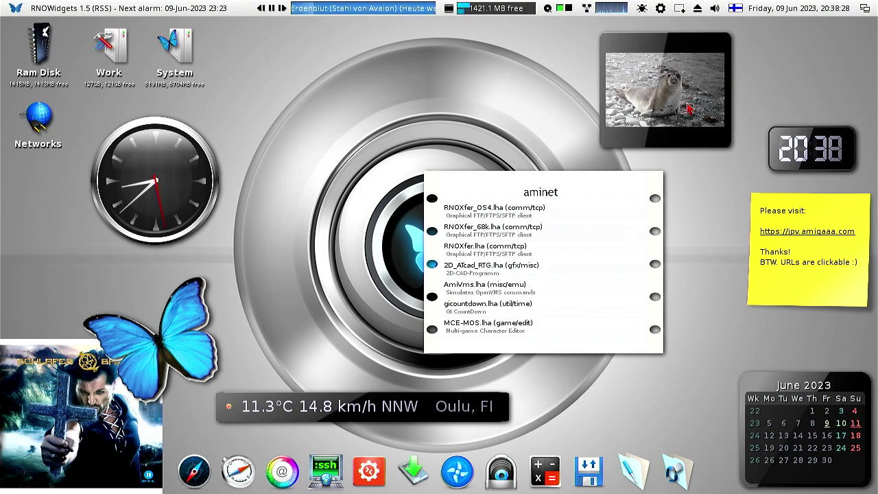
pyautogui.click(688, 108)
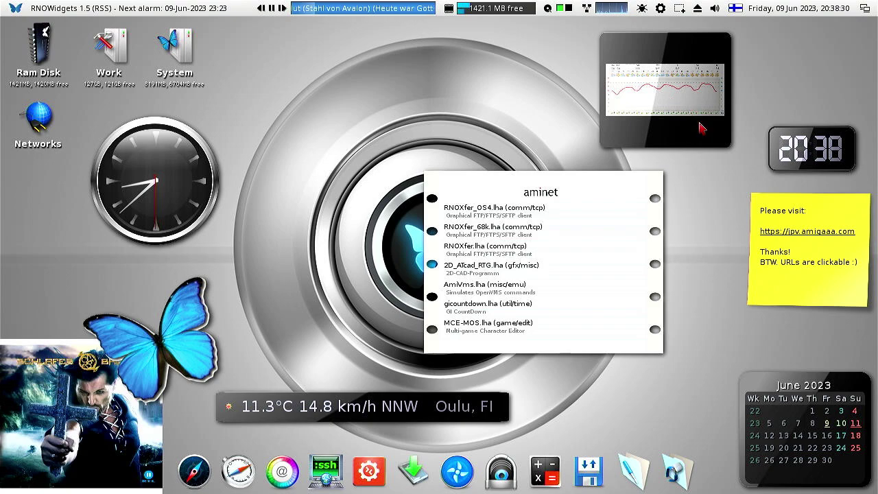
pyautogui.moveTo(727, 142)
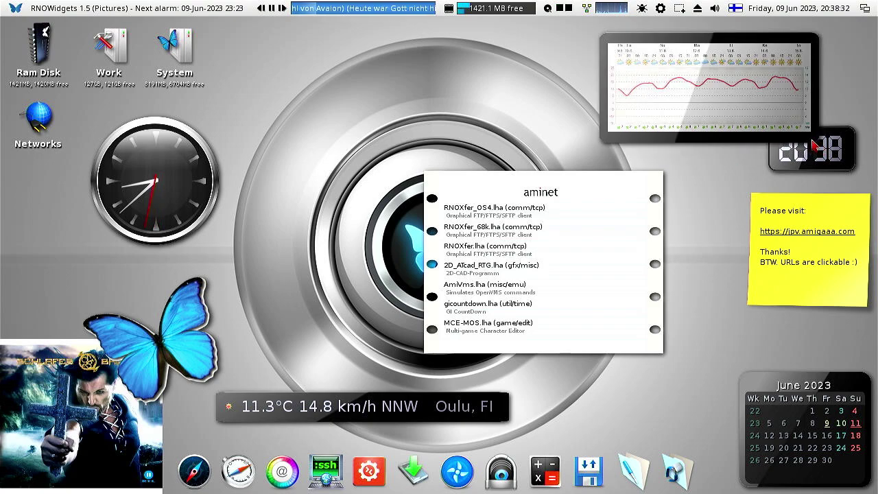
pyautogui.click(692, 82)
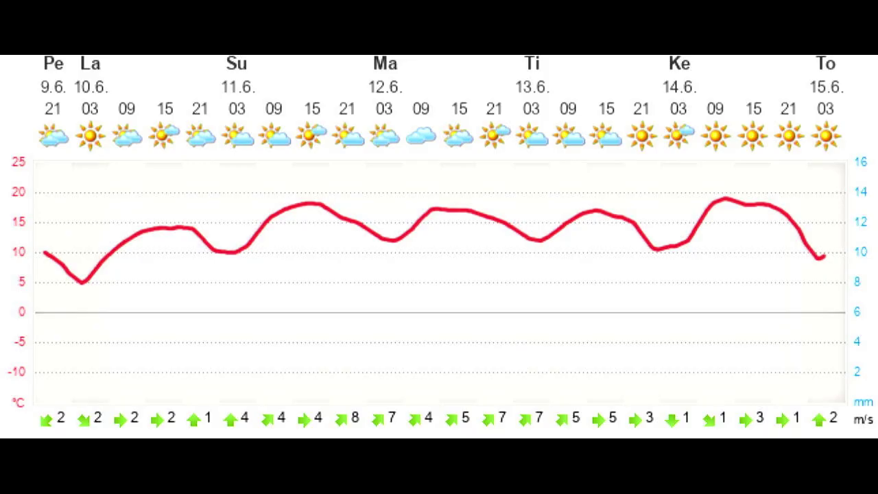
pyautogui.press('Escape')
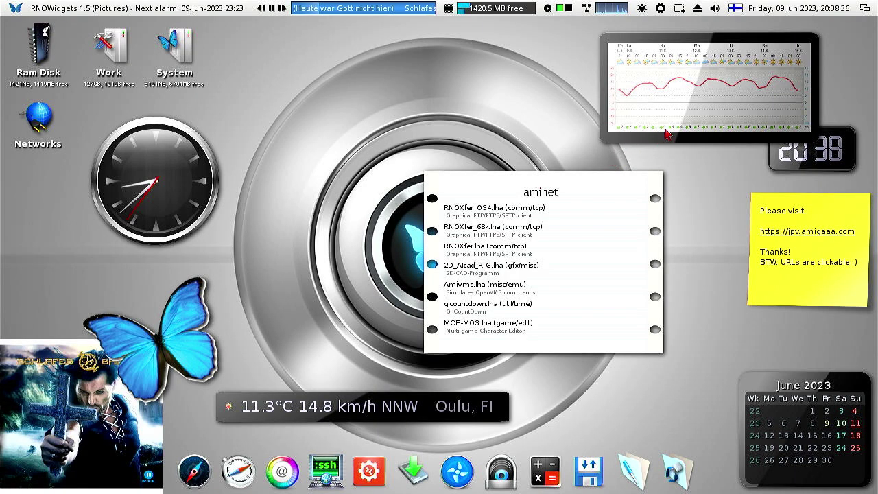
# Set the Notes widget to cycle after 1 min 24 s
pyautogui.rightClick(539, 186)
pyautogui.moveTo(539, 191)
pyautogui.click(570, 196)
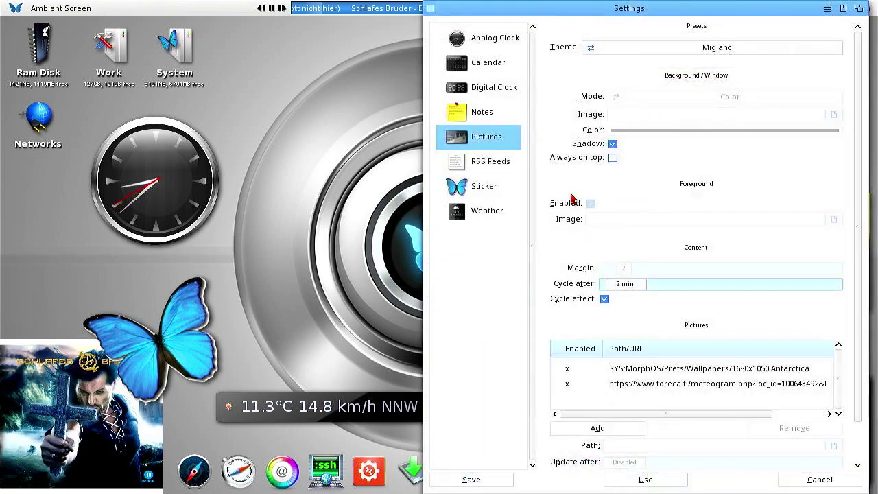
pyautogui.click(484, 111)
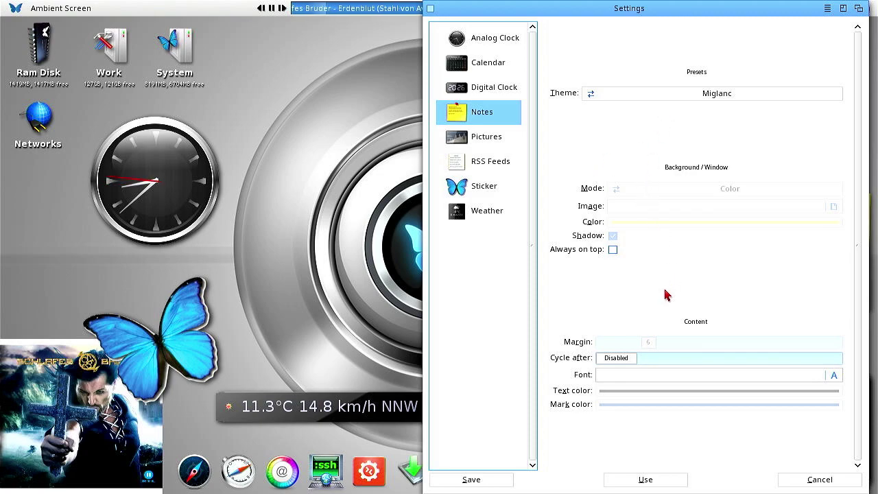
pyautogui.scroll(5, 616, 358)
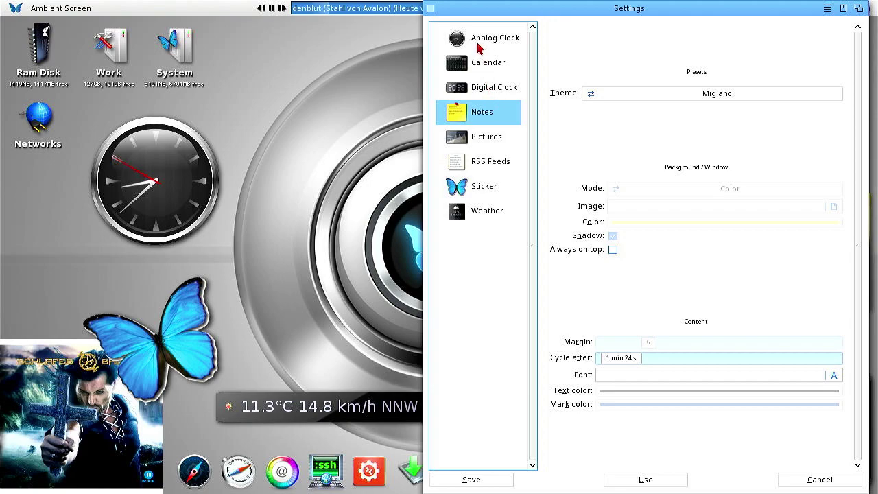
# Apply the Classic theme to the analog clock and shrink the clock to about 122 pixels across
pyautogui.click(486, 40)
pyautogui.click(634, 70)
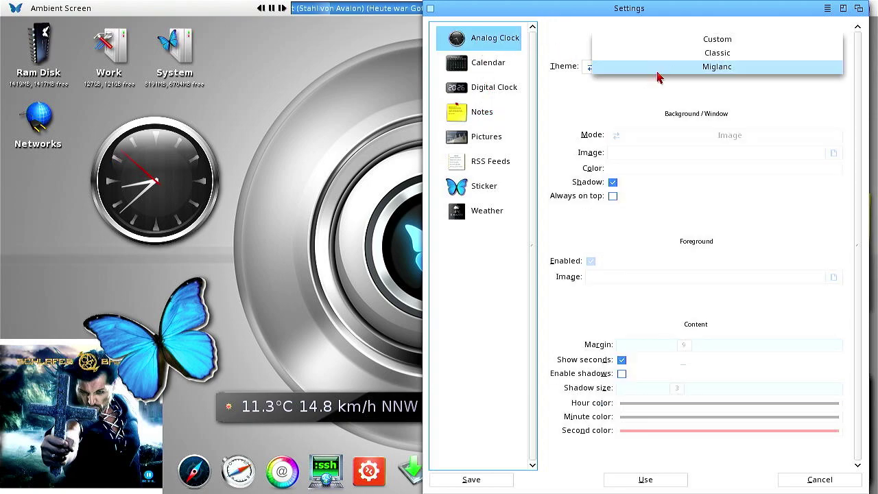
pyautogui.click(681, 56)
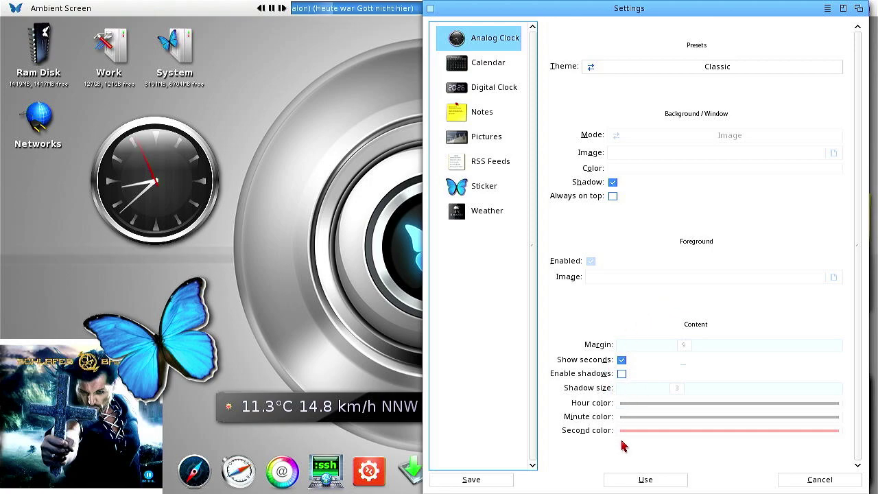
pyautogui.click(645, 480)
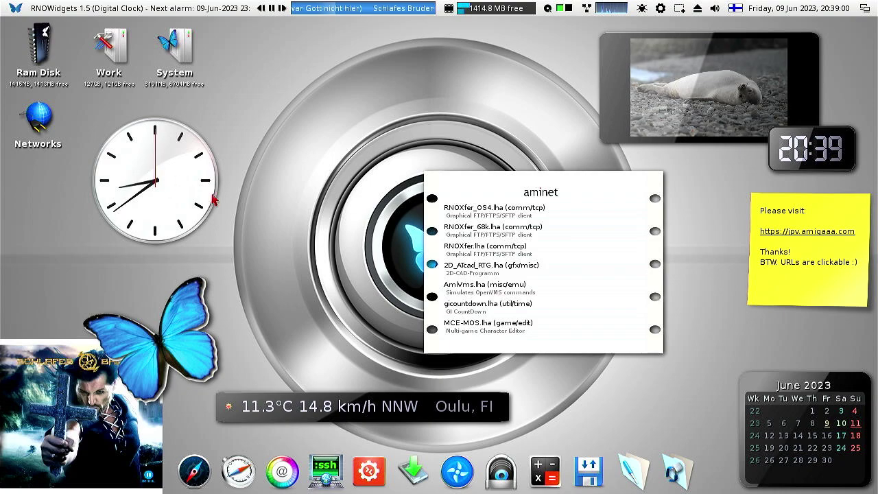
pyautogui.moveTo(214, 188); pyautogui.dragTo(203, 214)
# Open the Calendar widget's settings and examine its default view, alarm and event indicator, and click-action options
pyautogui.rightClick(177, 172)
pyautogui.moveTo(170, 166)
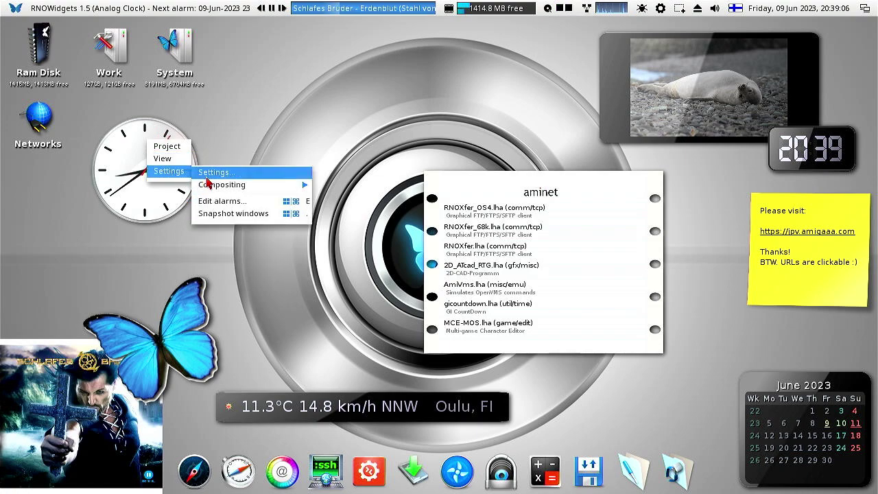
pyautogui.click(205, 172)
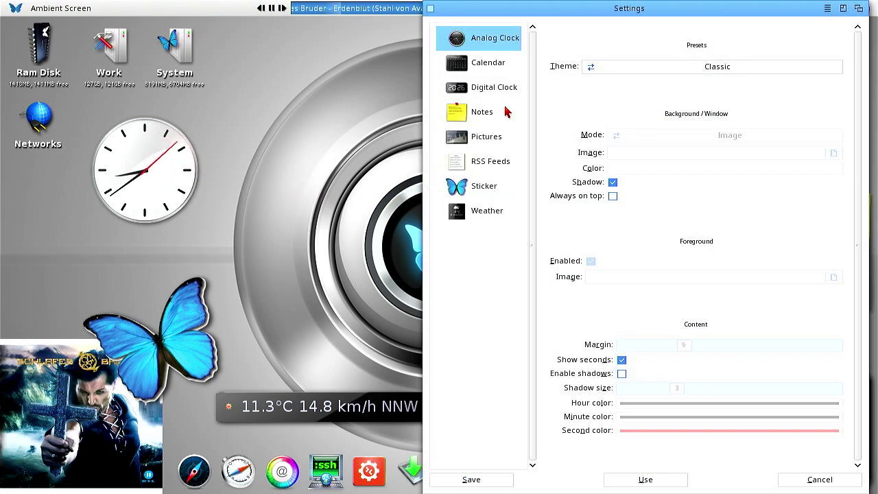
pyautogui.click(505, 68)
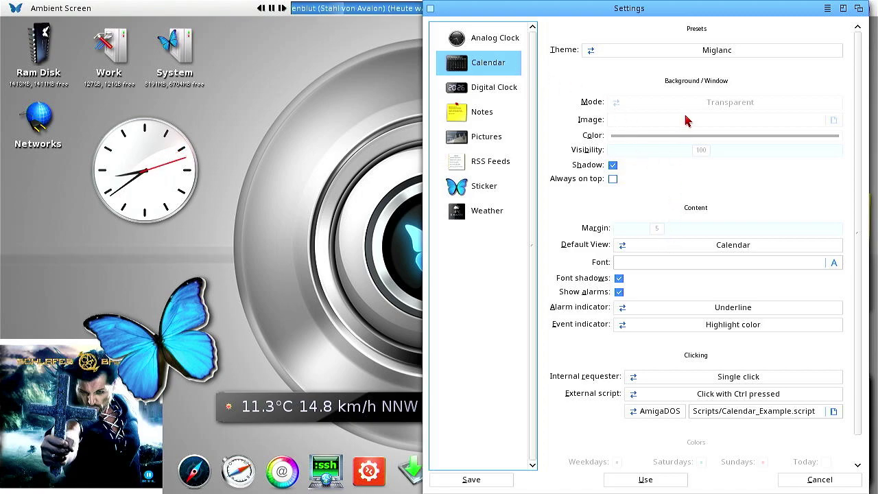
pyautogui.click(686, 245)
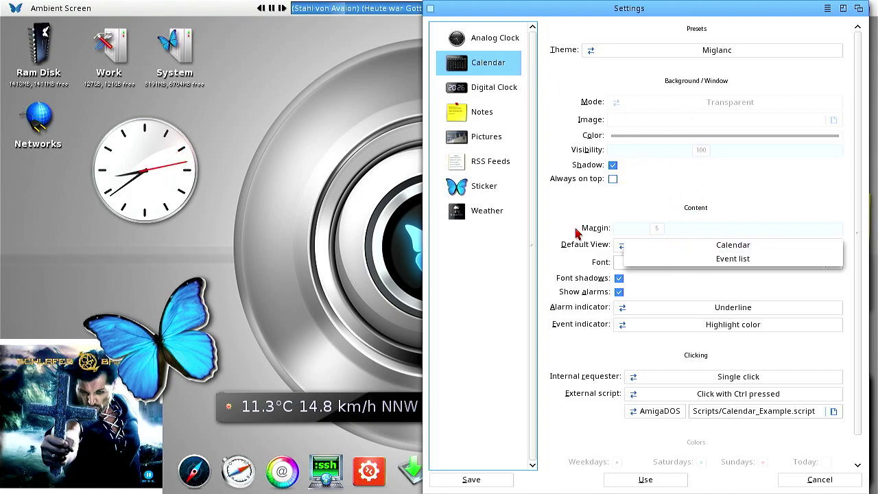
pyautogui.click(583, 248)
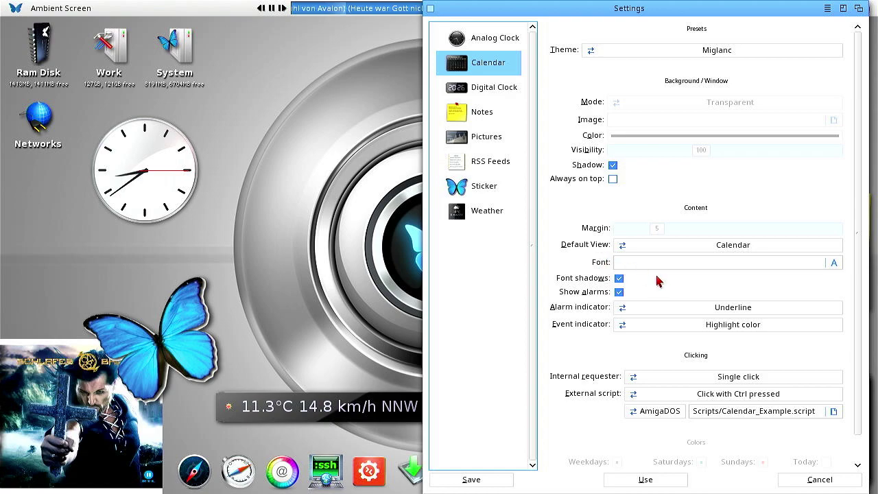
pyautogui.click(679, 307)
pyautogui.click(621, 334)
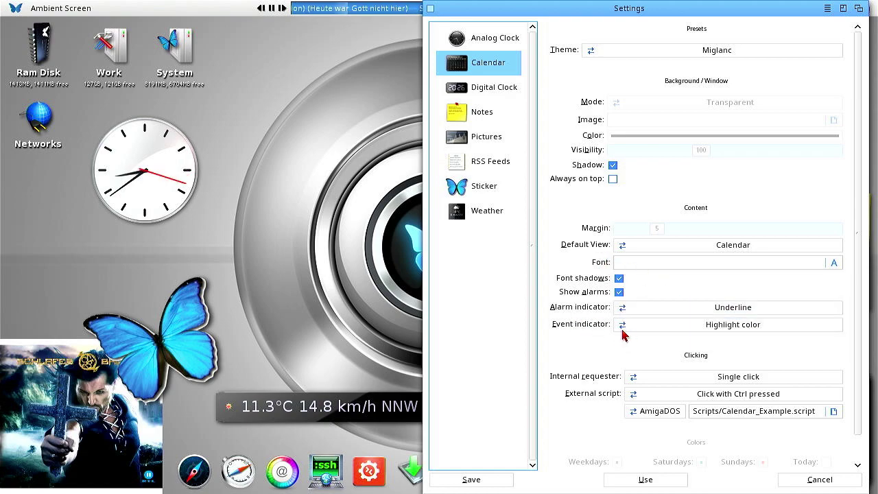
pyautogui.scroll(-1, 663, 367)
pyautogui.click(671, 356)
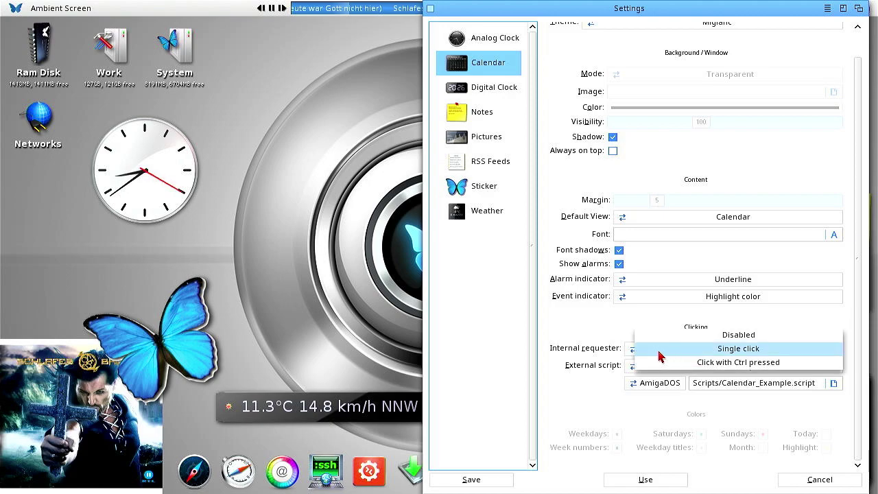
pyautogui.click(561, 336)
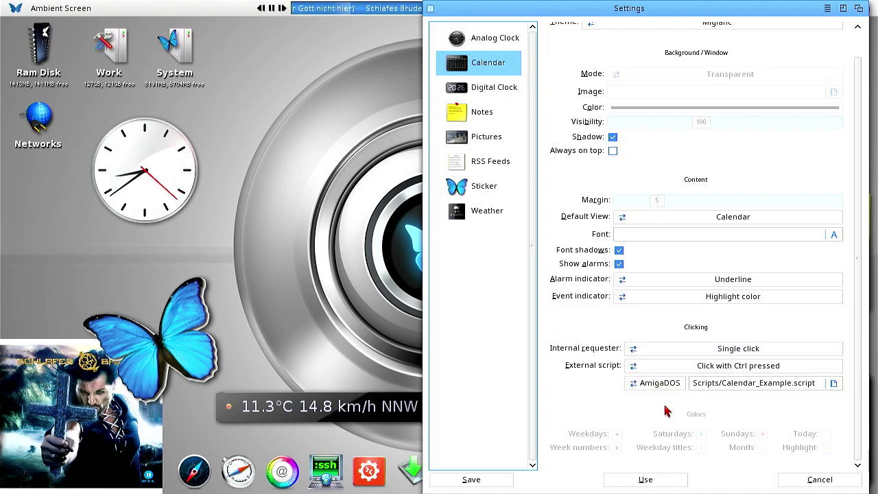
pyautogui.scroll(1, 618, 233)
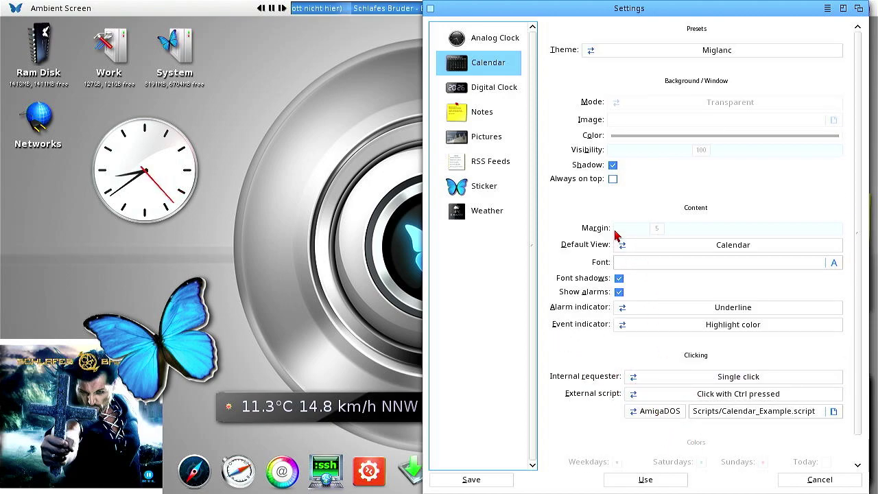
# Apply the Fully Transparent theme to the Calendar widget
pyautogui.click(685, 52)
pyautogui.click(707, 80)
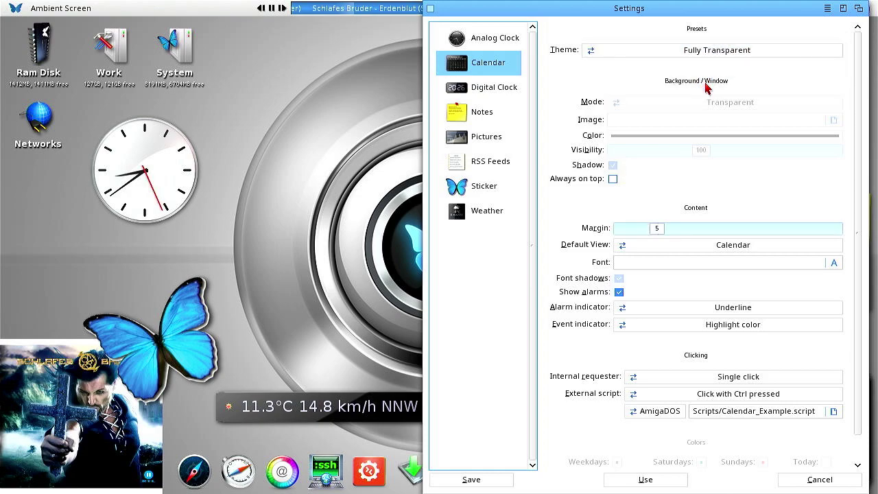
pyautogui.click(648, 478)
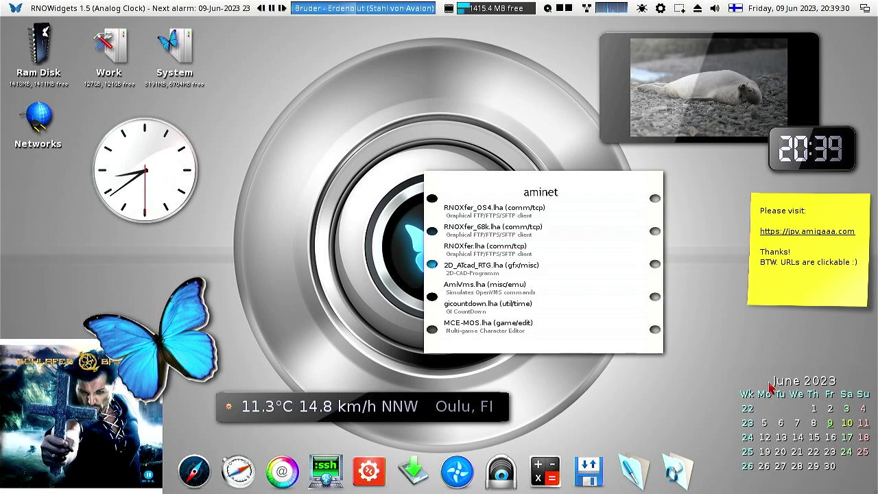
# Enlarge the Calendar widget to about 220 pixels wide and place it beside the analog clock, over the wallpaper ring's upper edge
pyautogui.moveTo(779, 376); pyautogui.dragTo(688, 320)
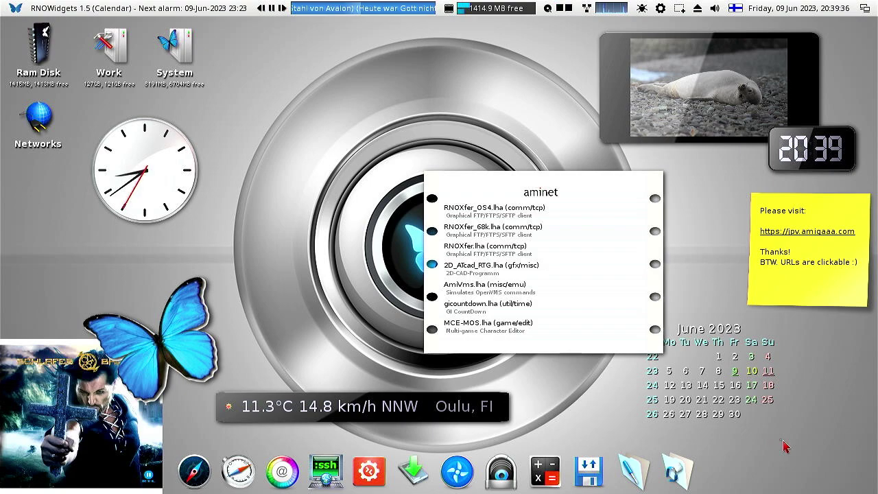
pyautogui.moveTo(781, 440); pyautogui.dragTo(795, 413)
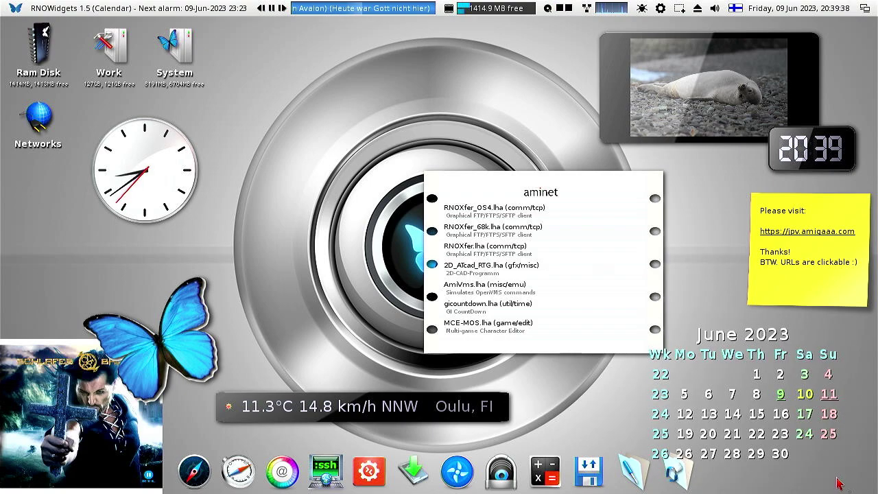
pyautogui.moveTo(740, 326); pyautogui.dragTo(327, 41)
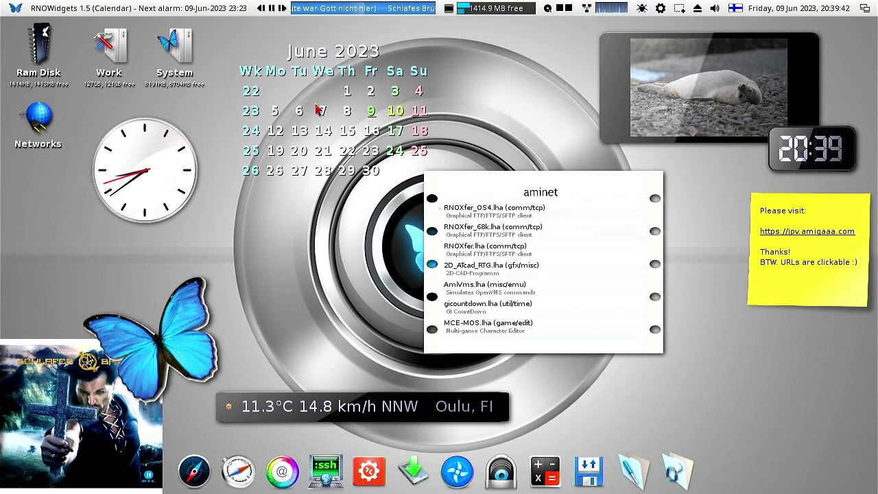
# Skip to the next Jukebox track and set the Digital Clock widget's theme to Custom in the widget settings
pyautogui.click(284, 8)
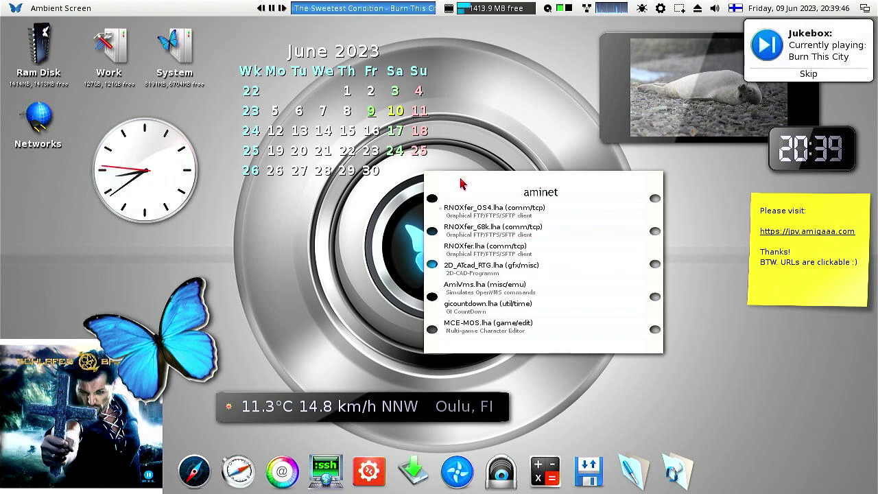
pyautogui.rightClick(368, 113)
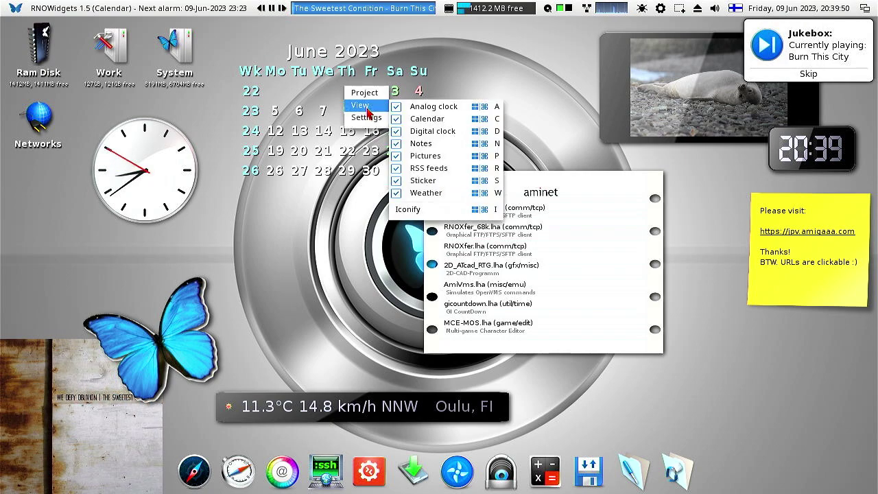
pyautogui.moveTo(367, 118)
pyautogui.click(410, 120)
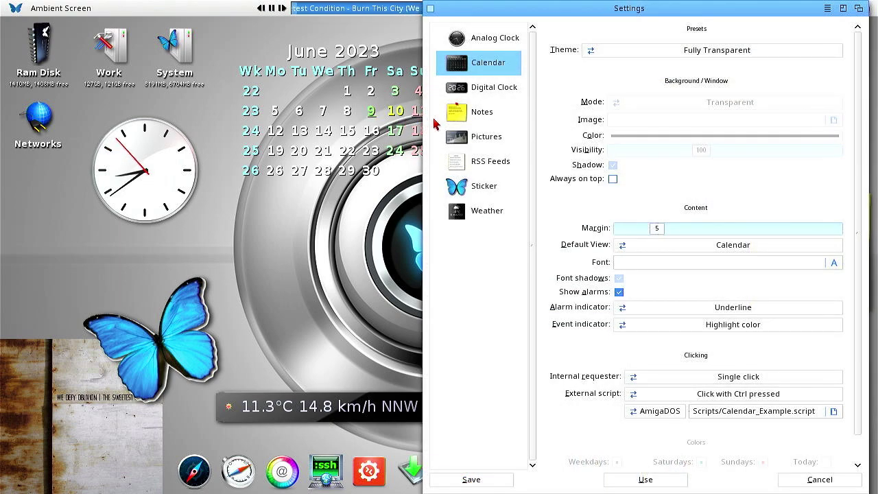
pyautogui.click(492, 86)
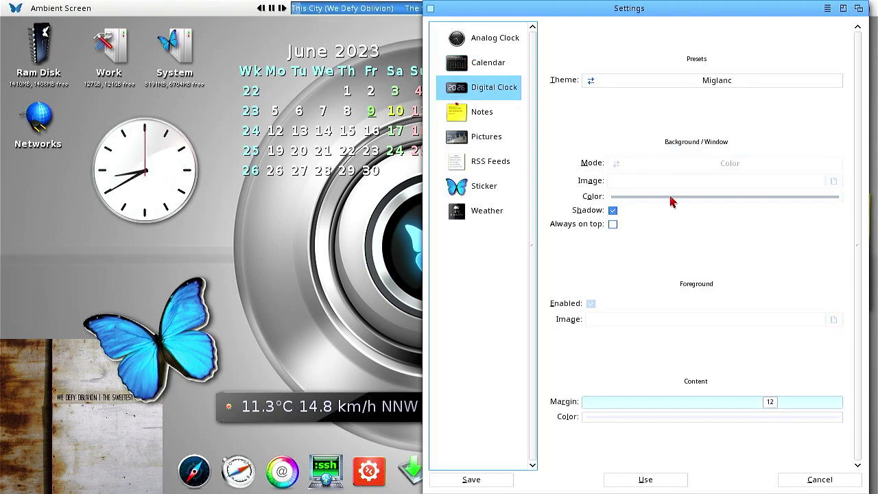
pyautogui.click(679, 81)
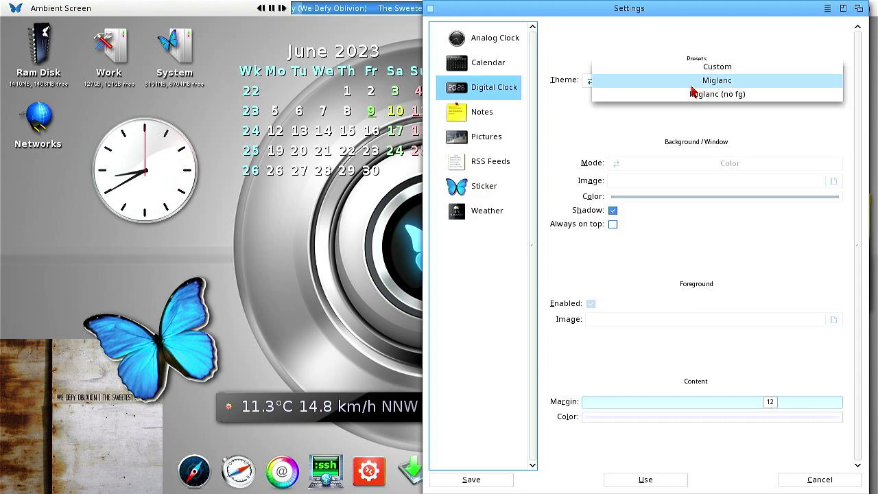
pyautogui.click(704, 69)
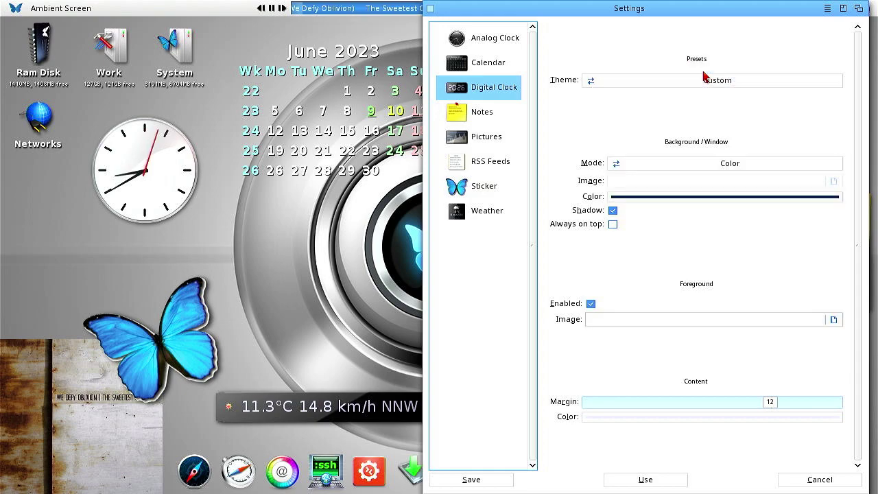
# Set the Digital Clock's background color to the blue pen (R 22, G 112, B 224) and apply the settings
pyautogui.click(696, 167)
pyautogui.click(583, 161)
pyautogui.click(644, 199)
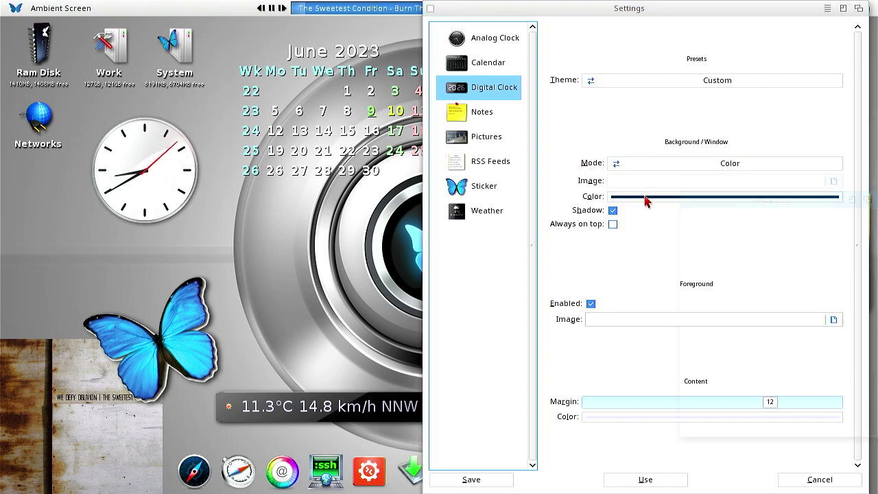
pyautogui.click(835, 235)
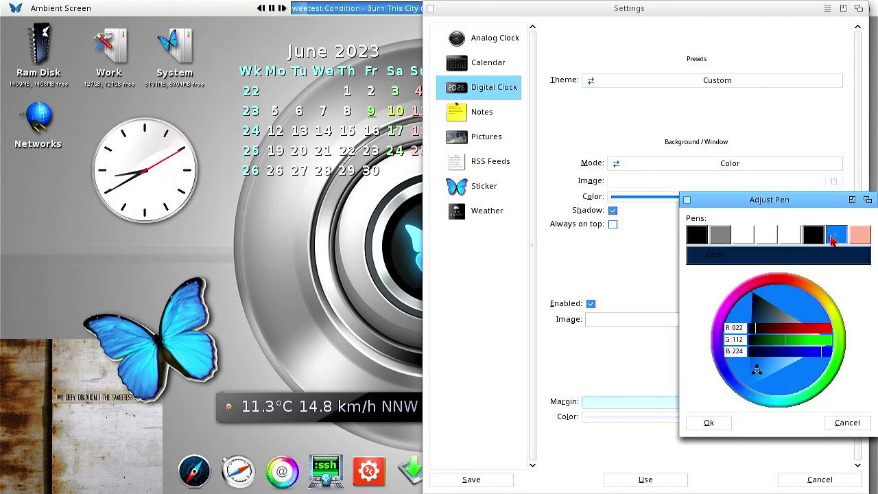
pyautogui.click(709, 423)
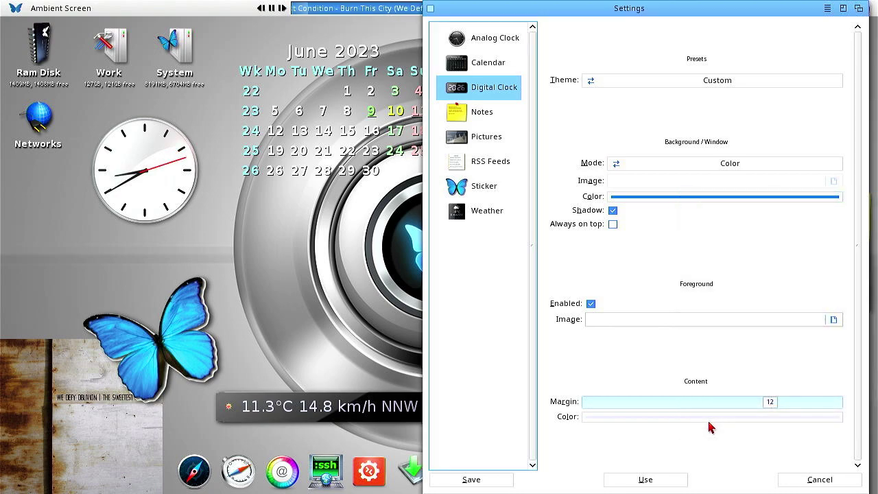
pyautogui.click(631, 483)
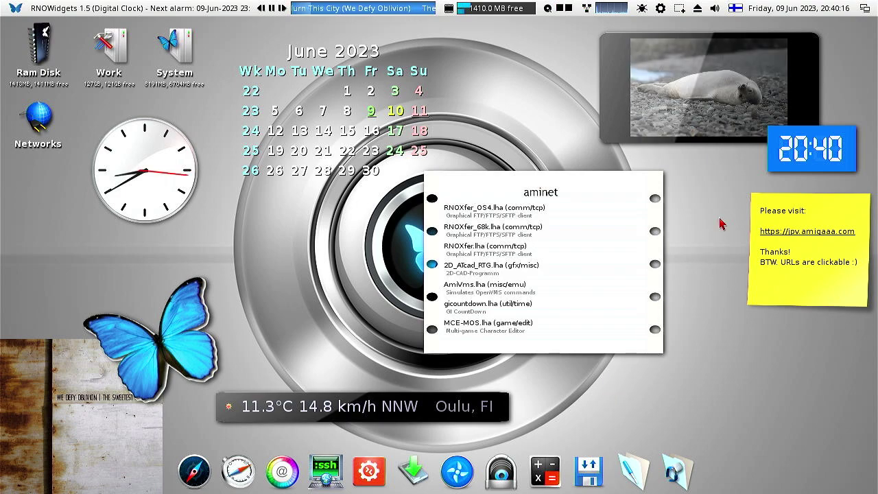
# Place the digital clock below the yellow note and enlarge it to about 204 by 109 pixels
pyautogui.moveTo(782, 132); pyautogui.dragTo(701, 354)
pyautogui.moveTo(774, 391); pyautogui.dragTo(863, 446)
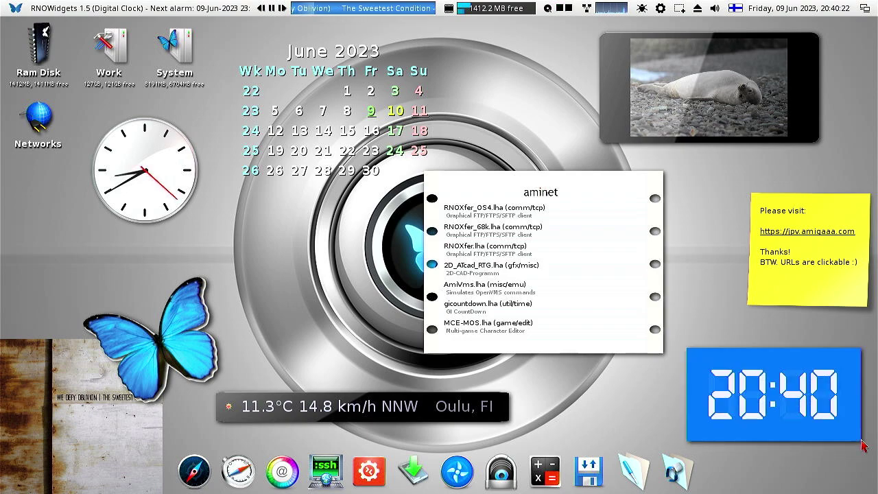
pyautogui.rightClick(715, 369)
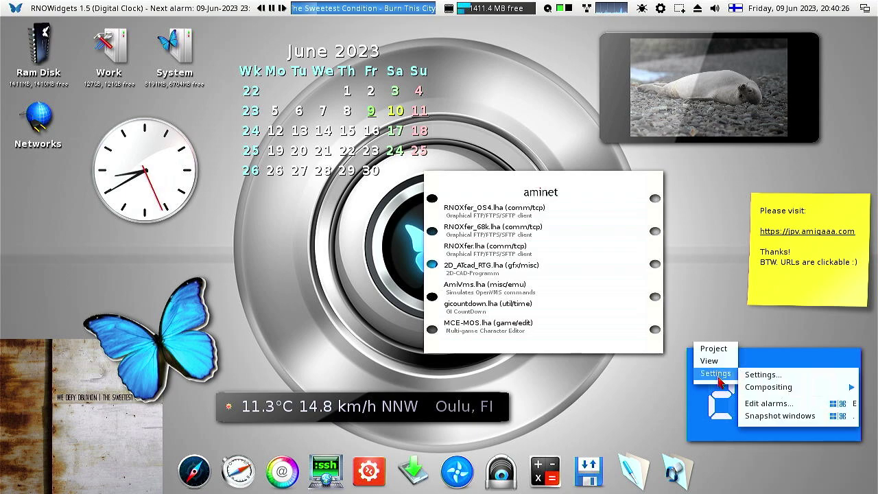
pyautogui.click(760, 377)
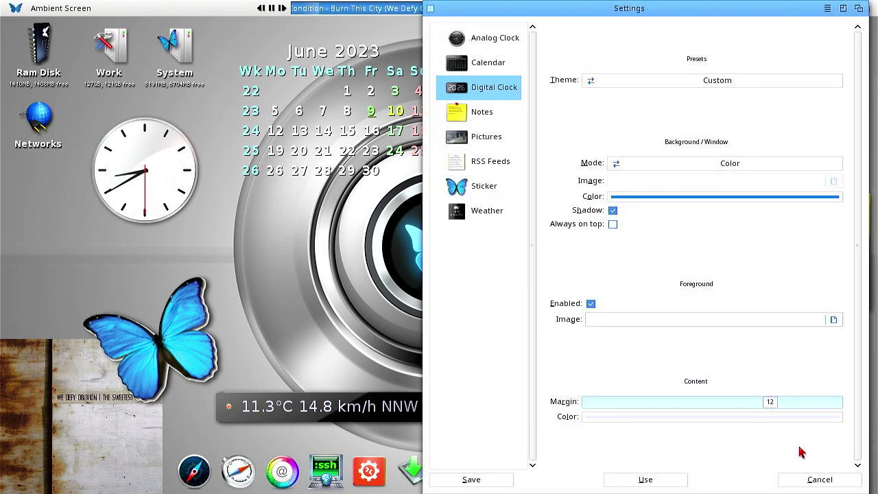
pyautogui.click(801, 482)
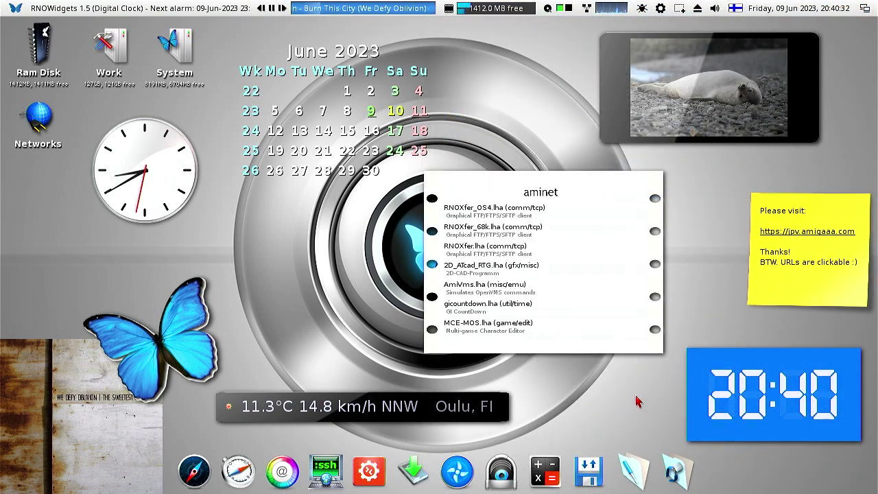
# Launch RNOEffects and skip to the next Jukebox track
pyautogui.click(675, 472)
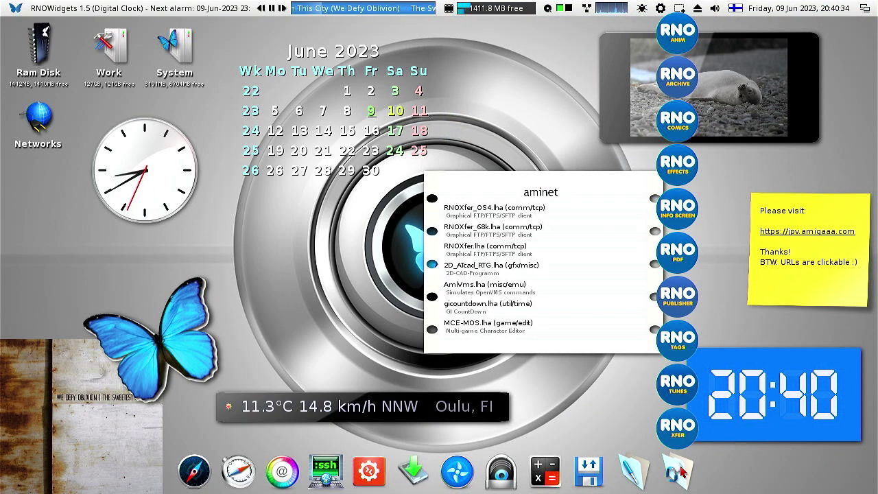
pyautogui.click(677, 170)
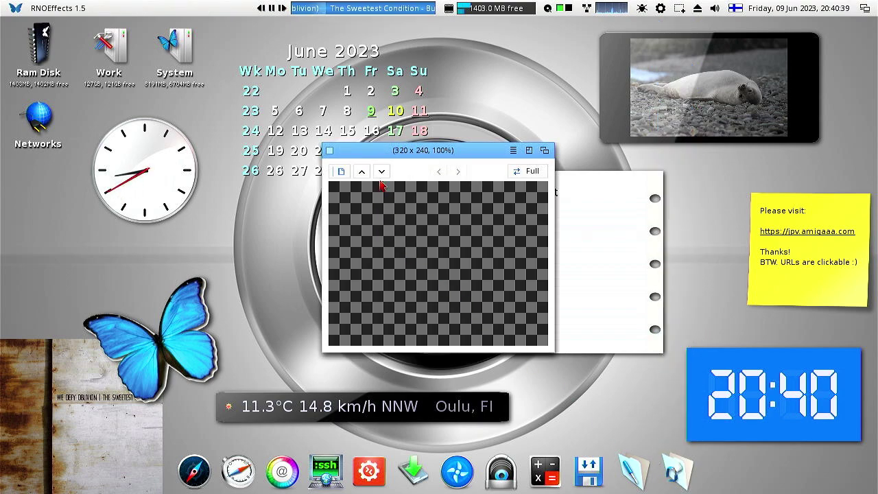
pyautogui.click(282, 8)
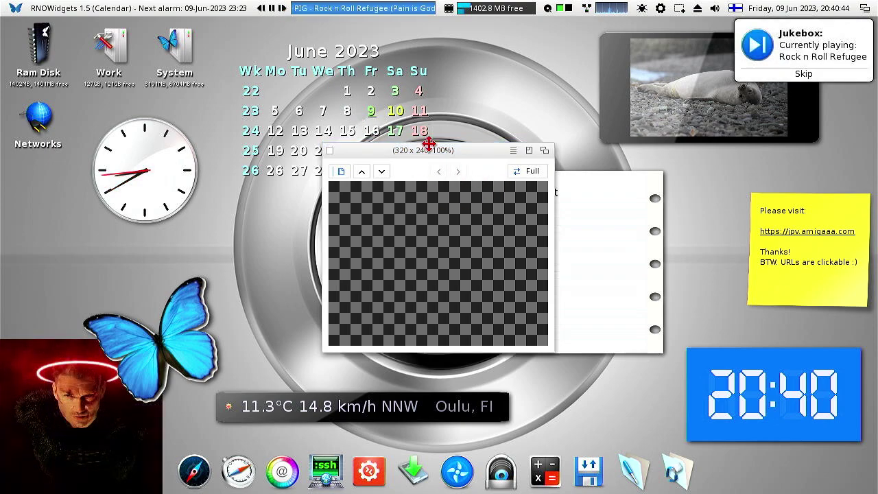
# Fill the empty 320 x 240 image with a linear gradient background ending in black at a 45 degree angle
pyautogui.rightClick(430, 146)
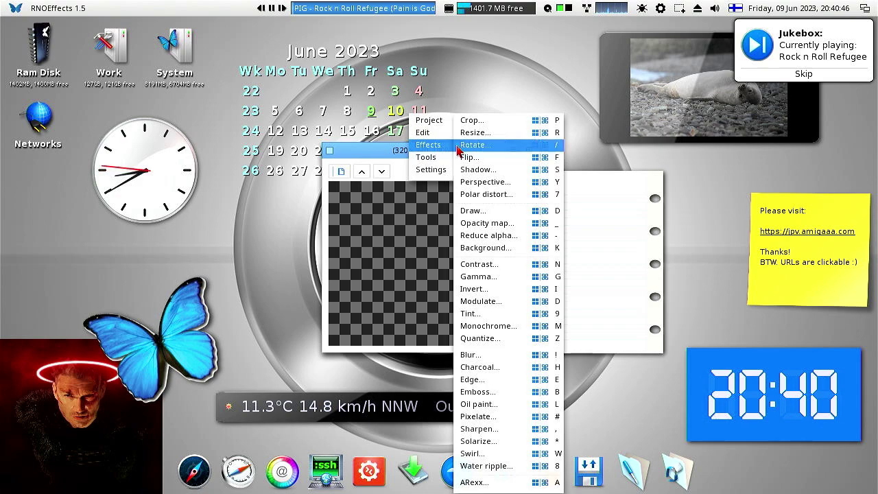
pyautogui.click(505, 250)
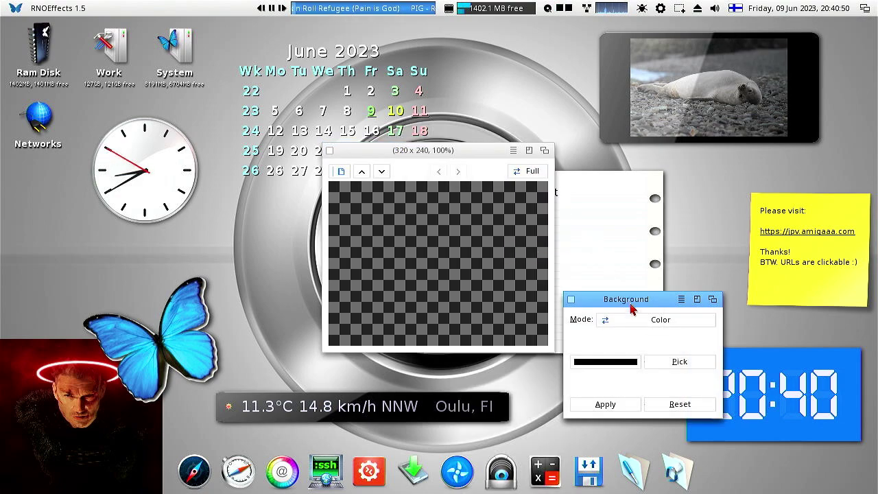
pyautogui.click(651, 320)
pyautogui.click(652, 359)
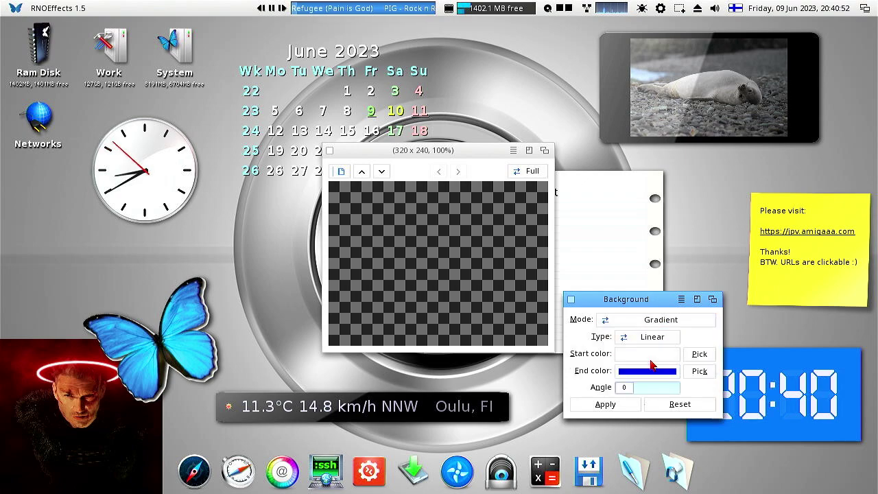
pyautogui.click(642, 372)
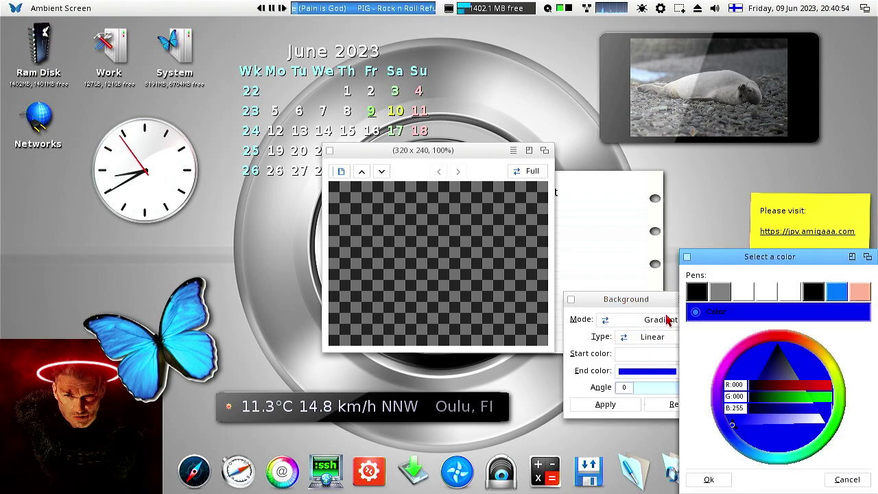
pyautogui.click(697, 293)
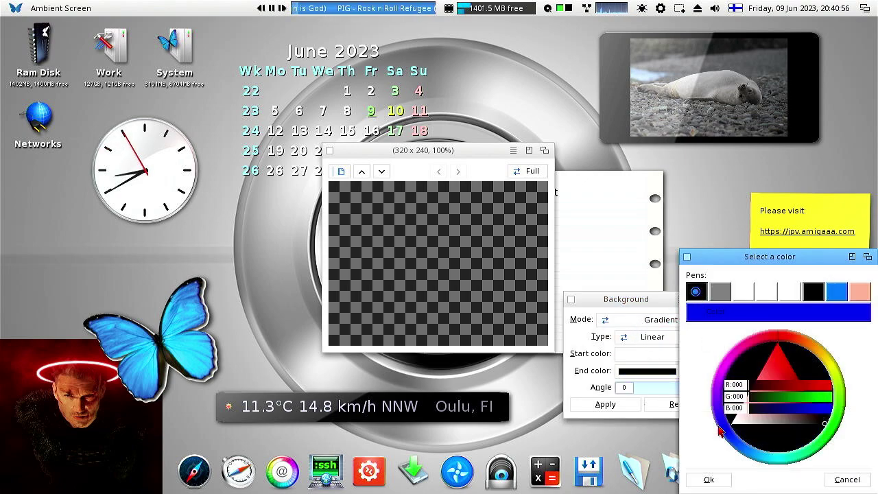
pyautogui.click(709, 480)
pyautogui.moveTo(629, 391); pyautogui.dragTo(650, 395)
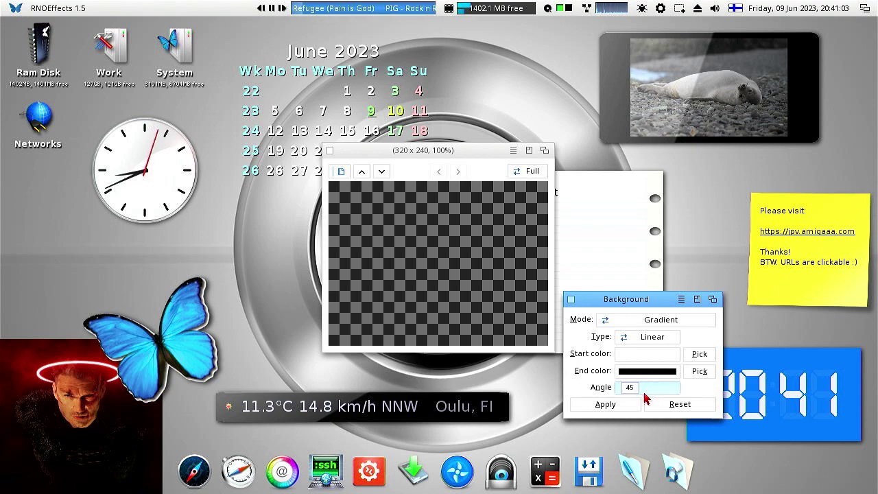
pyautogui.click(611, 404)
# Save the black-and-white gradient image as opacitymap.png on the Ram Disk
pyautogui.click(449, 232)
pyautogui.rightClick(449, 232)
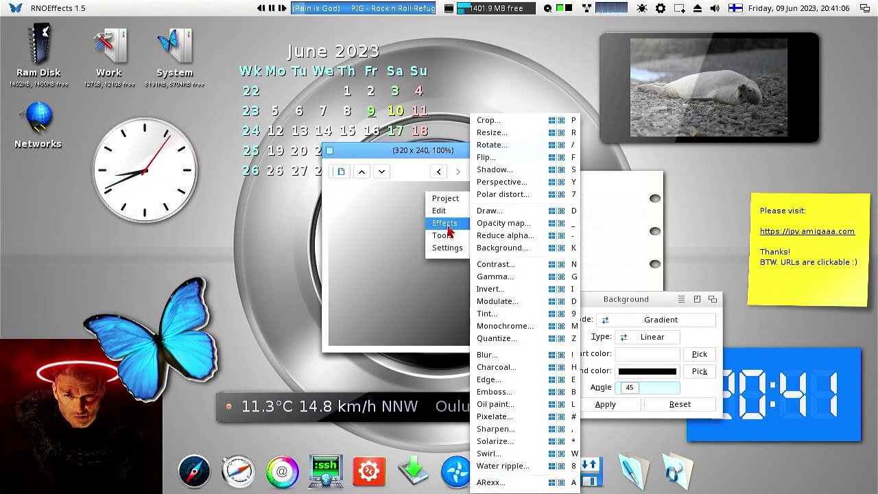
pyautogui.moveTo(517, 230)
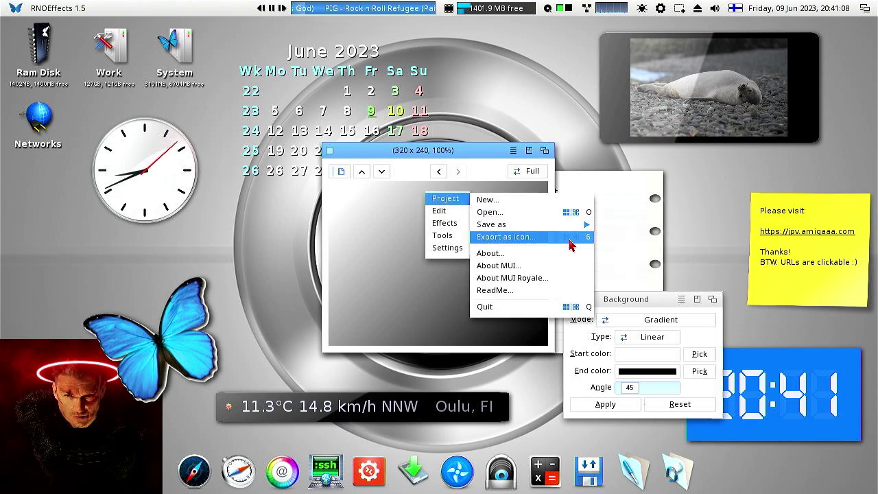
pyautogui.click(609, 229)
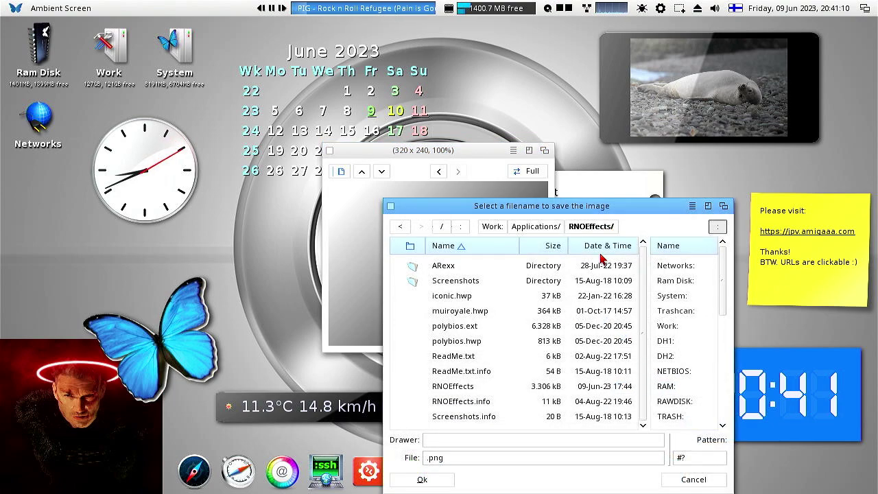
pyautogui.click(679, 282)
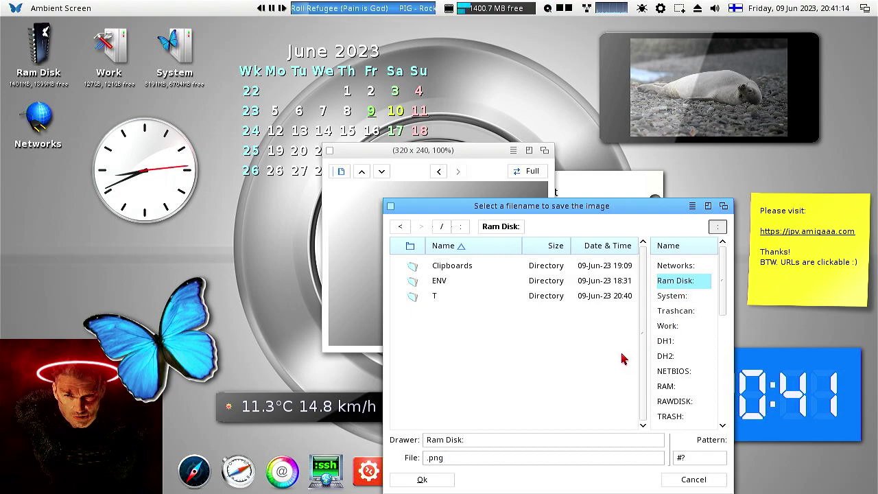
pyautogui.write('opacitymap')
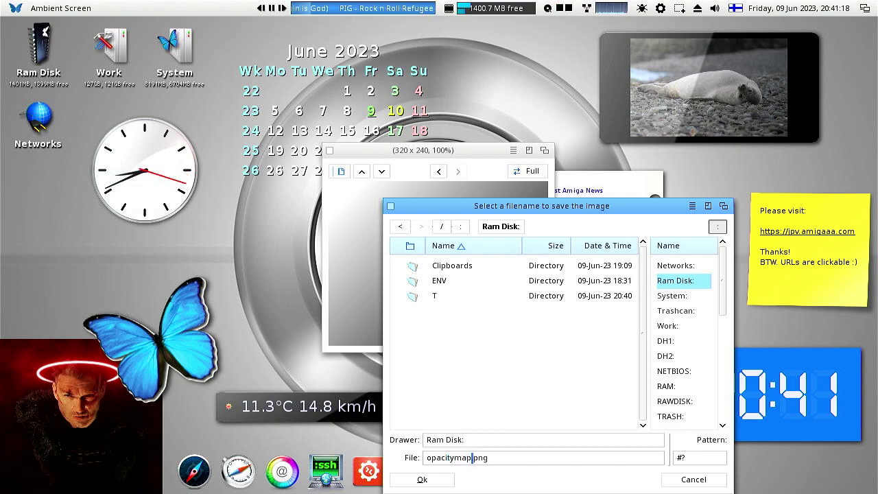
pyautogui.press('Return')
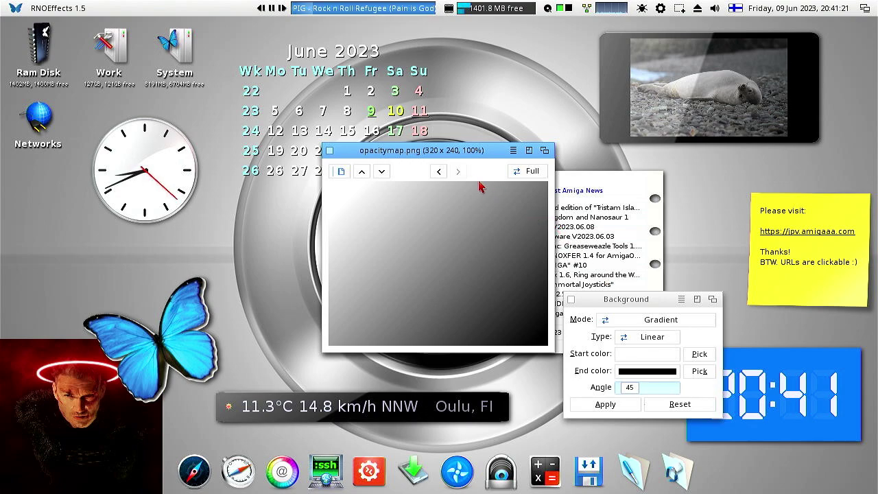
# Undo the black gradient and apply a linear gradient ending in the blue pen color (R 22, G 112, B 224) instead
pyautogui.click(439, 172)
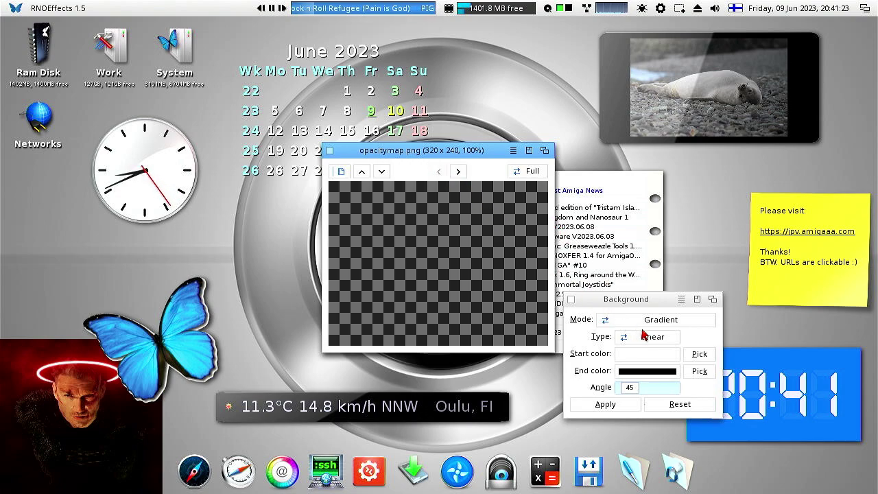
pyautogui.click(638, 371)
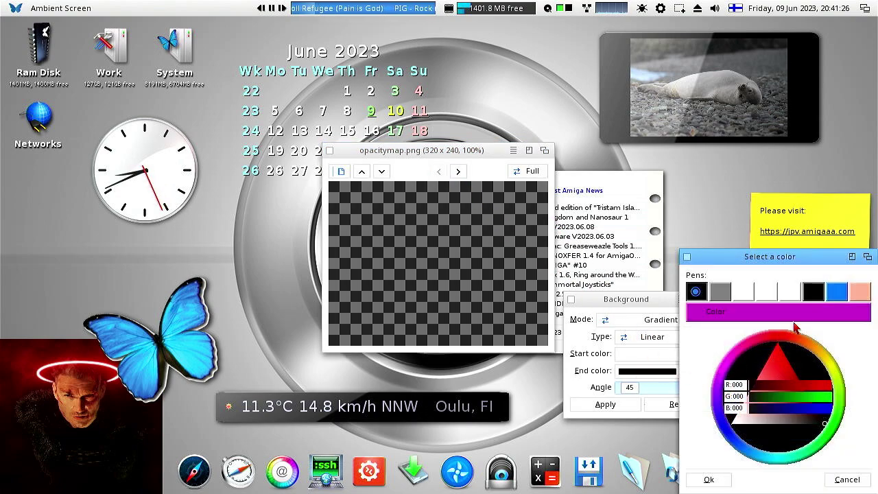
pyautogui.click(836, 293)
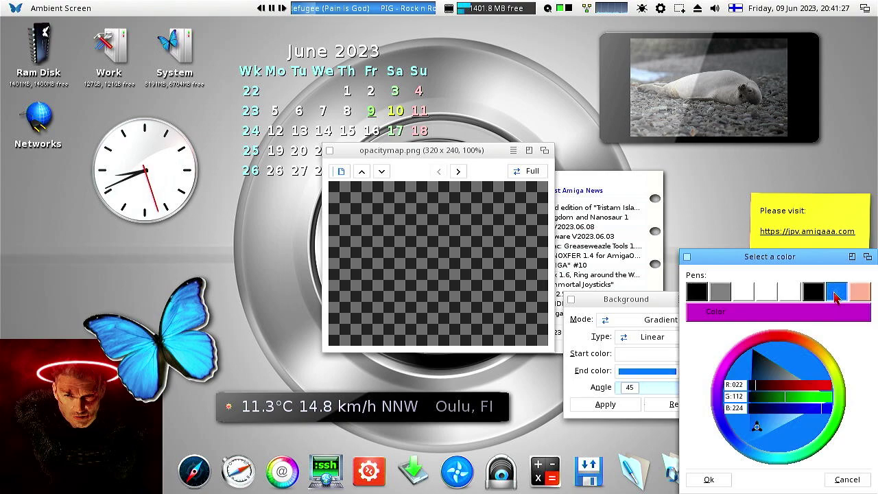
pyautogui.click(708, 480)
pyautogui.click(608, 405)
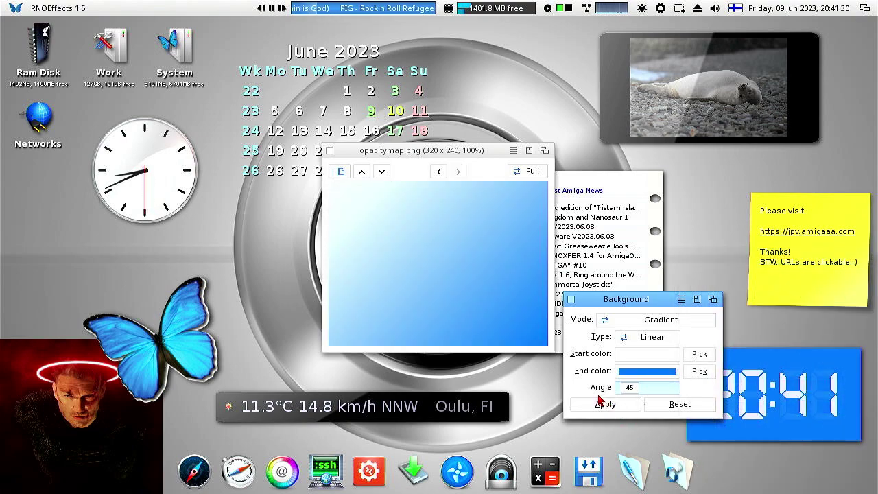
# Apply an opacity map to the blue gradient, inserting opacitymap.png from the Ram Disk as its alpha channel
pyautogui.rightClick(464, 240)
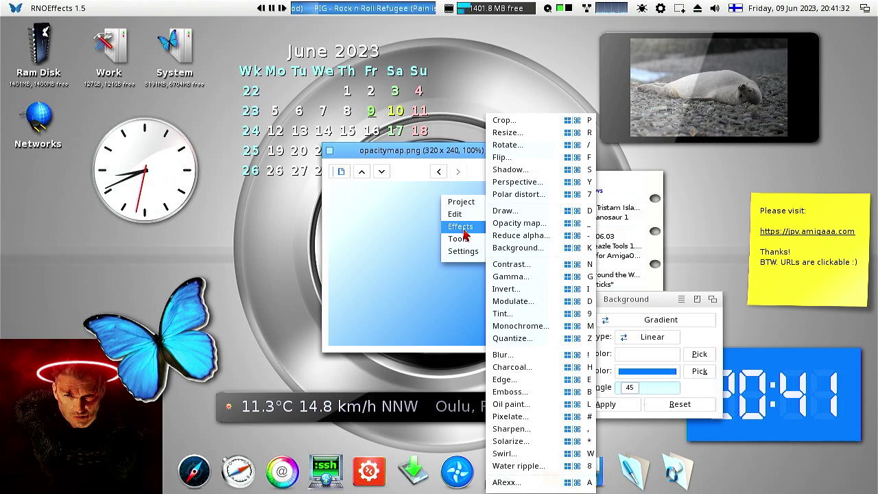
pyautogui.click(500, 226)
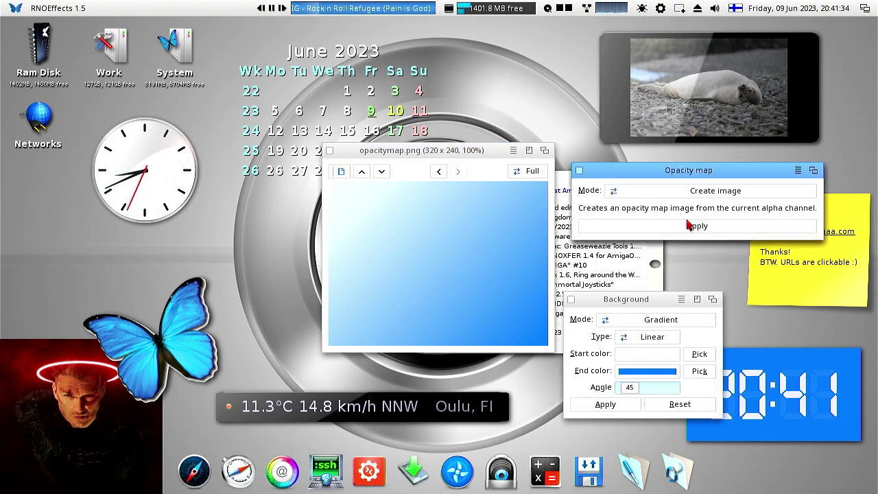
pyautogui.click(693, 196)
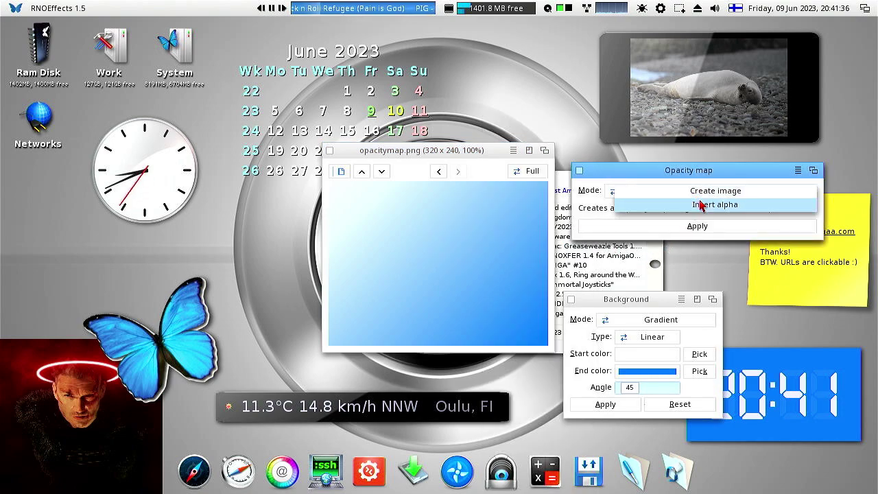
pyautogui.click(697, 193)
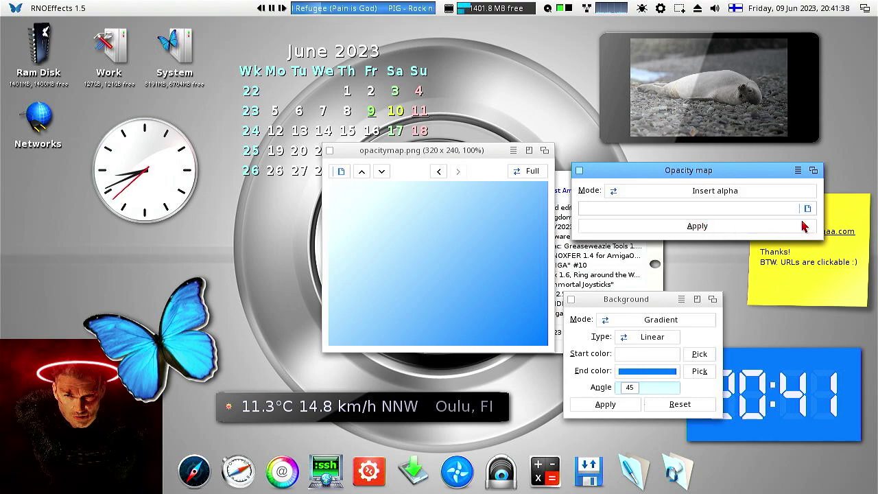
pyautogui.click(440, 172)
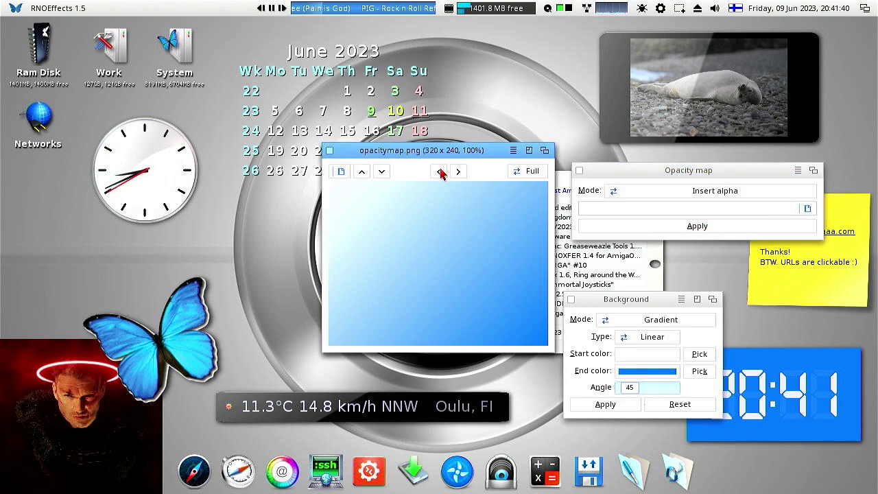
pyautogui.click(807, 208)
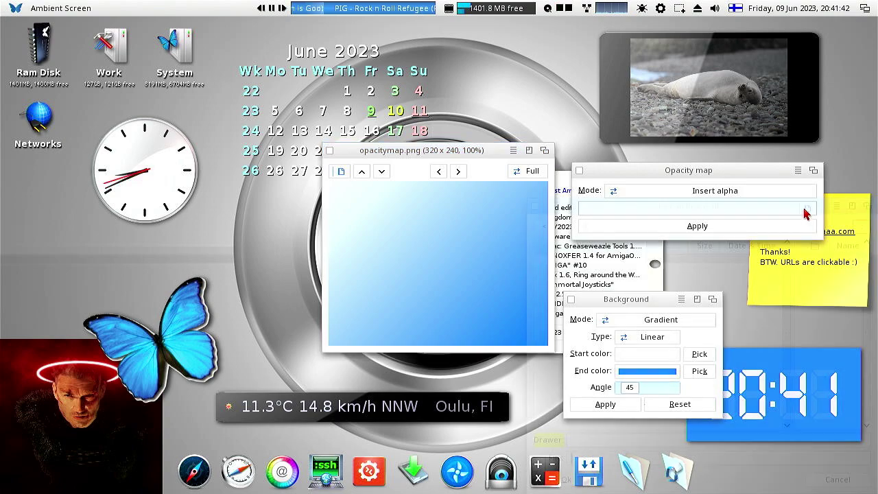
pyautogui.click(839, 282)
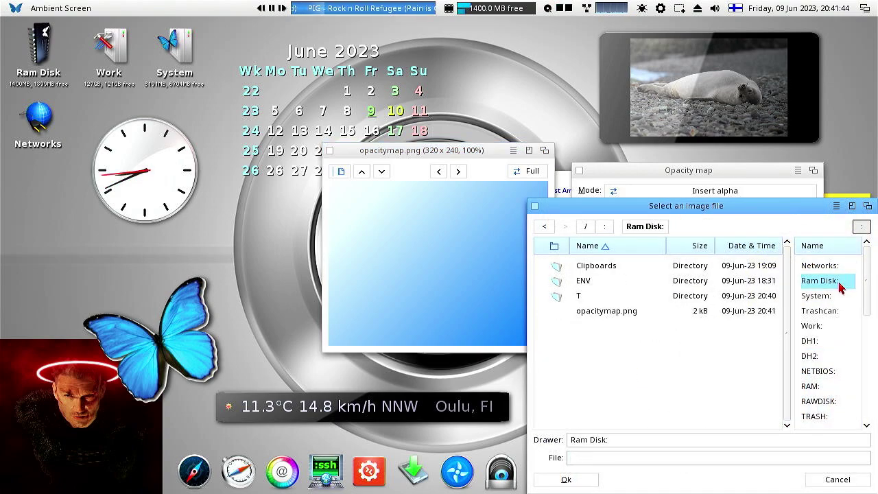
pyautogui.doubleClick(627, 311)
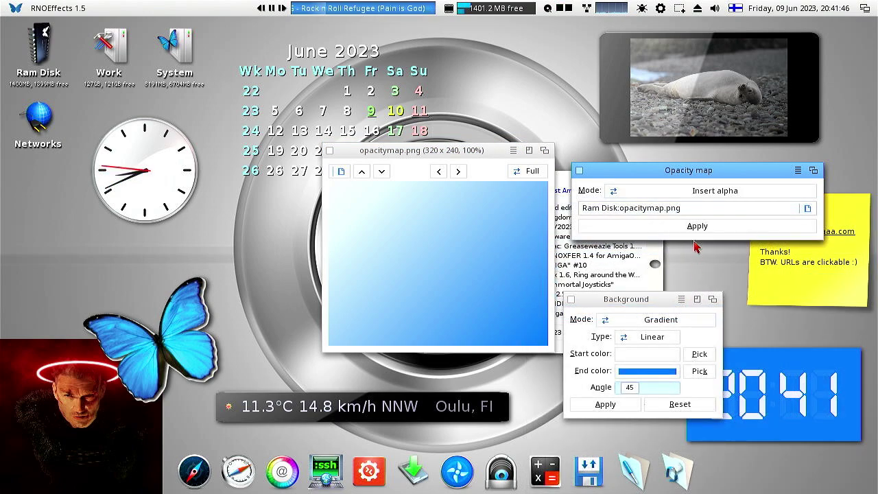
pyautogui.click(685, 227)
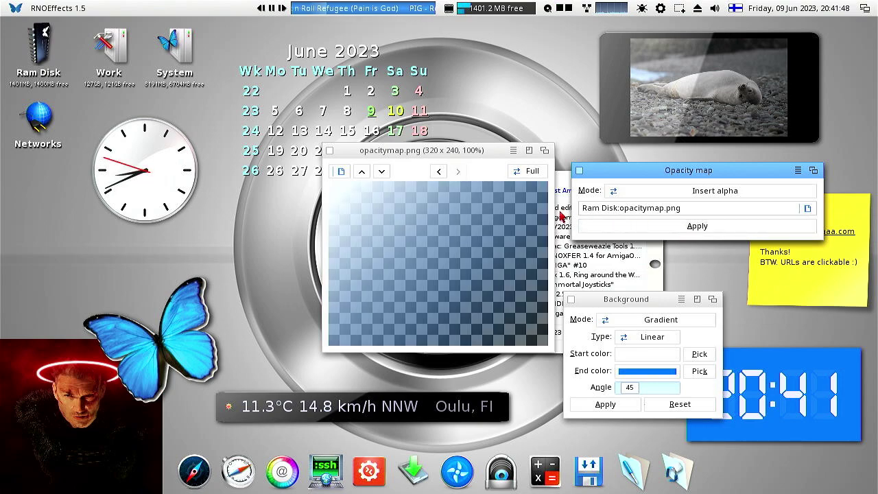
# Save the semi-transparent gradient as a PNG named foregroundimage_with_alpha_transparency.png on the Ram Disk
pyautogui.rightClick(407, 210)
pyautogui.moveTo(489, 206)
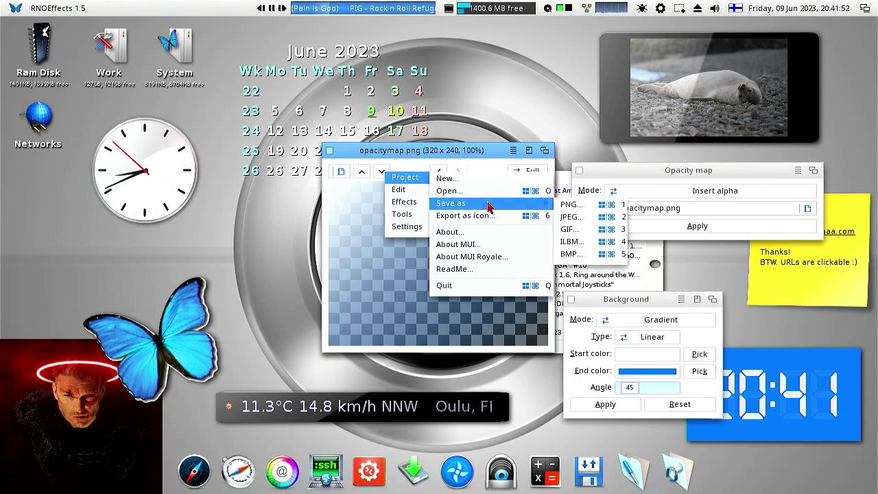
pyautogui.click(569, 210)
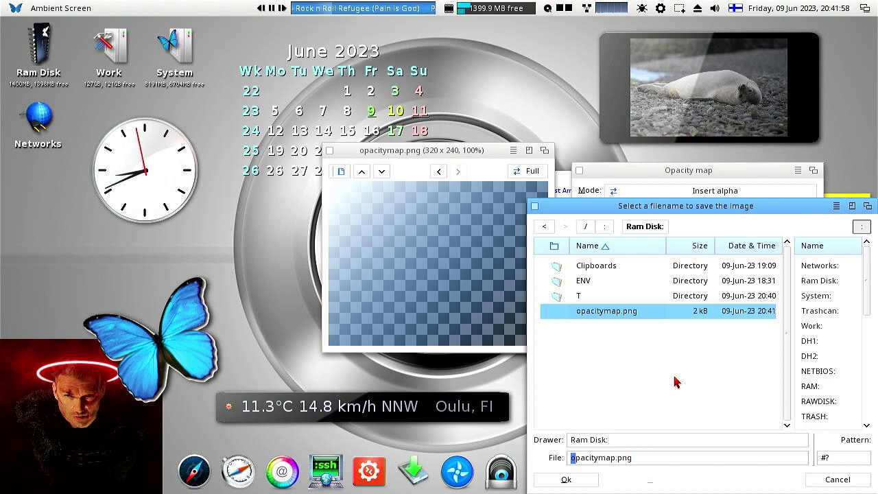
pyautogui.press('Delete')
pyautogui.press('Delete')
pyautogui.press('Delete')
pyautogui.press('Delete')
pyautogui.press('Delete')
pyautogui.press('Delete')
pyautogui.press('Delete')
pyautogui.press('Delete')
pyautogui.press('Delete')
pyautogui.press('Delete')
pyautogui.press('Delete')
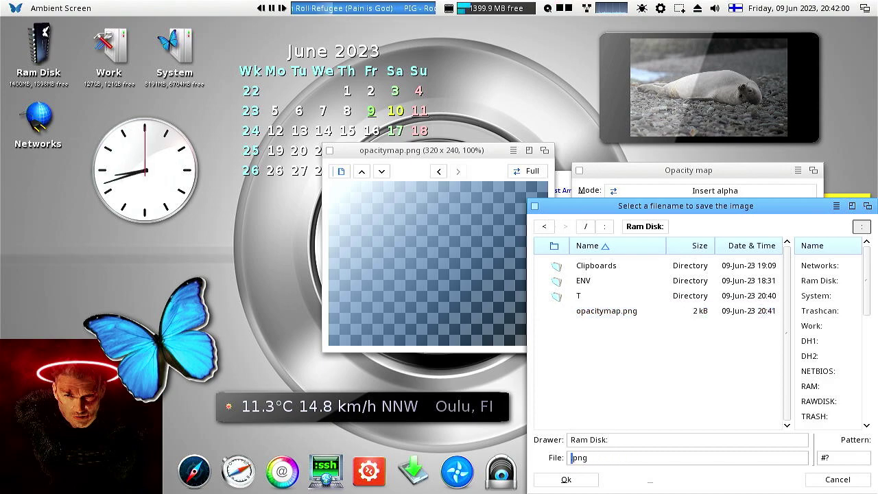
pyautogui.write('foreground')
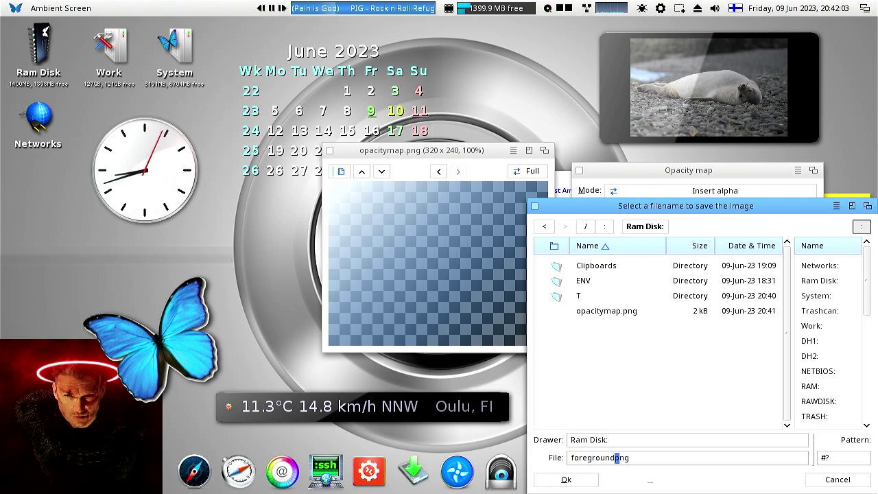
pyautogui.write('image_with')
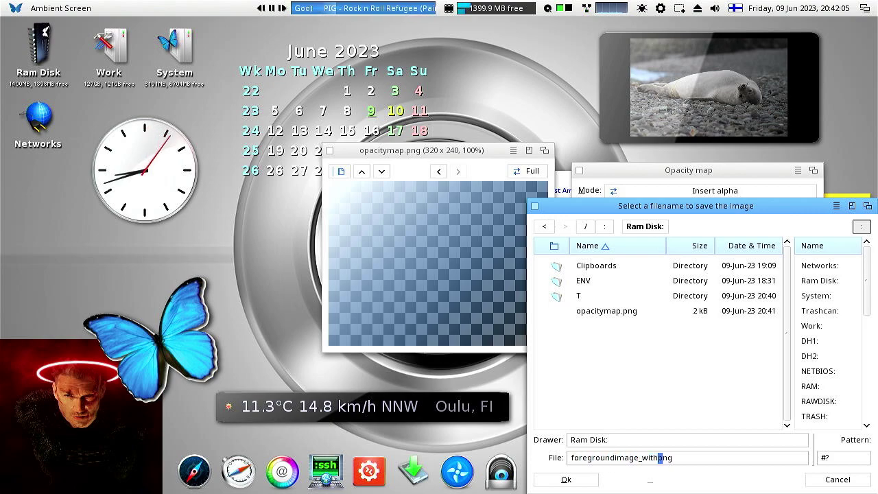
pyautogui.write('_alpha_transparency')
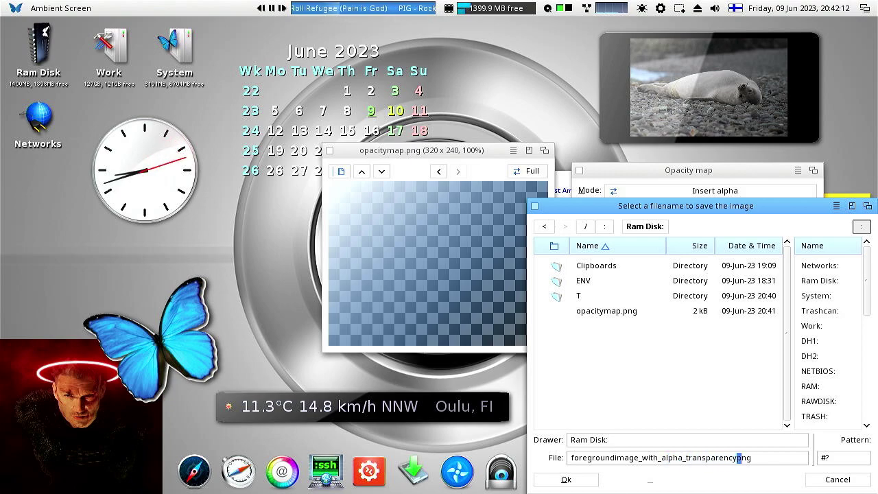
pyautogui.press('Return')
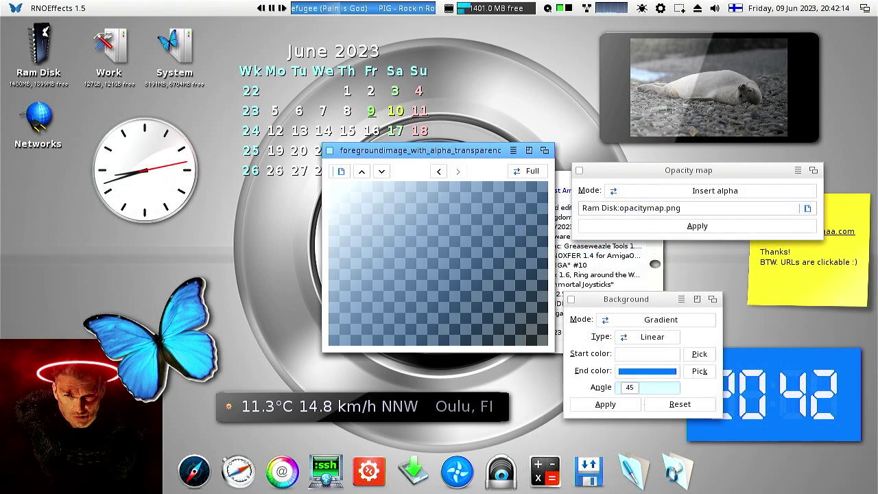
# Skip to the next Jukebox track and use foregroundimage_with_alpha_transparency.png from the Ram Disk as the digital clock's foreground image in RNOWidgets
pyautogui.click(282, 8)
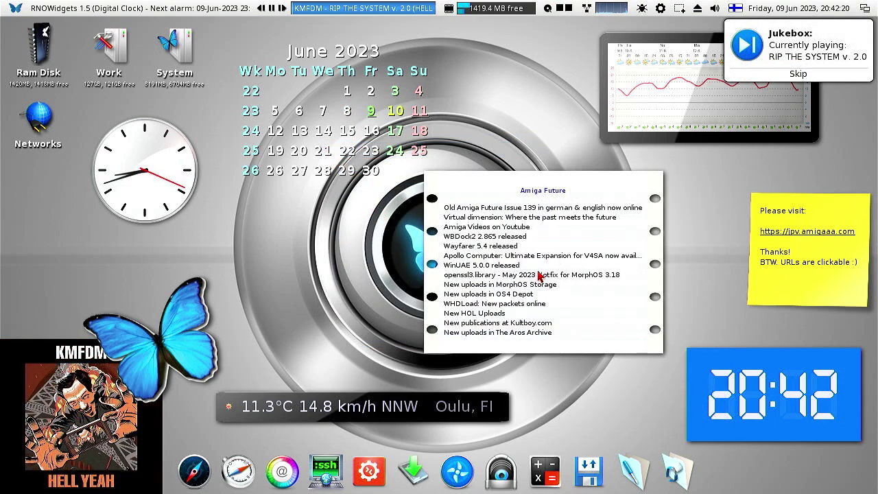
pyautogui.rightClick(740, 395)
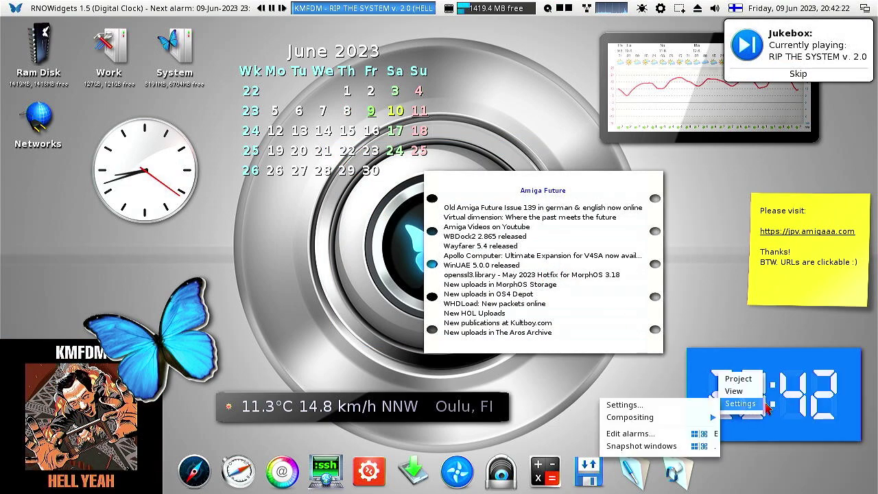
pyautogui.click(705, 413)
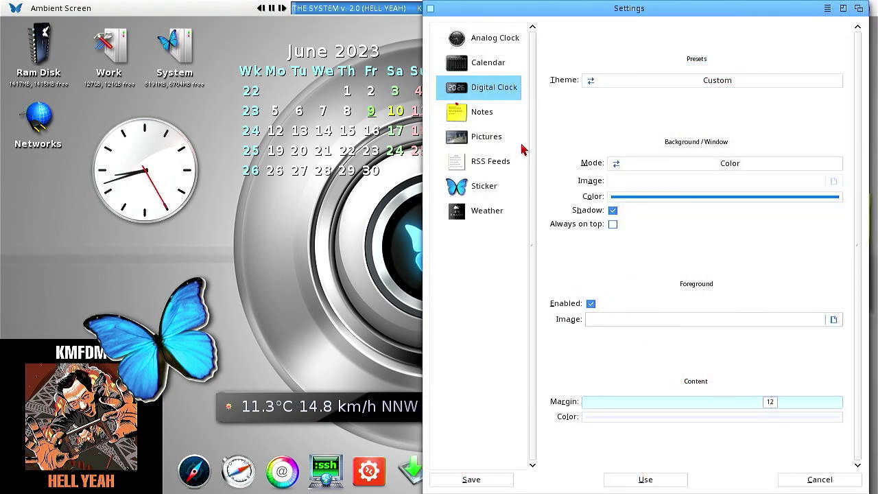
pyautogui.click(831, 321)
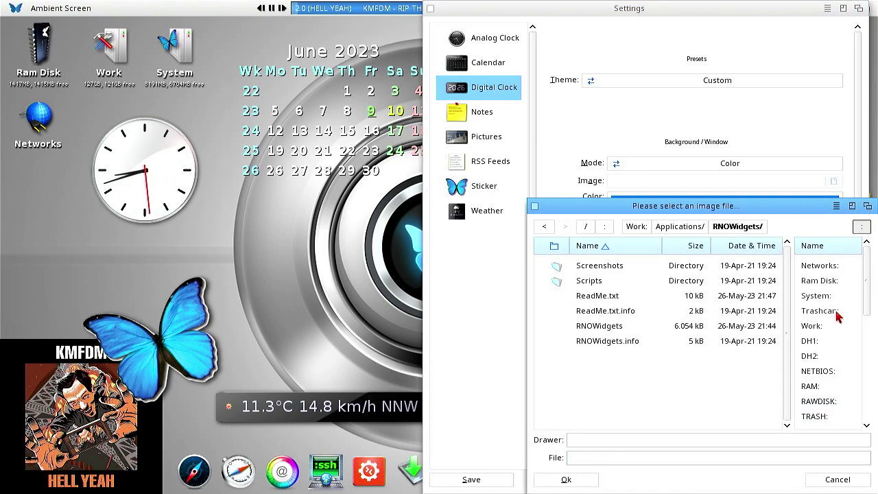
pyautogui.click(816, 281)
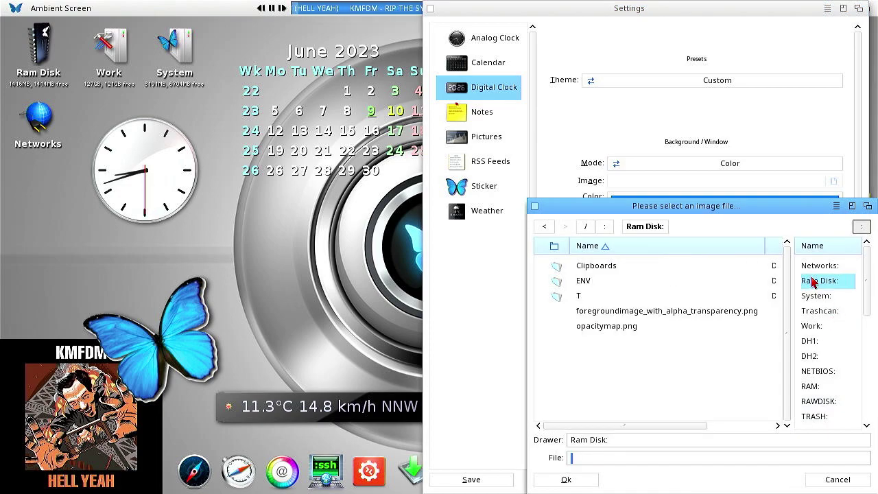
pyautogui.doubleClick(664, 314)
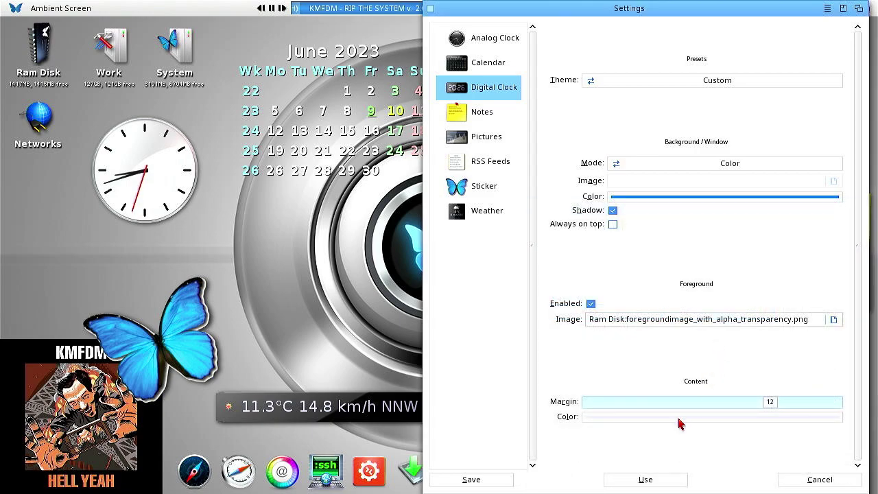
pyautogui.click(643, 482)
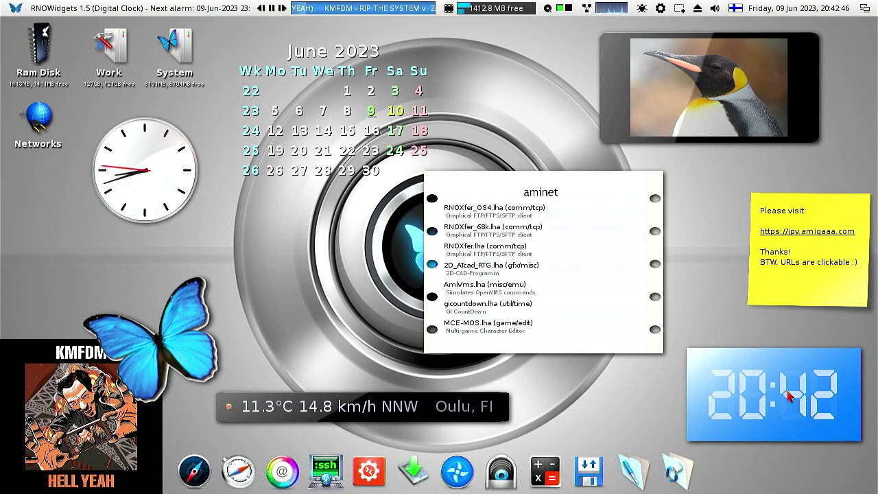
# Move the RSS feeds widget down and toward the centre of the desktop, below the calendar
pyautogui.moveTo(491, 175); pyautogui.dragTo(443, 215)
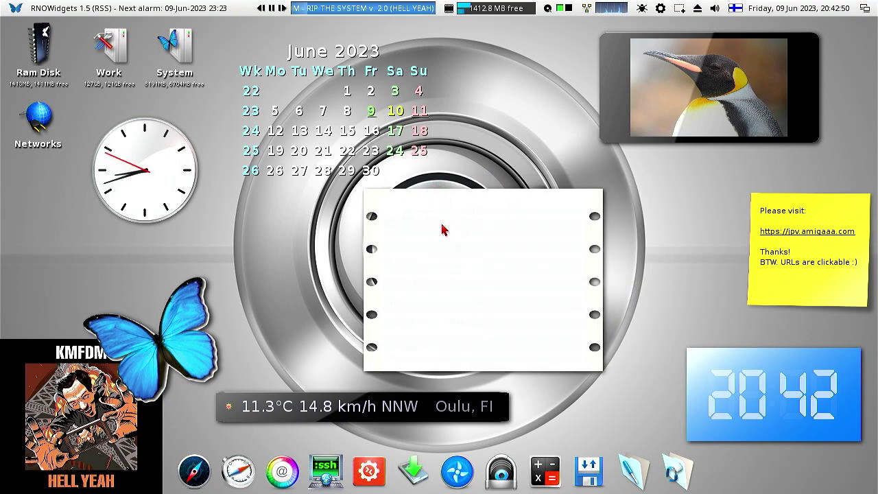
# Try the Custom theme with a transparent background at visibility 51 for the calendar widget, and discard the settings changes
pyautogui.rightClick(478, 266)
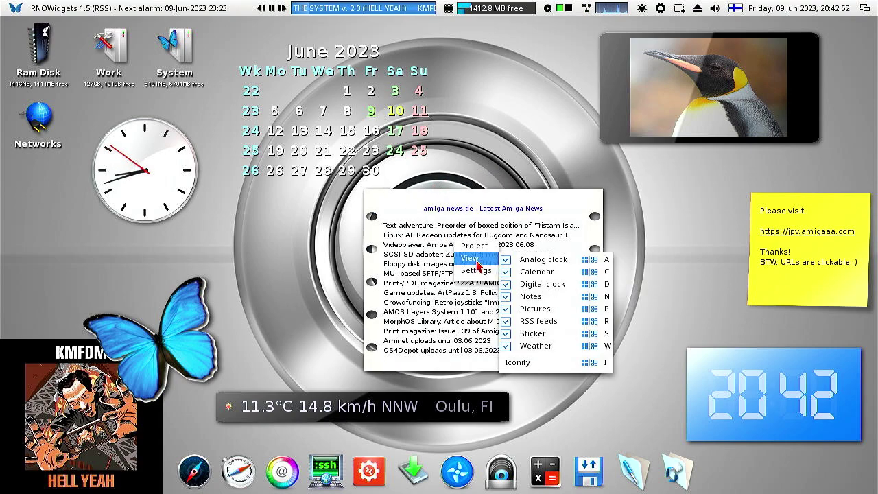
pyautogui.moveTo(476, 271)
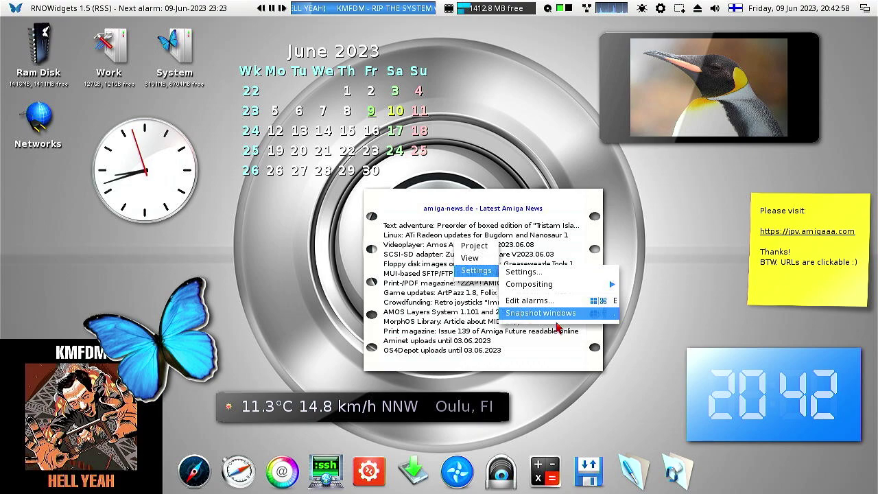
pyautogui.click(530, 272)
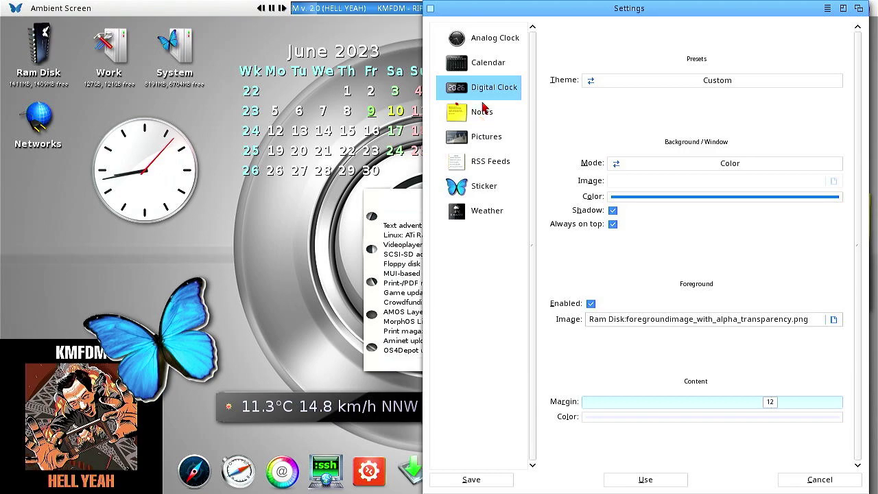
pyautogui.click(486, 67)
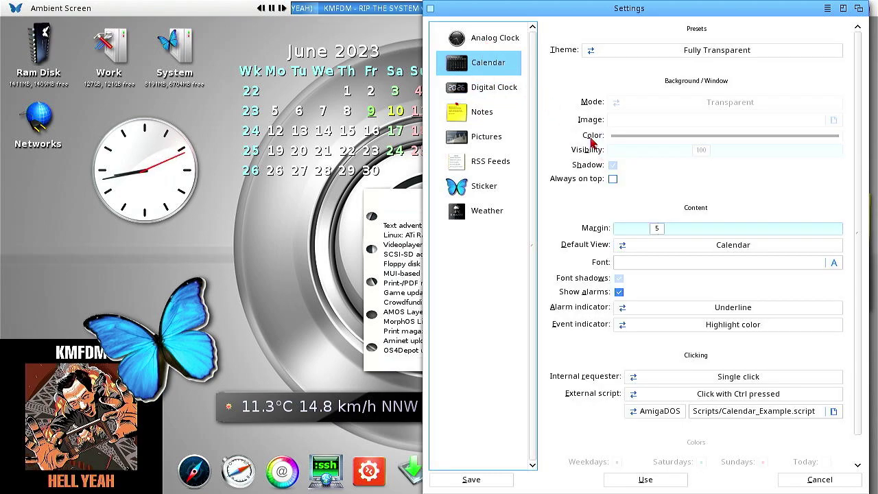
pyautogui.moveTo(655, 54); pyautogui.dragTo(684, 9)
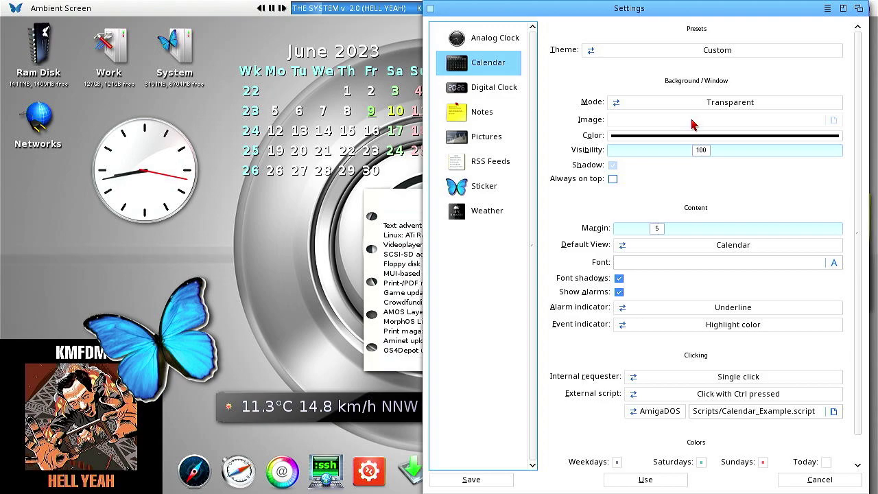
pyautogui.moveTo(698, 148); pyautogui.dragTo(651, 158)
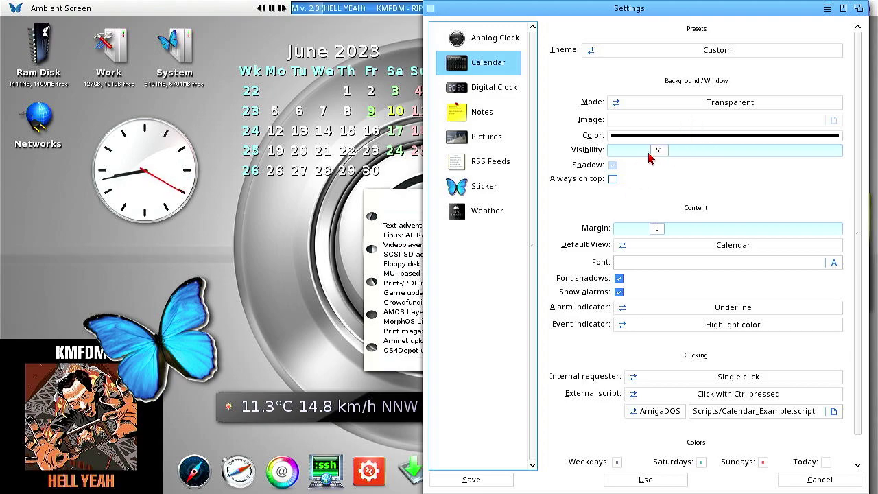
pyautogui.click(685, 103)
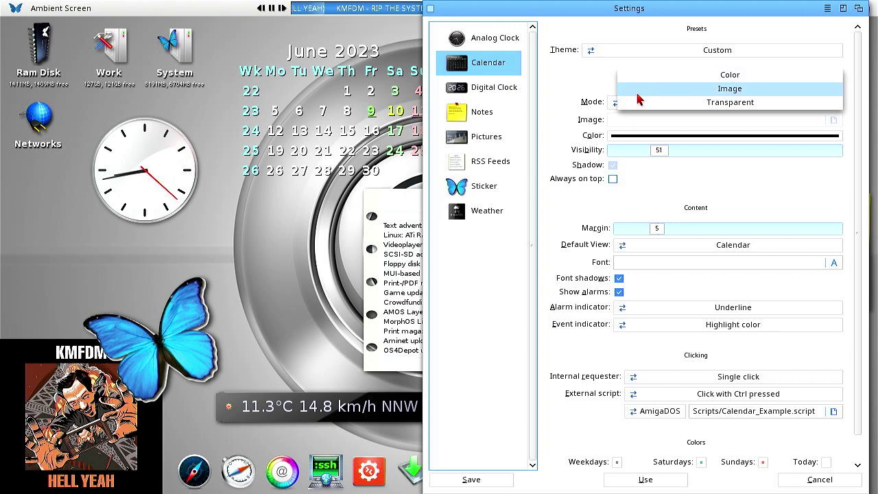
pyautogui.click(577, 121)
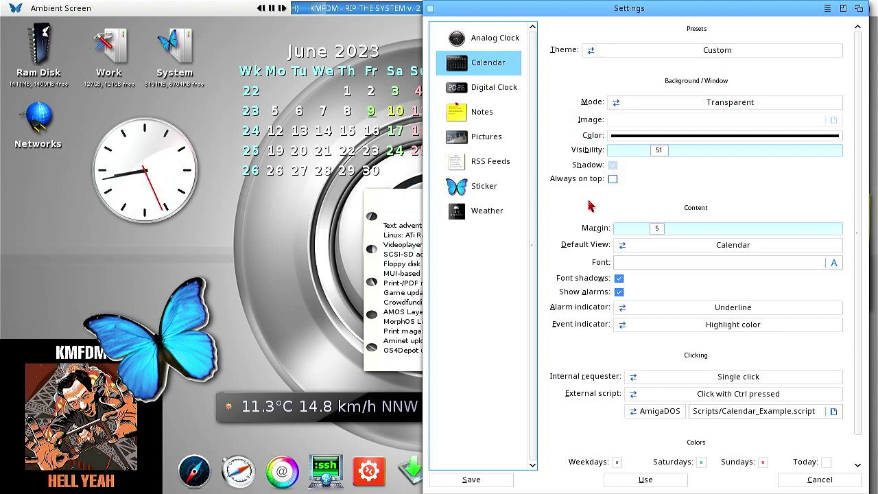
pyautogui.click(813, 481)
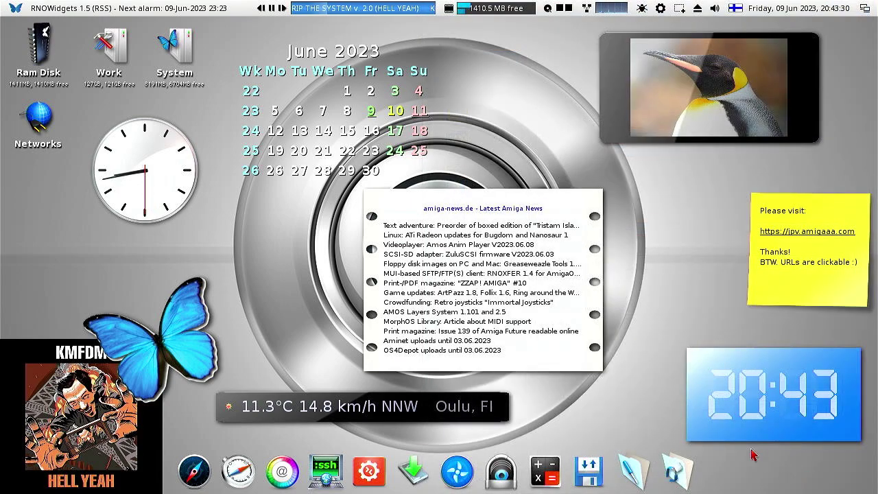